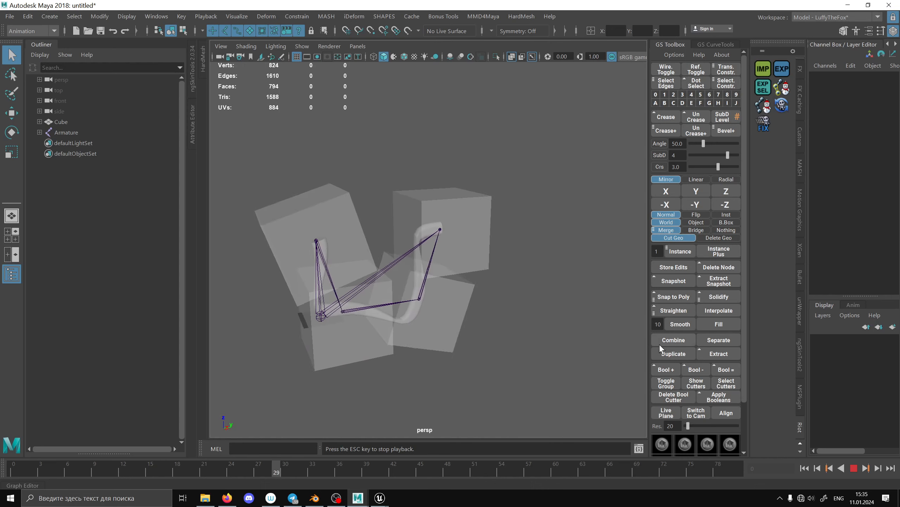
Step: Stop the timeline playback, switch to Unreal Editor, and run the level briefly to view the animated blocks in the game
left_click(854, 468)
left_click(380, 498)
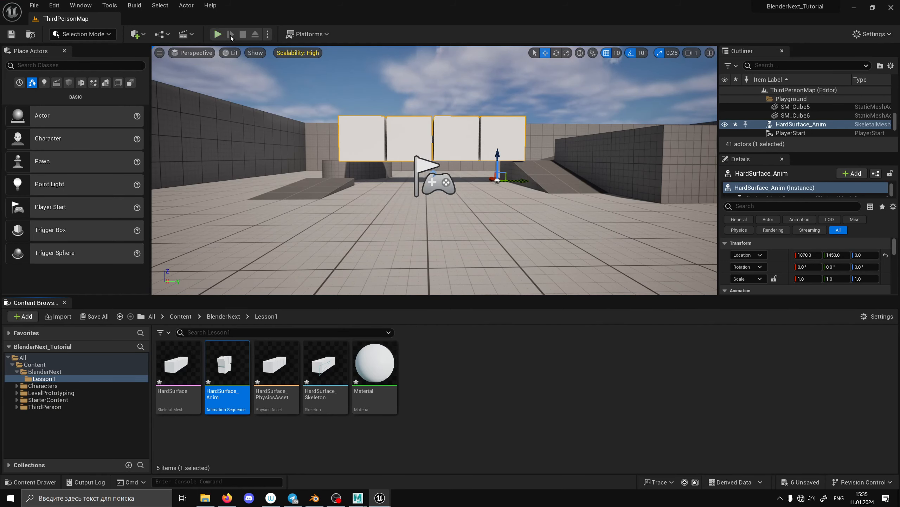
left_click(219, 34)
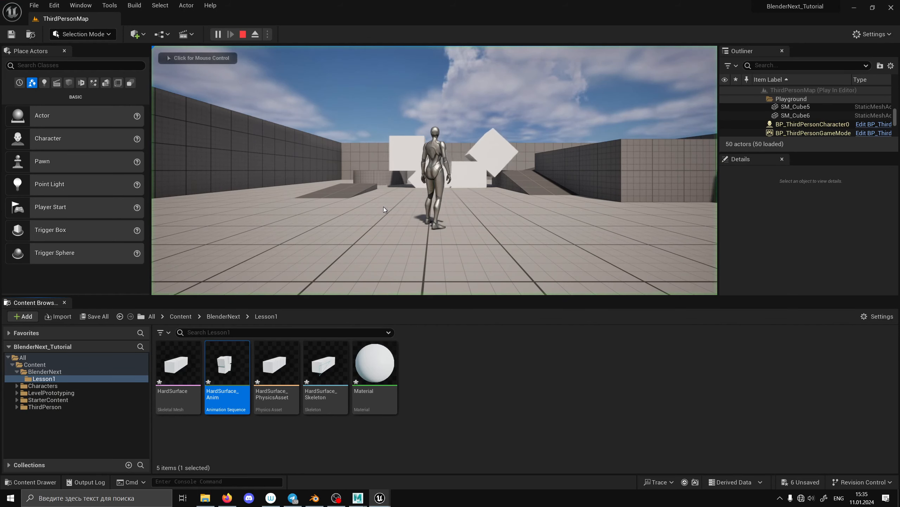
key("Escape")
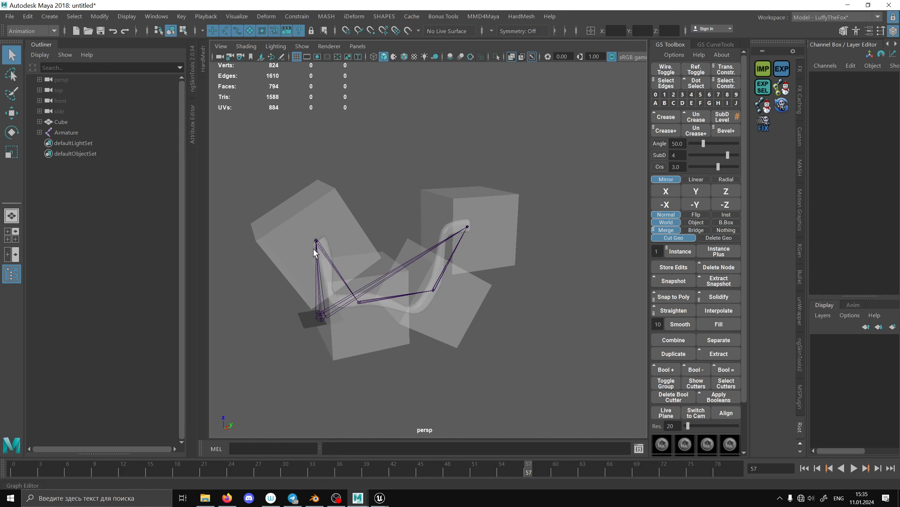
Step: In Maya, create a polygon cube, move it up beside the rigged blocks, and compare it with the Armature by selecting each
left_click(313, 249)
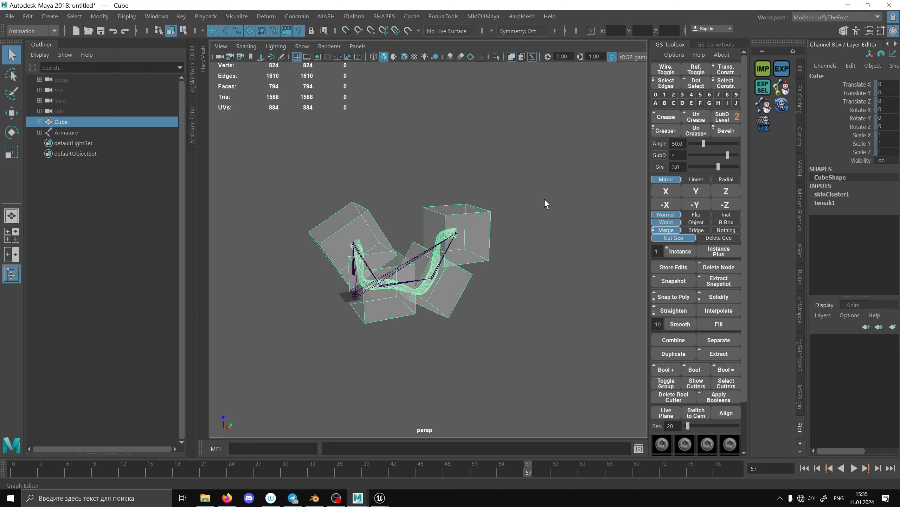
left_click(553, 230)
right_click(538, 156, "shift")
right_click_drag(539, 156, 552, 185, "shift")
left_click(368, 349)
key("w")
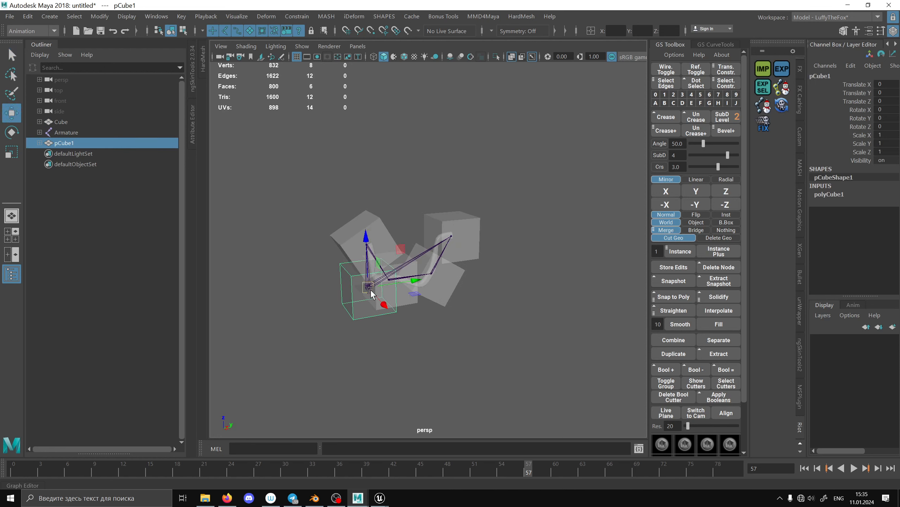
left_click_drag(376, 310, 331, 261)
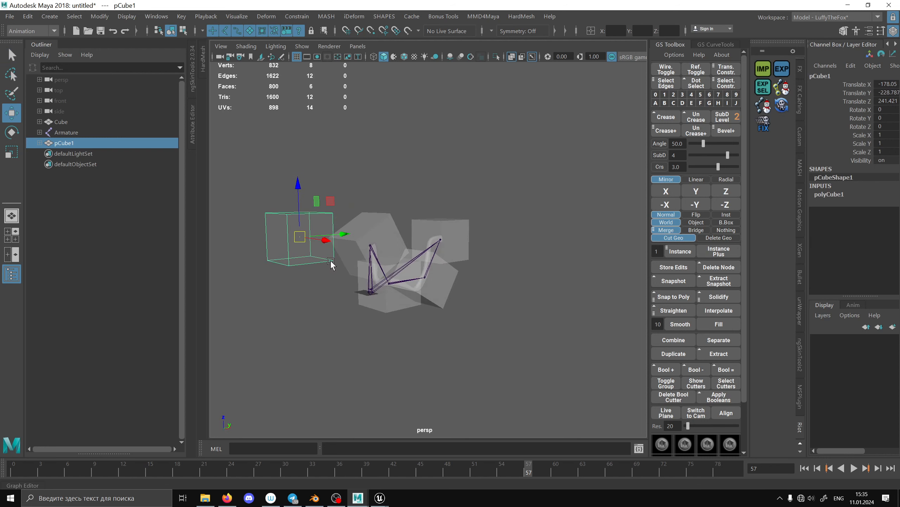
left_click(99, 134)
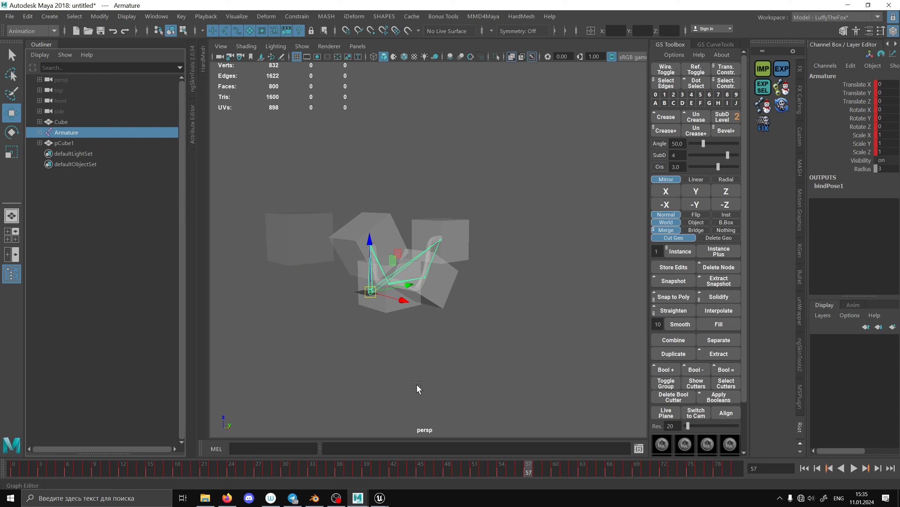
left_click(297, 245)
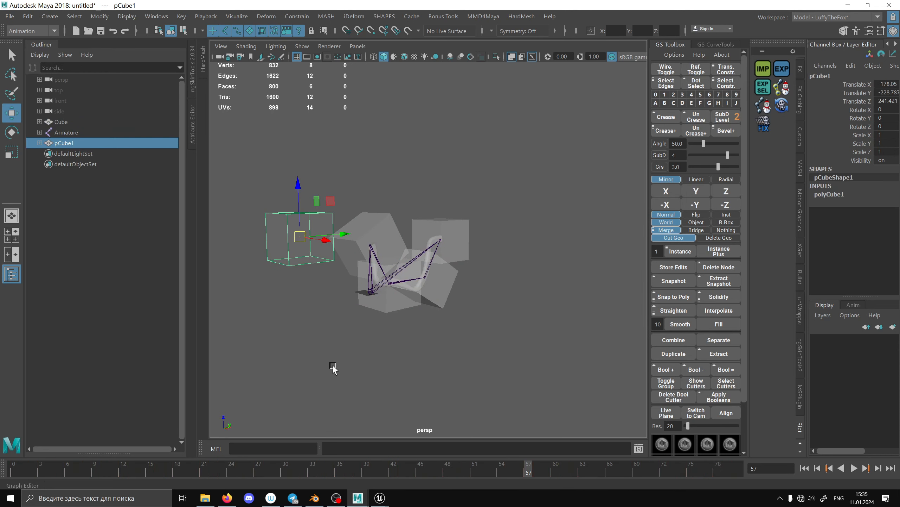
Step: Switch to Blender, stop the animation playback, and return the timeline to its first frame with nothing selected
left_click(314, 498)
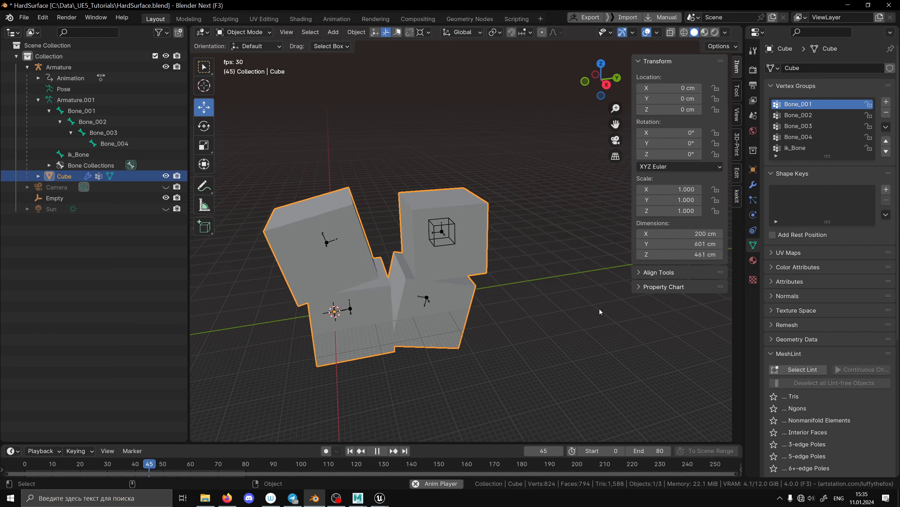
key("alt+a")
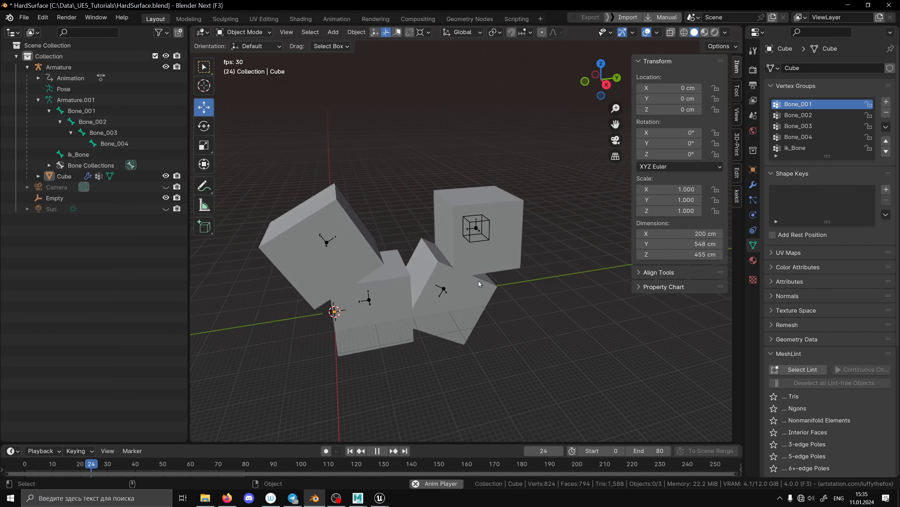
left_click(375, 450)
left_click(350, 451)
scroll(418, 276, "down", 3)
scroll(420, 272, "up", 2)
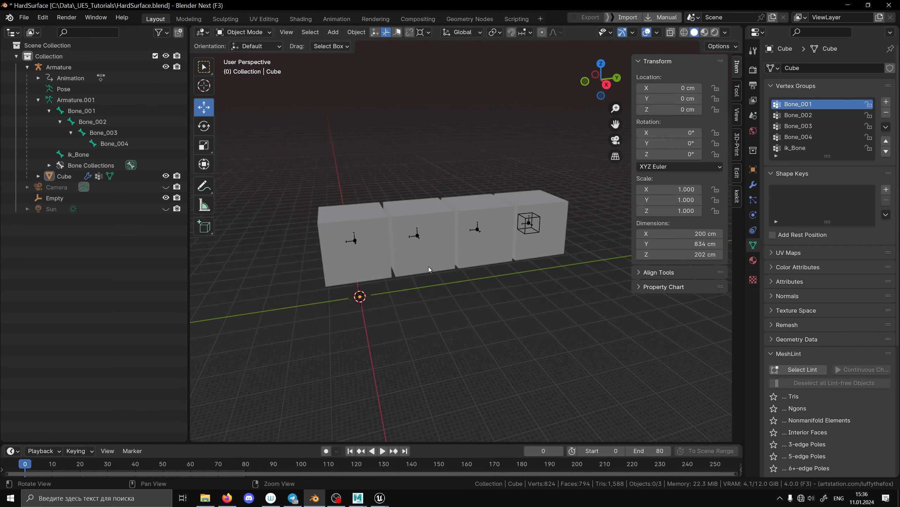
Step: Delete the existing armature and remove all vertex groups from the Cube mesh
left_click(425, 234)
key("Delete")
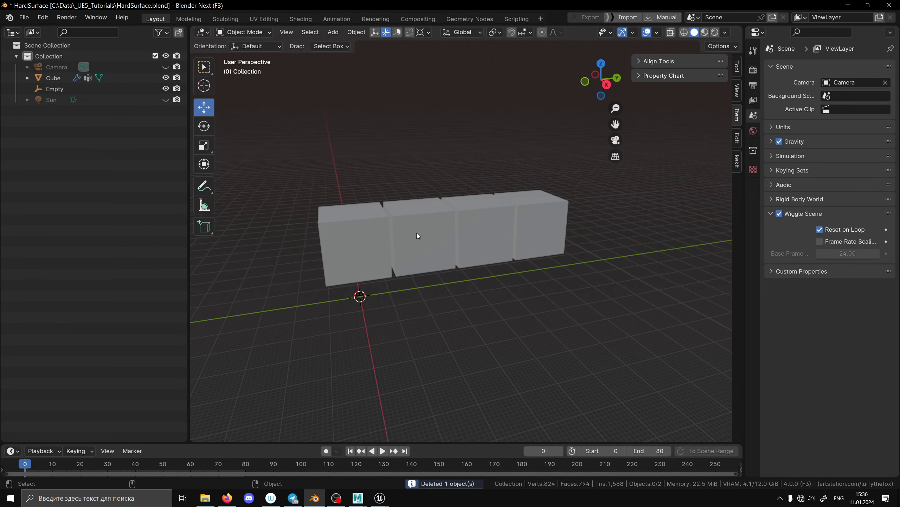
left_click(425, 237)
left_click(887, 128)
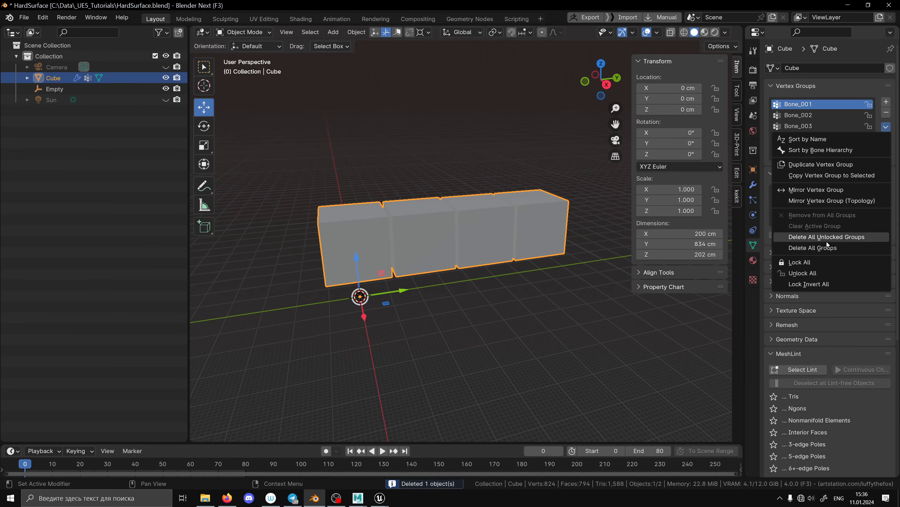
left_click(828, 251)
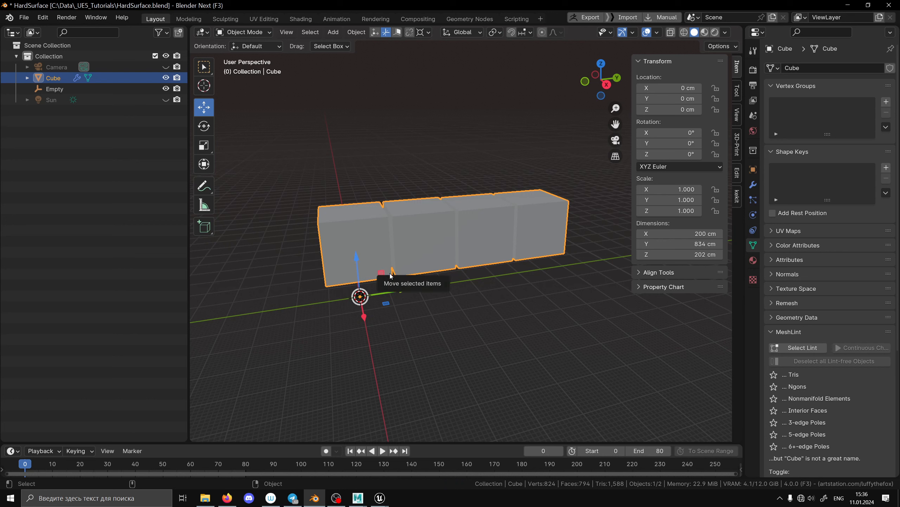
key("shift+a")
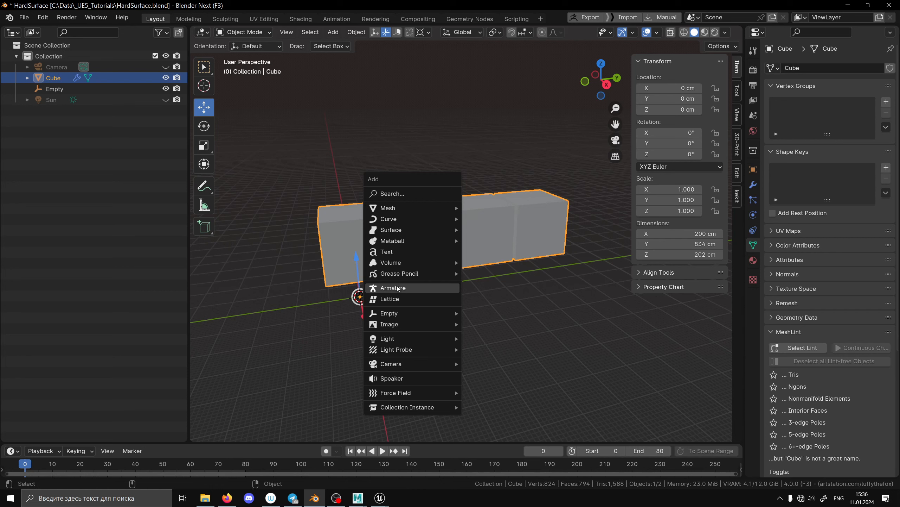
mouse_move(394, 313)
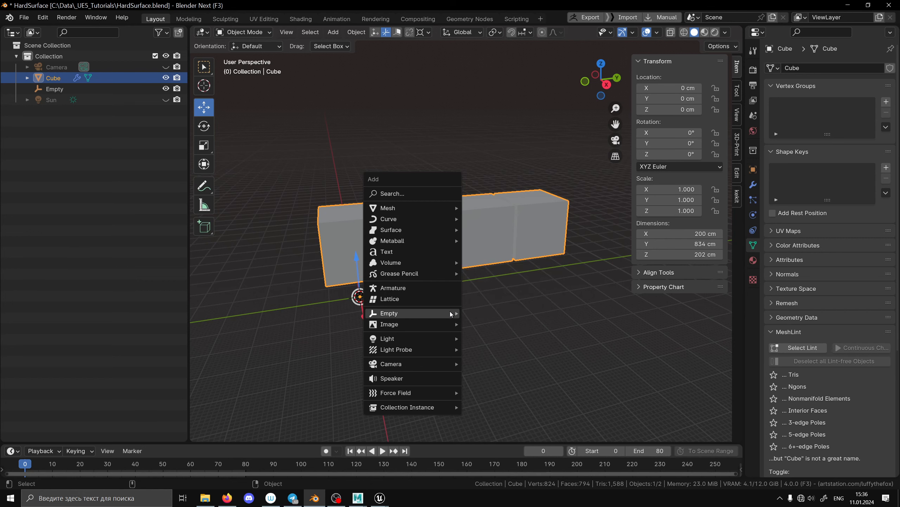
left_click(465, 312)
Step: Add a new armature at the world origin and enter Edit Mode on it in the right orthographic view
middle_click_drag(453, 328, 401, 313)
scroll(436, 321, "up", 1)
key("shift+a")
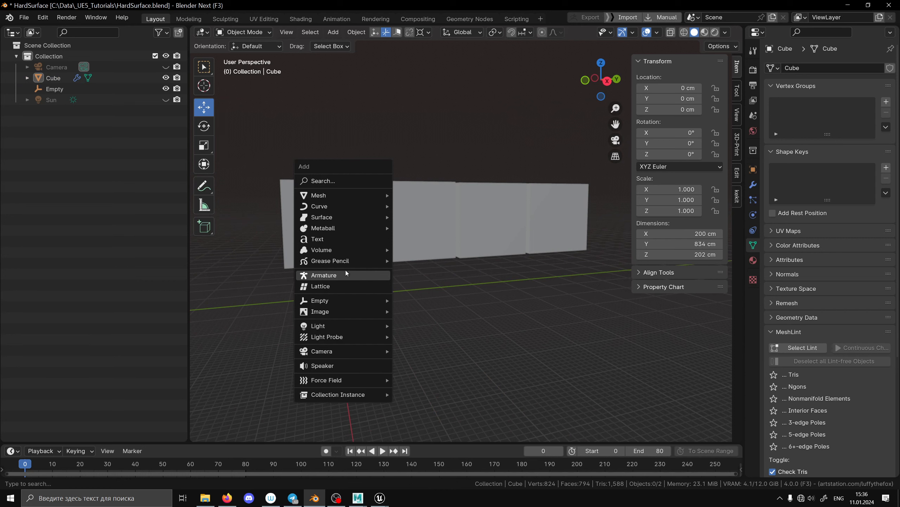
left_click(323, 275)
middle_click_drag(359, 282, 429, 298)
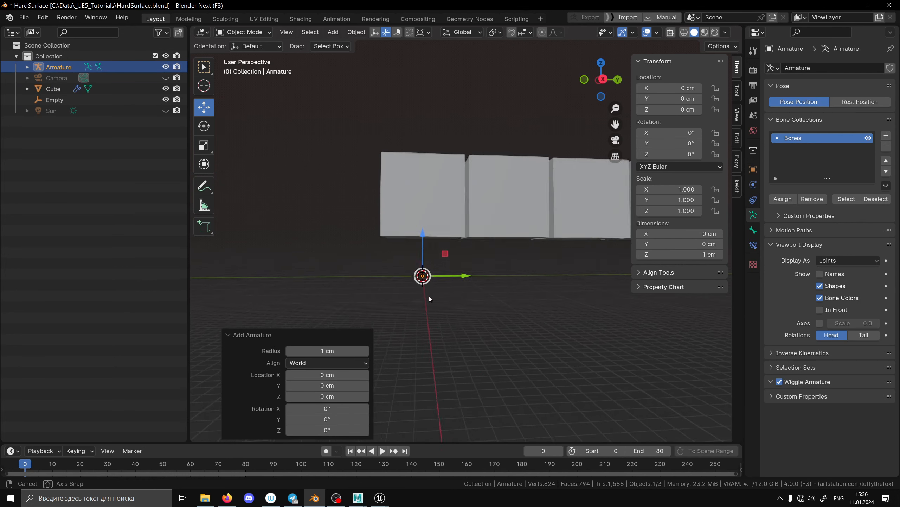
key("KP_3")
key("Tab")
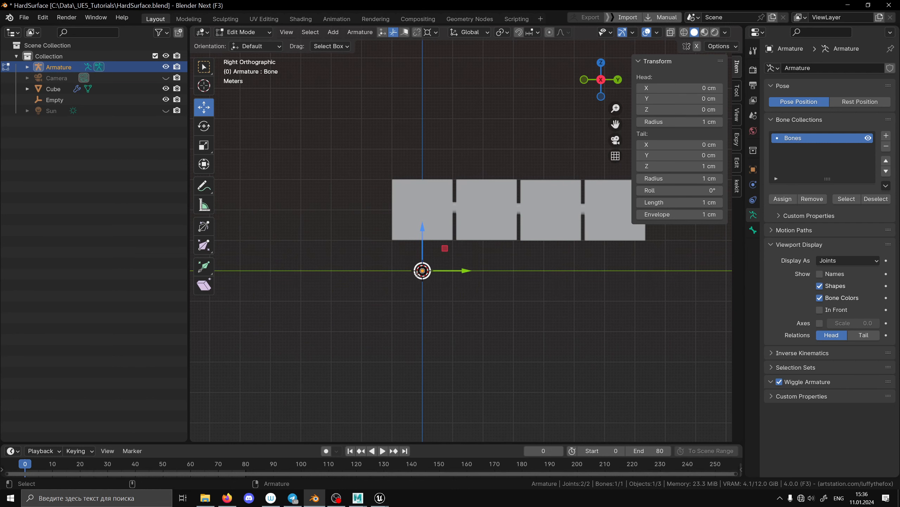
Step: Enable In Front and Axes display for the armature, and raise its bone about 207 cm along Z into the first block
scroll(413, 202, "up", 1)
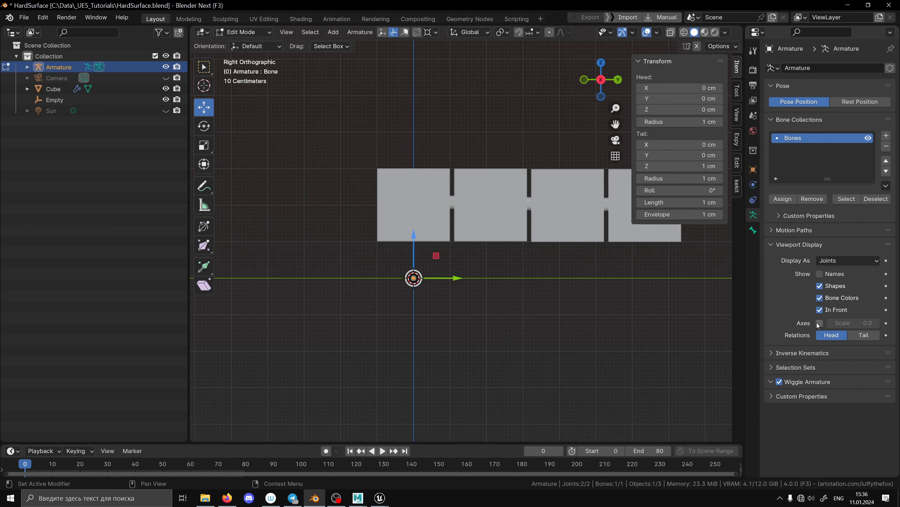
left_click(819, 322)
left_click_drag(413, 242, 439, 163)
middle_click_drag(439, 167, 272, 176)
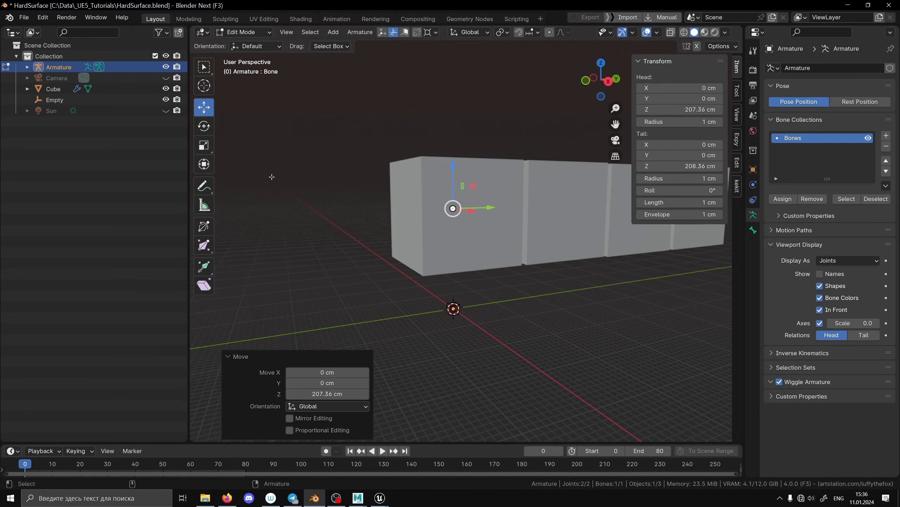
Step: Rename both the armature object and its armature data to root
left_click(27, 67)
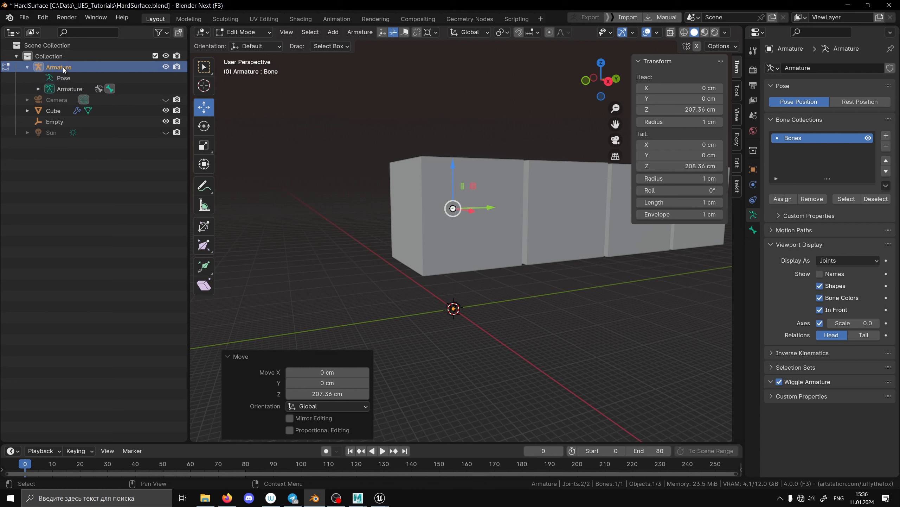
double_click(50, 67)
type("r")
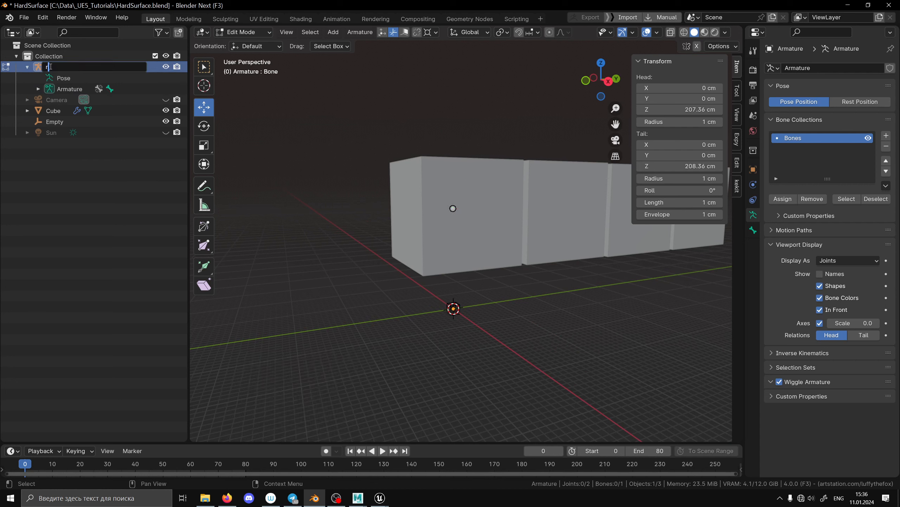
type("oot")
key("Return")
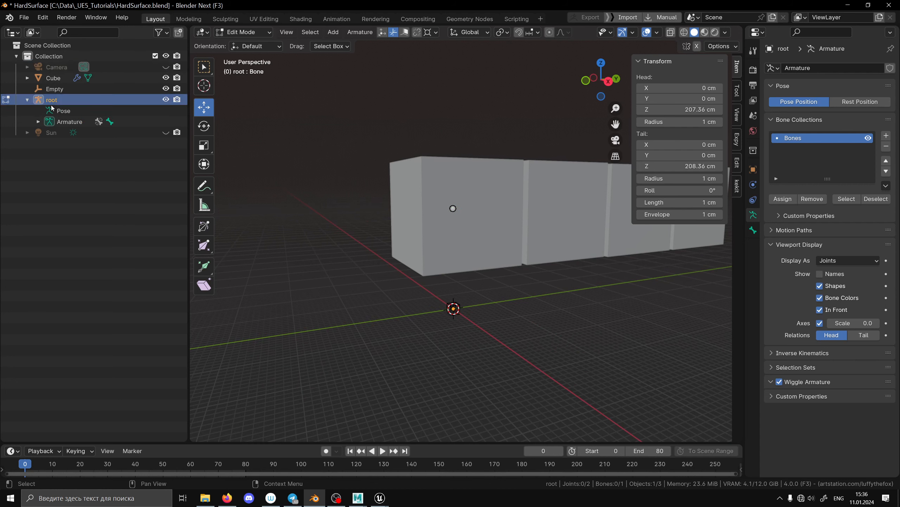
double_click(69, 124)
type("root")
key("Return")
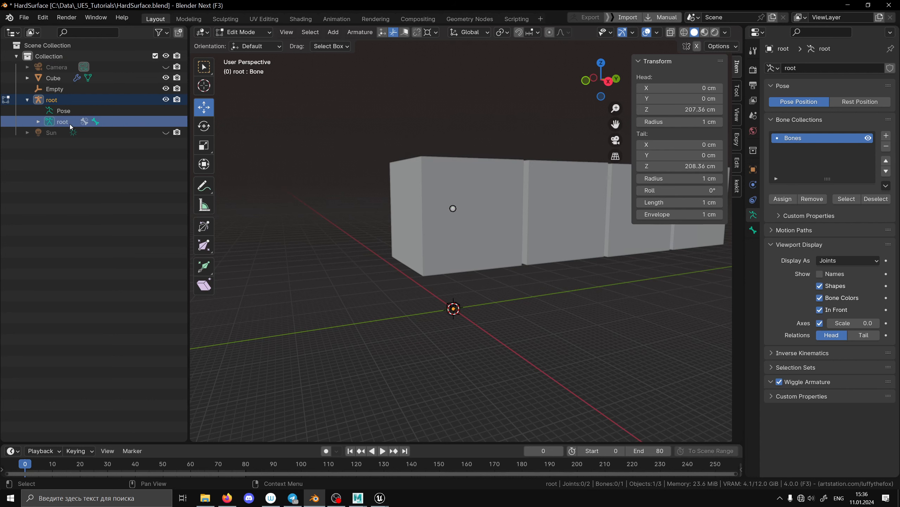
Step: Select the armature's bone inside the first block and rename it pelvis
left_click(39, 121)
scroll(380, 225, "down", 3)
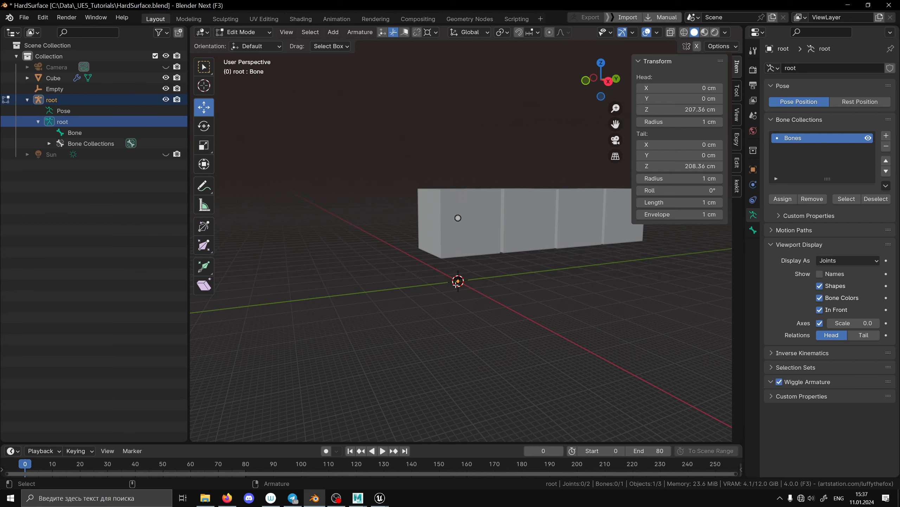
scroll(458, 218, "up", 2)
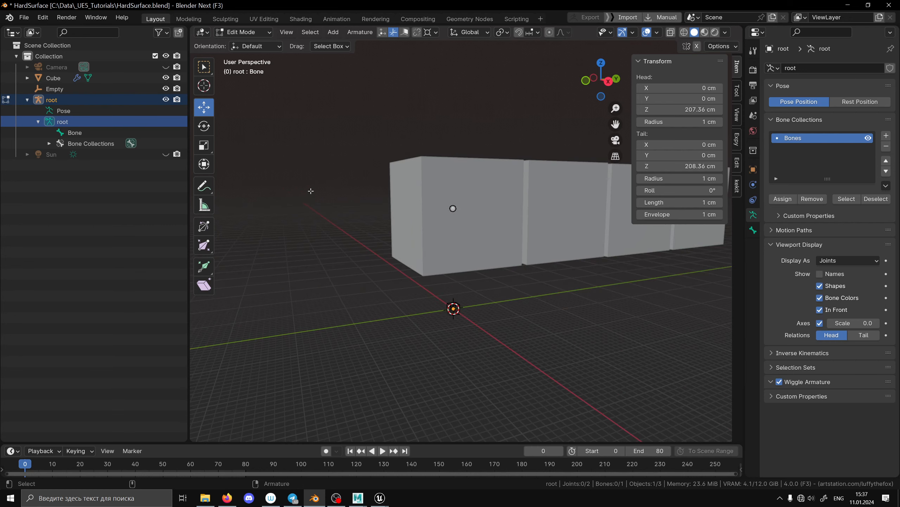
middle_click_drag(310, 191, 482, 238)
scroll(481, 239, "up", 2)
left_click(414, 201)
scroll(414, 201, "up", 3)
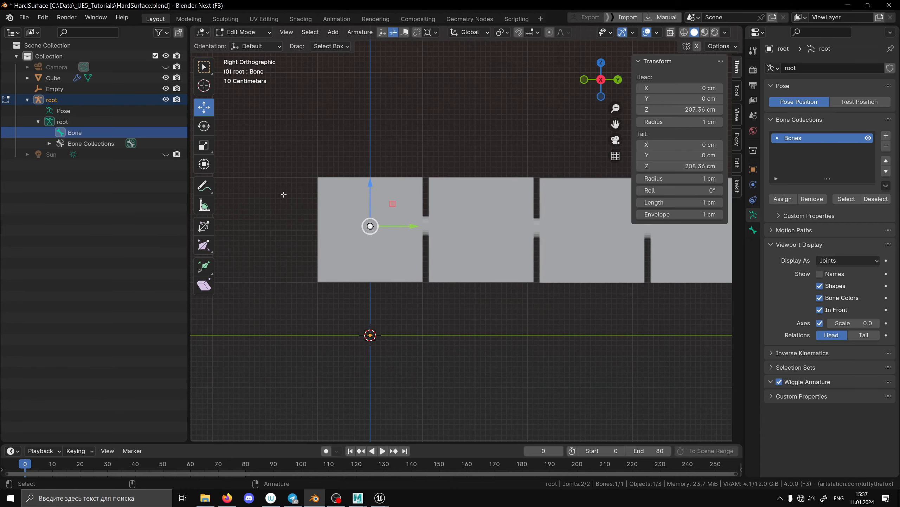
double_click(78, 132)
type("pelvis")
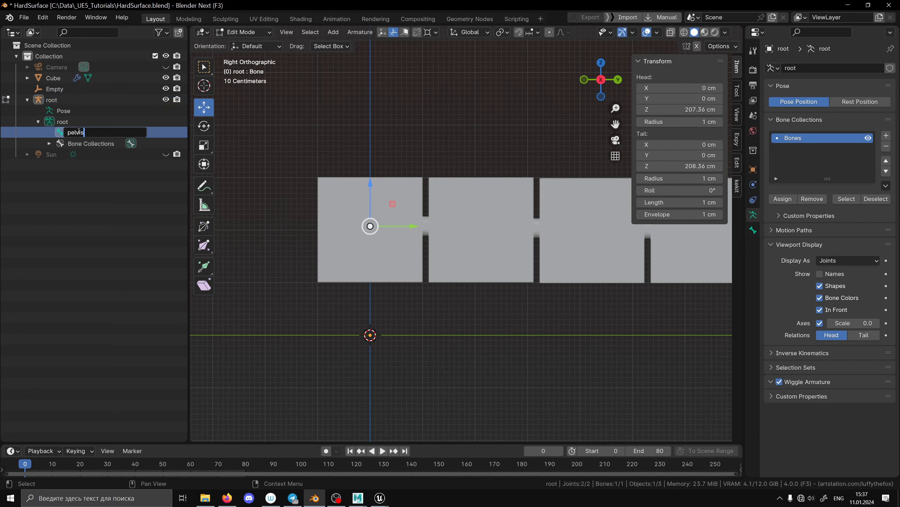
key("Return")
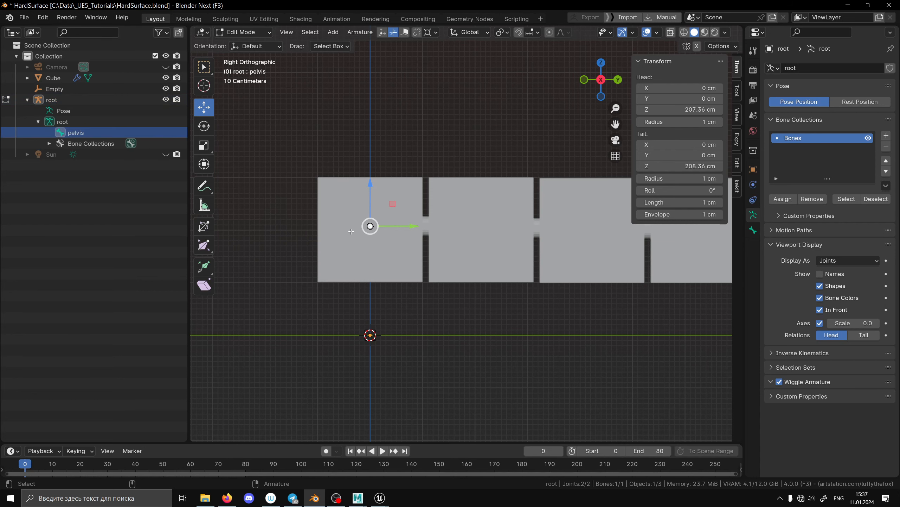
Step: Extrude three successive joints from the pelvis joint, placing one near the middle of each of the second, third and fourth blocks
scroll(353, 237, "down", 3)
scroll(353, 236, "up", 2)
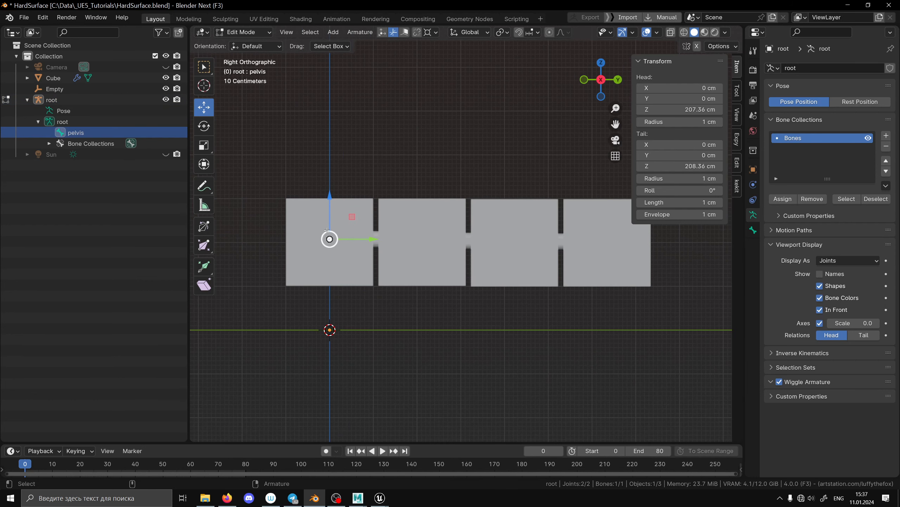
right_click(346, 237)
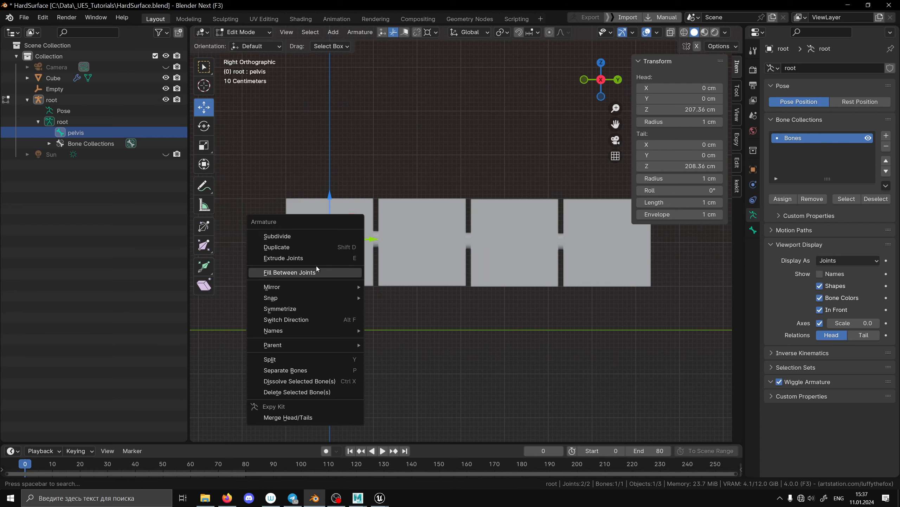
key("e")
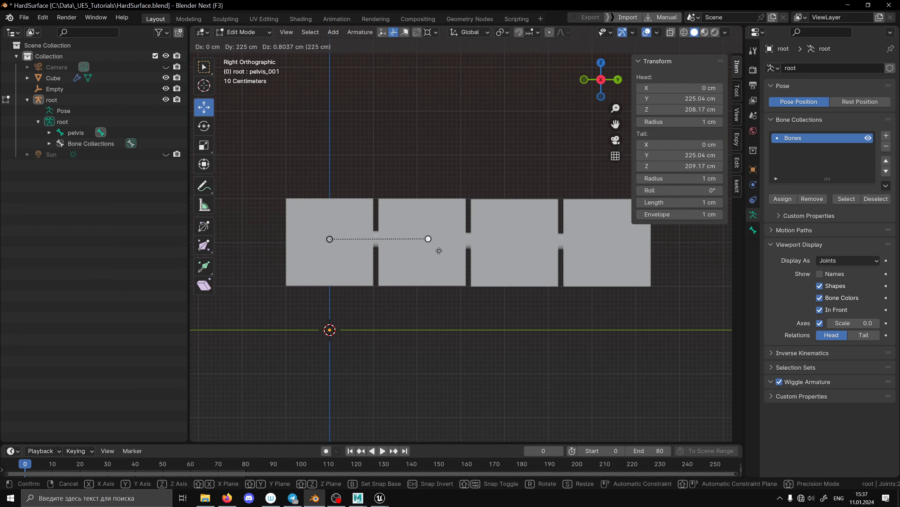
left_click(435, 255)
key("e")
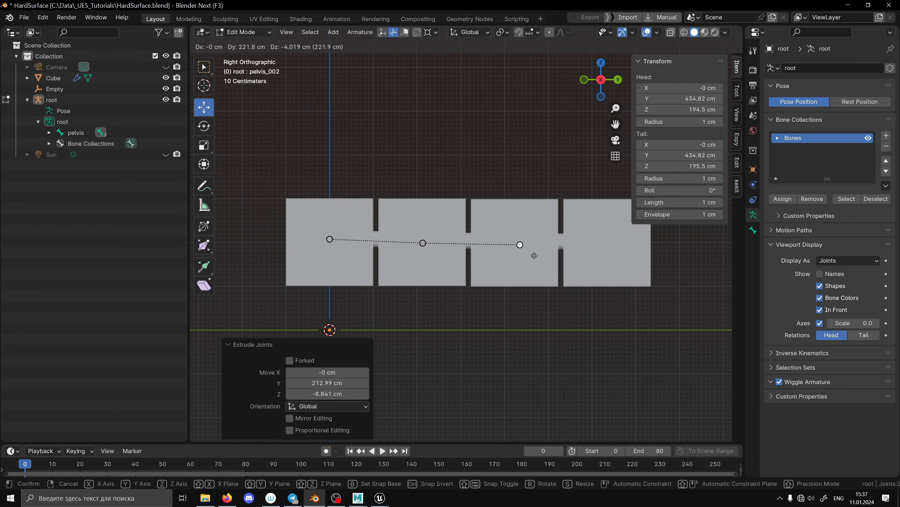
left_click(528, 254)
key("e")
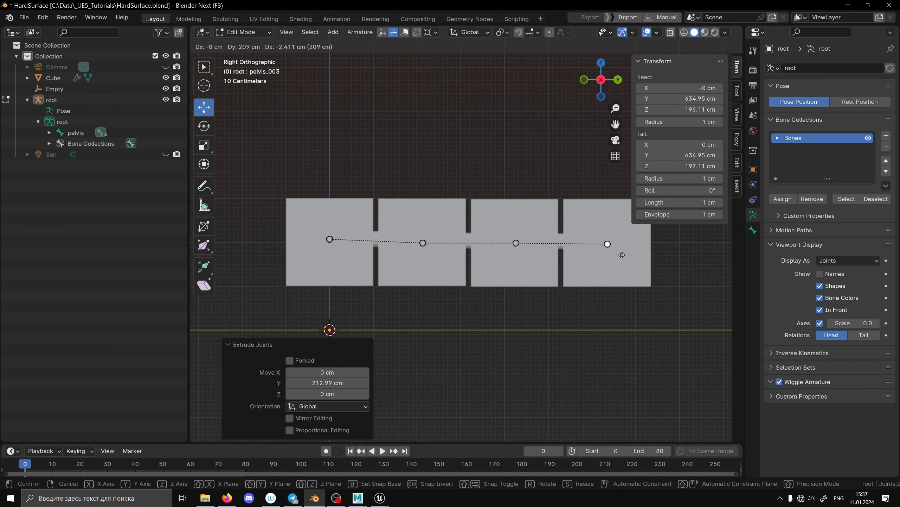
left_click(621, 252)
middle_click_drag(621, 252, 496, 269)
scroll(544, 275, "down", 5)
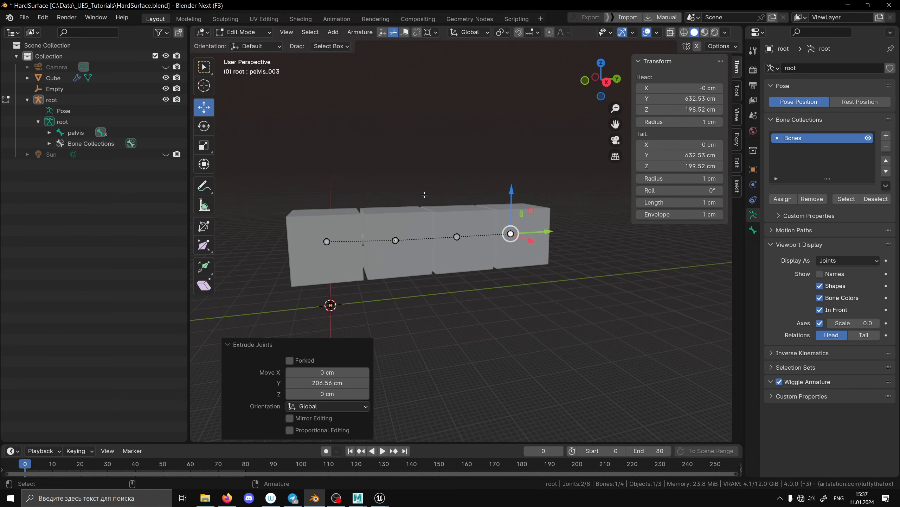
Step: Return to Object Mode, turn on X-ray display and select the root armature in the right orthographic view
key("Tab")
left_click(465, 258)
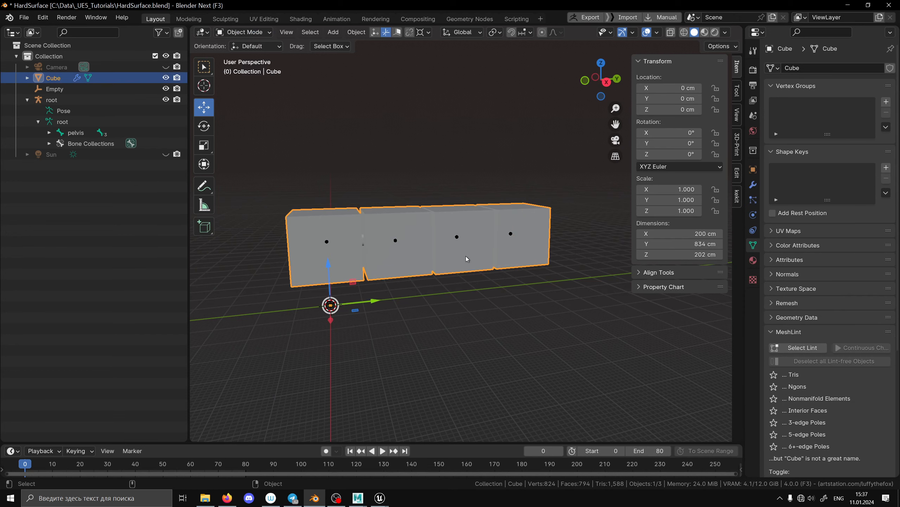
key("alt+z")
middle_click_drag(458, 263, 465, 264)
left_click(512, 295)
scroll(367, 238, "up", 3)
left_click(370, 247)
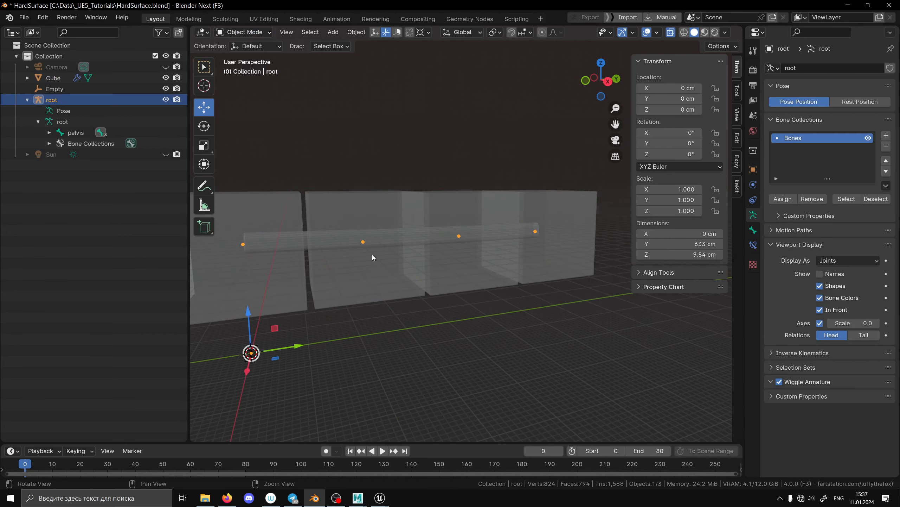
middle_click_drag(372, 255, 429, 247)
left_click_drag(428, 247, 342, 248, "alt")
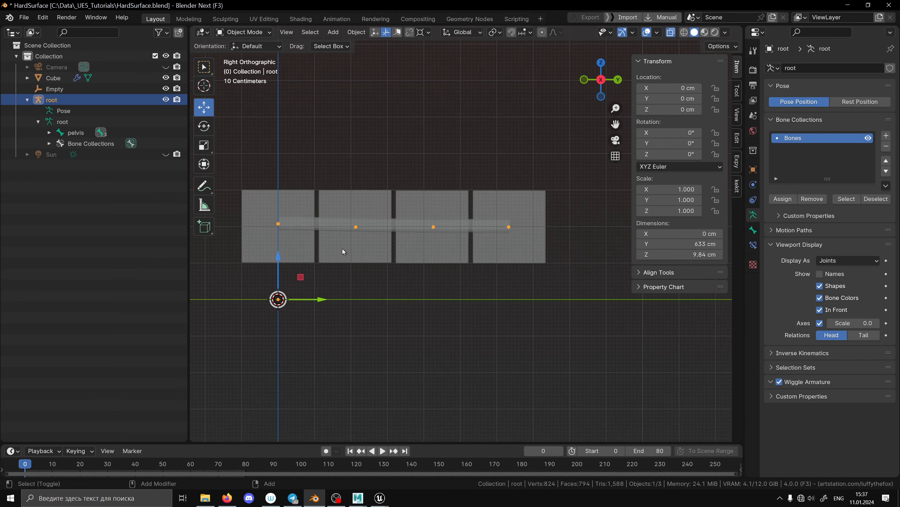
middle_click_drag(342, 249, 409, 267, "alt")
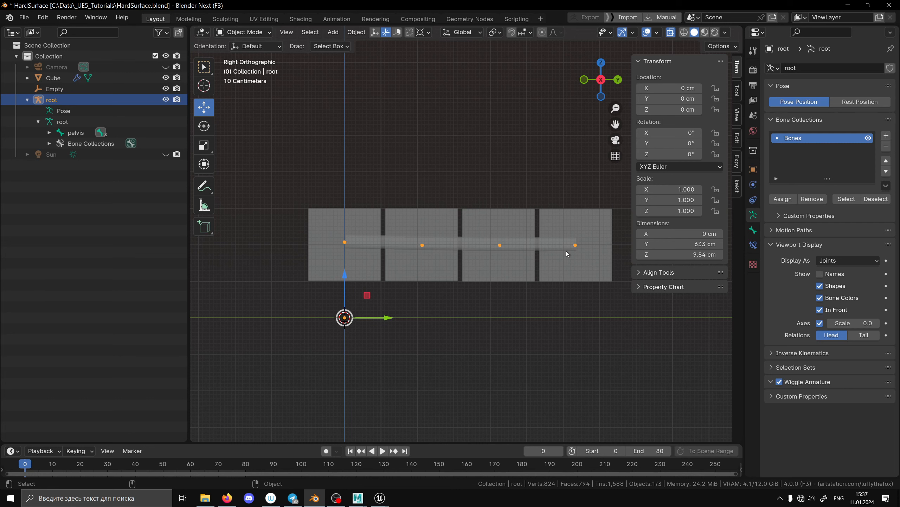
scroll(566, 251, "up", 1)
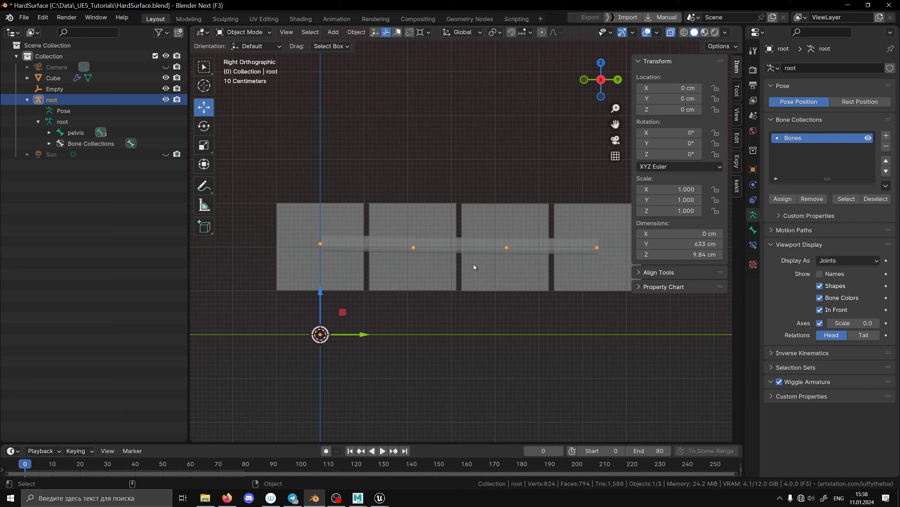
Step: Switch the root armature to Pose Mode and draw an upward annotation arrow beside the fourth block
left_click(244, 32)
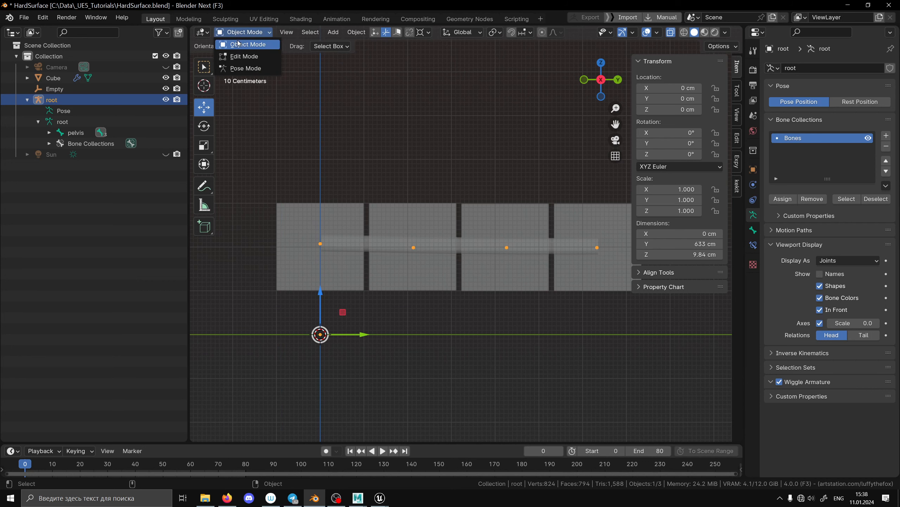
left_click(241, 68)
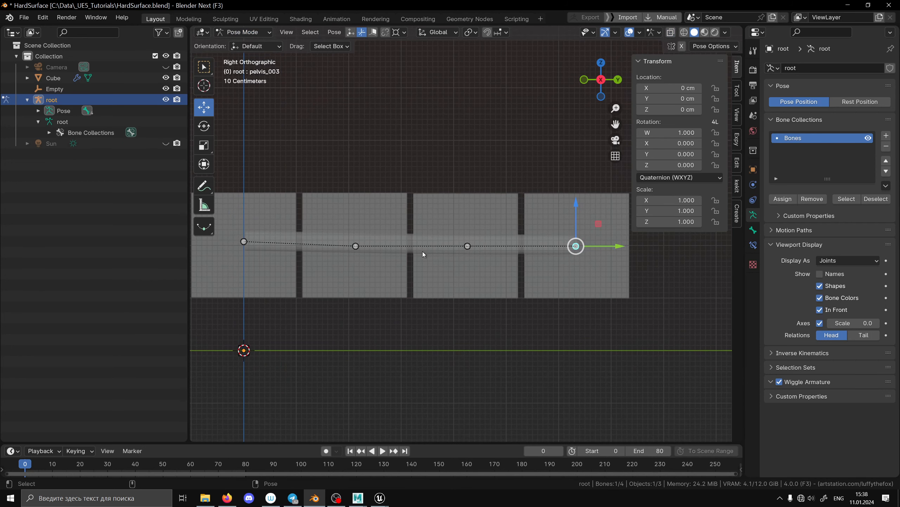
scroll(467, 247, "down", 1)
left_click(200, 185)
middle_click_drag(493, 237, 466, 257, "shift")
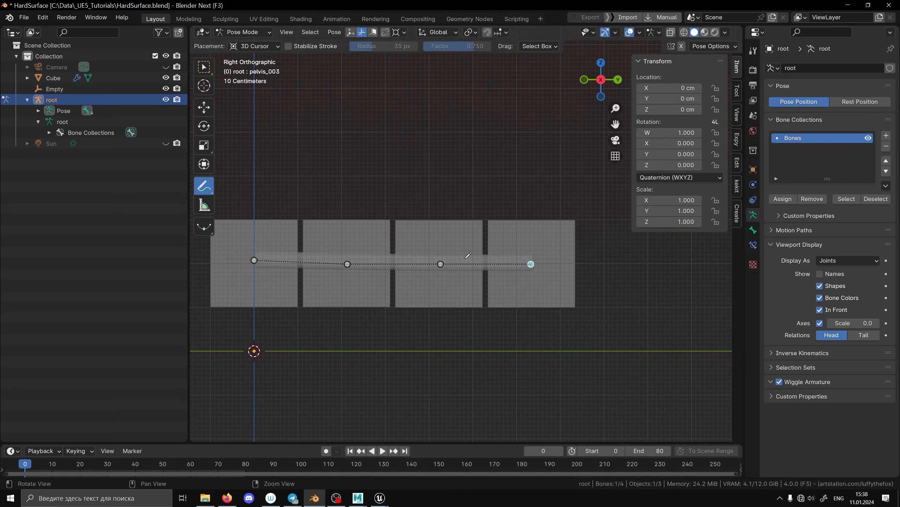
mouse_move(596, 270)
left_mouse_down()
mouse_move(595, 199)
mouse_move(589, 209)
mouse_move(604, 214)
left_mouse_up()
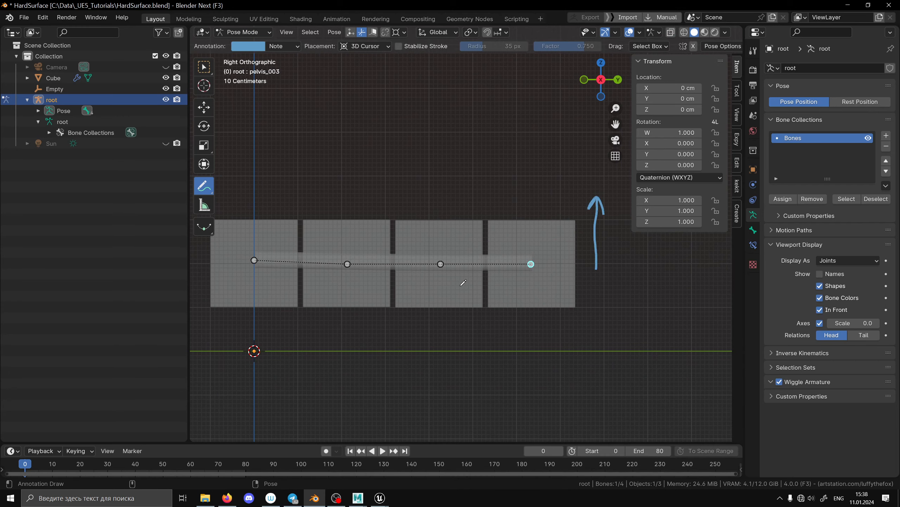
Step: Undo the annotation arrow and restore the Move tool with no bone selected
scroll(465, 283, "down", 1)
key("ctrl+z")
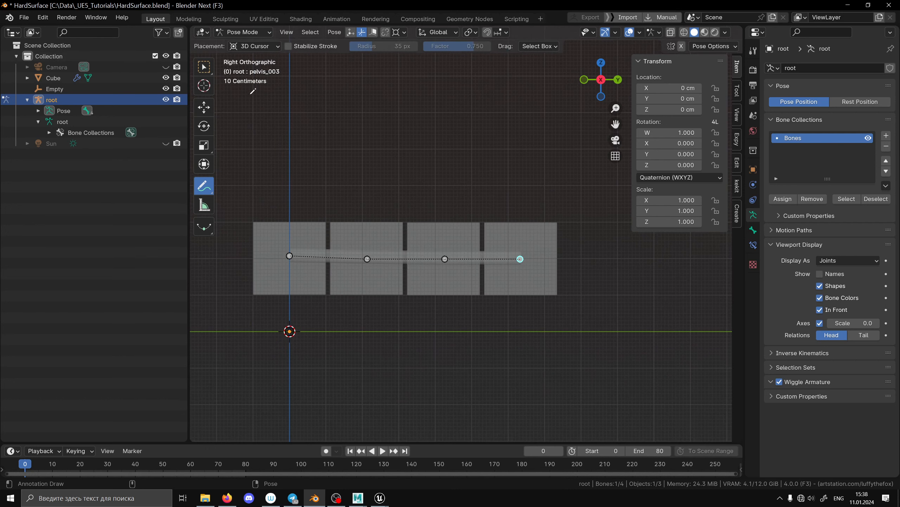
right_click(355, 188)
left_click(206, 112)
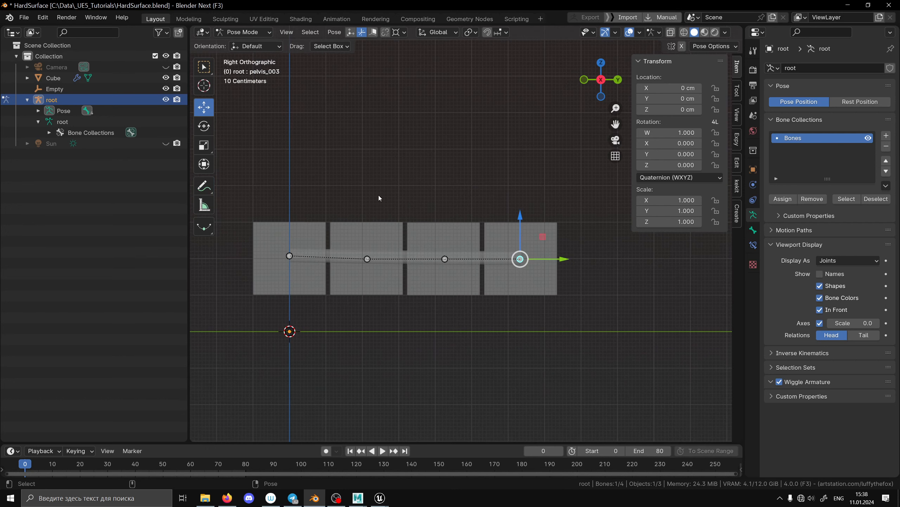
left_click(425, 202)
middle_click_drag(435, 204, 431, 243)
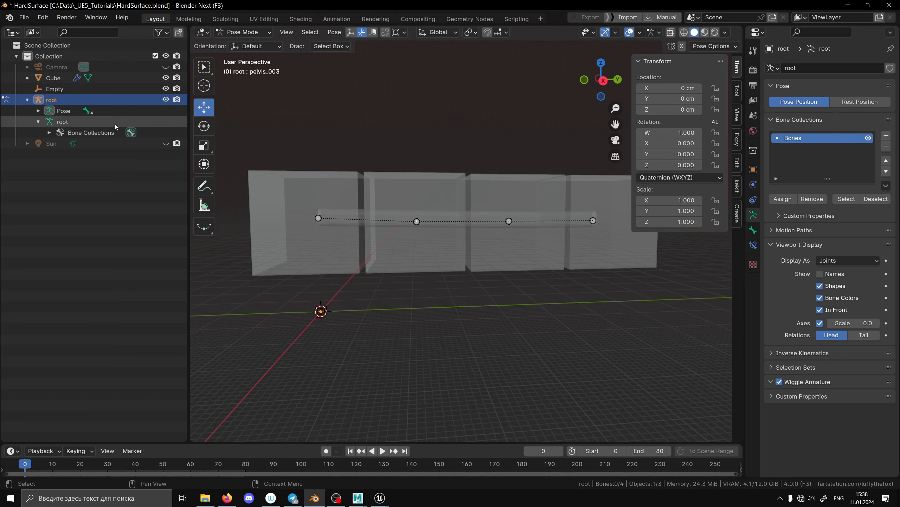
middle_click_drag(335, 233, 332, 288)
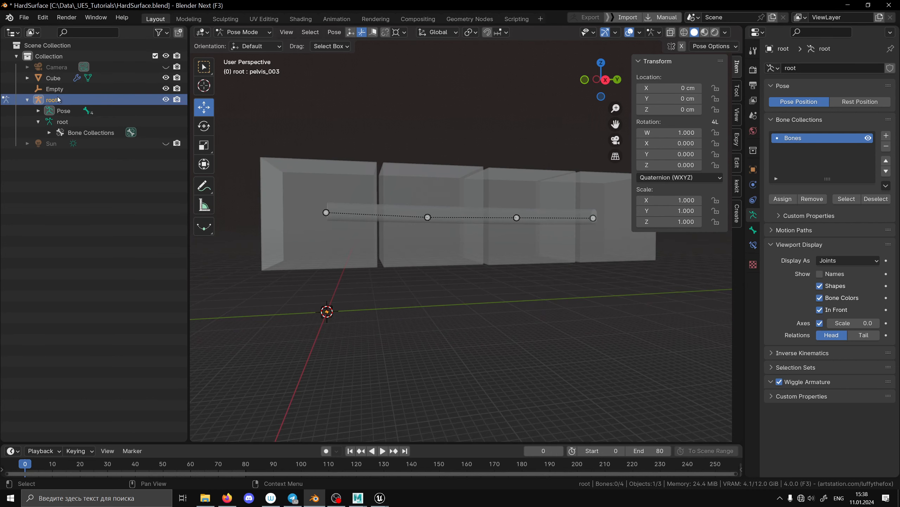
Step: Enter Edit Mode on the armature and duplicate only the pelvis joint, dropping the copy near the end of the chain
key("Tab")
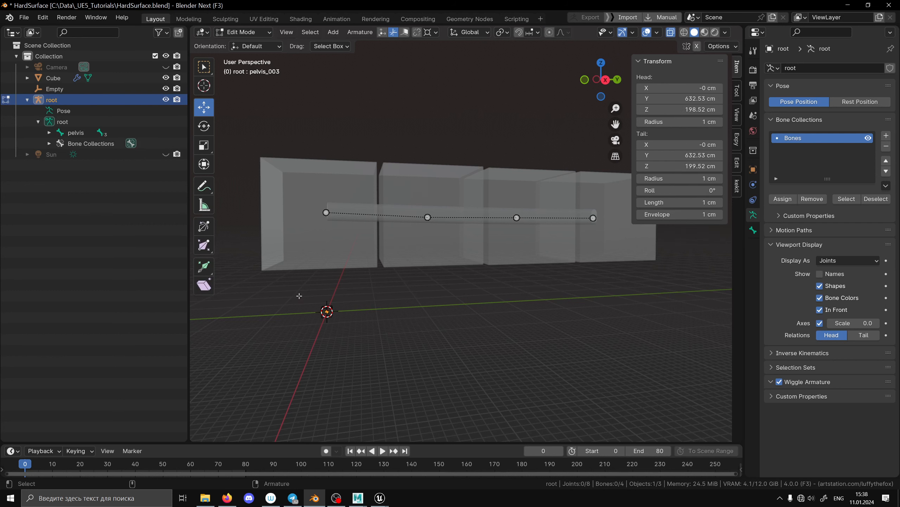
scroll(402, 223, "down", 3)
scroll(402, 223, "up", 3)
left_click(326, 212)
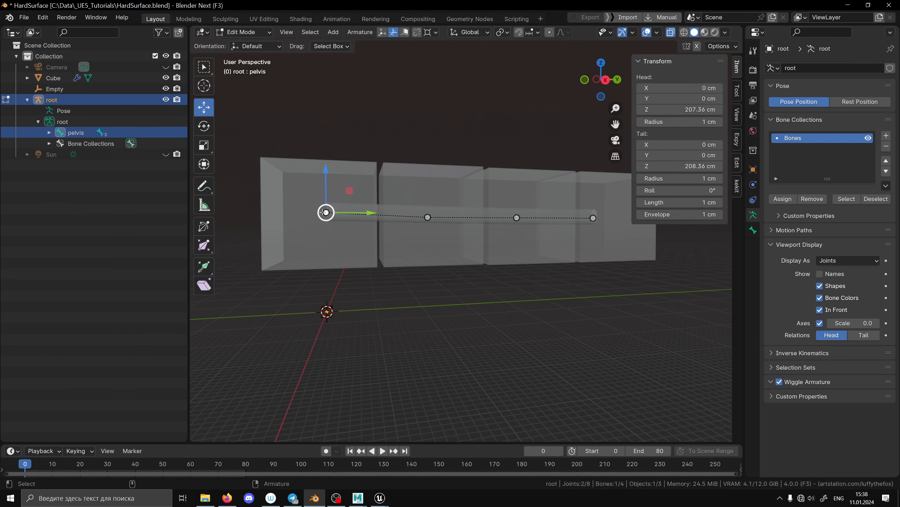
right_click(328, 210)
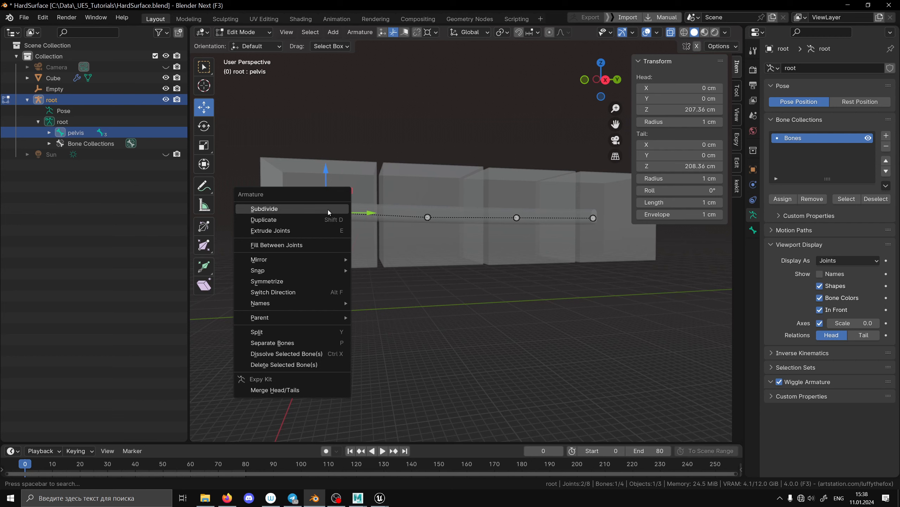
left_click(295, 220)
left_click(573, 224)
Step: Move the duplicated joint onto the chain's last joint, at about X -2 cm, Y 632 cm and Z 199 cm
middle_click_drag(573, 224, 631, 273)
key("g")
key("x")
left_click(548, 222)
key("KP_3")
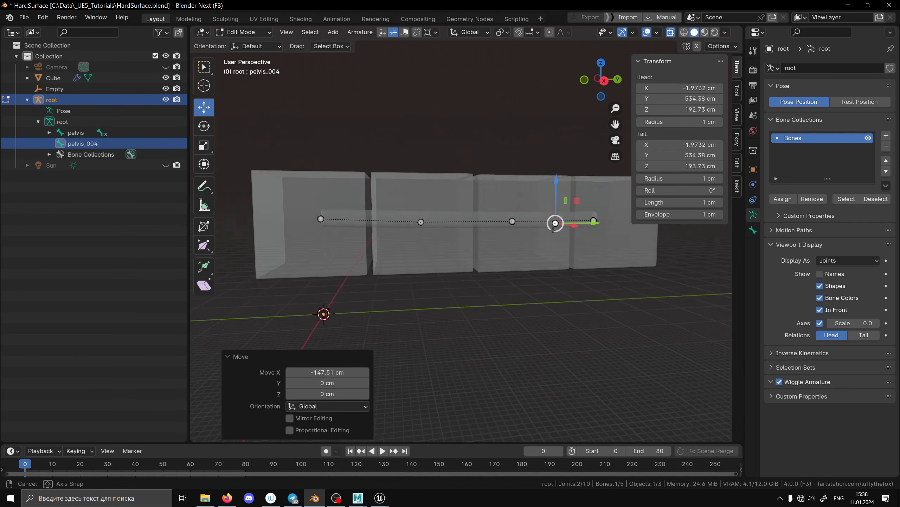
key("g")
left_click(580, 219)
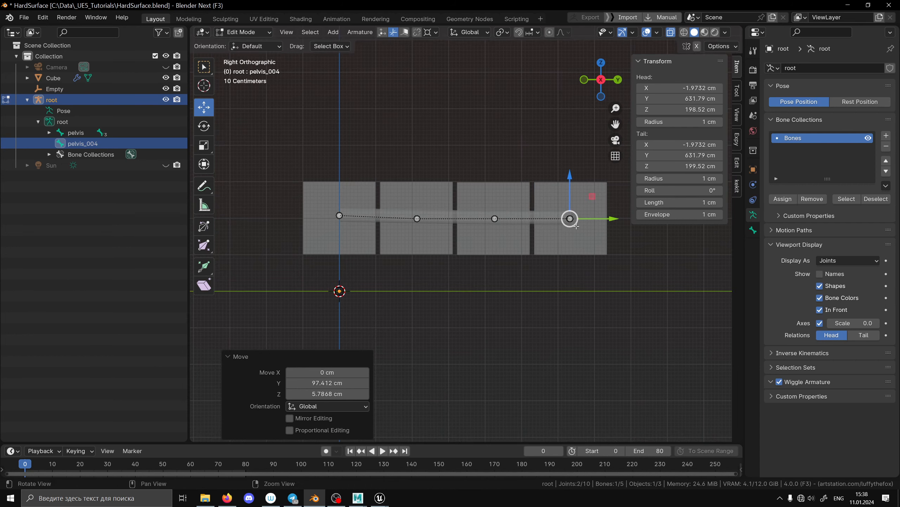
middle_click_drag(580, 220, 486, 251)
key("ctrl+KP_1")
key("g")
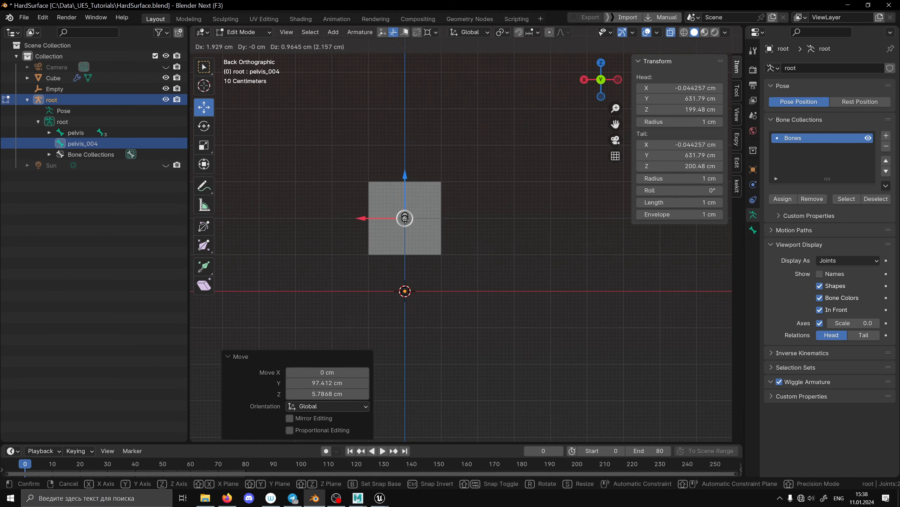
left_click(406, 219)
middle_click_drag(406, 220, 513, 257)
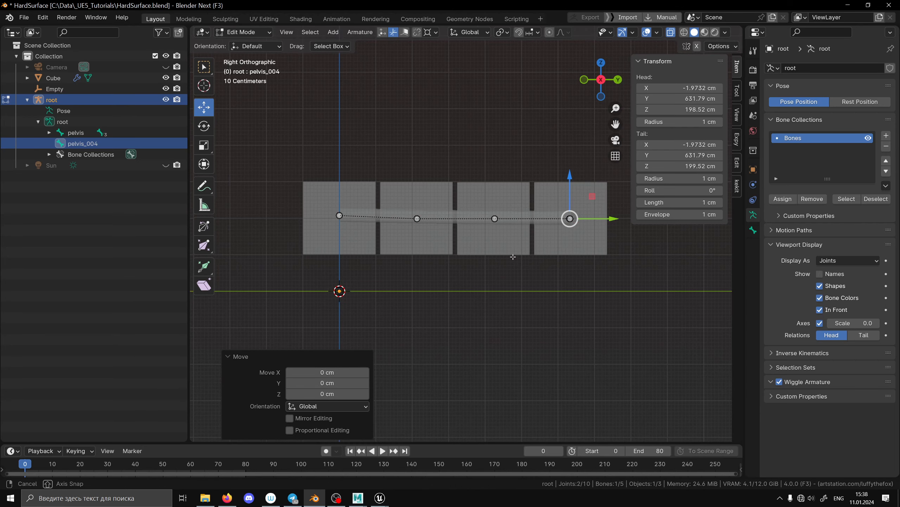
Step: Rename the duplicated bone pelvis_004 as ik_control
left_click(81, 137)
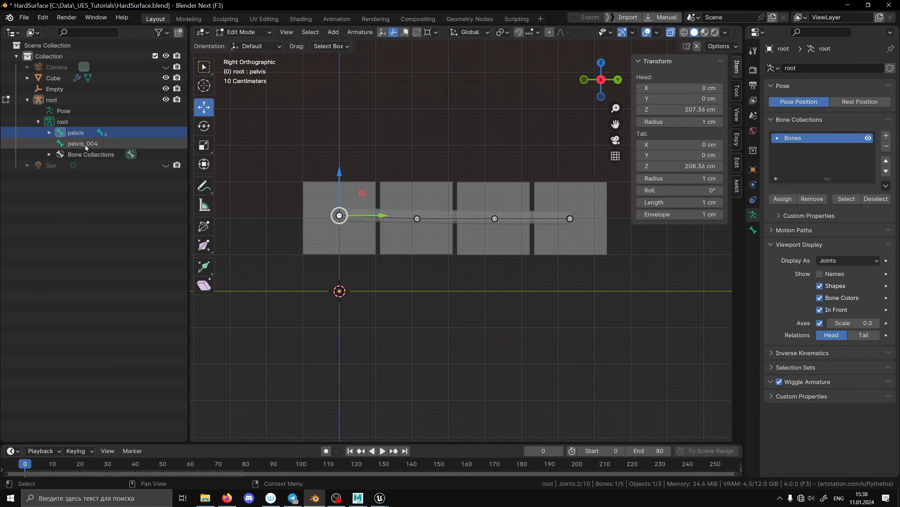
double_click(84, 144)
type("ik+")
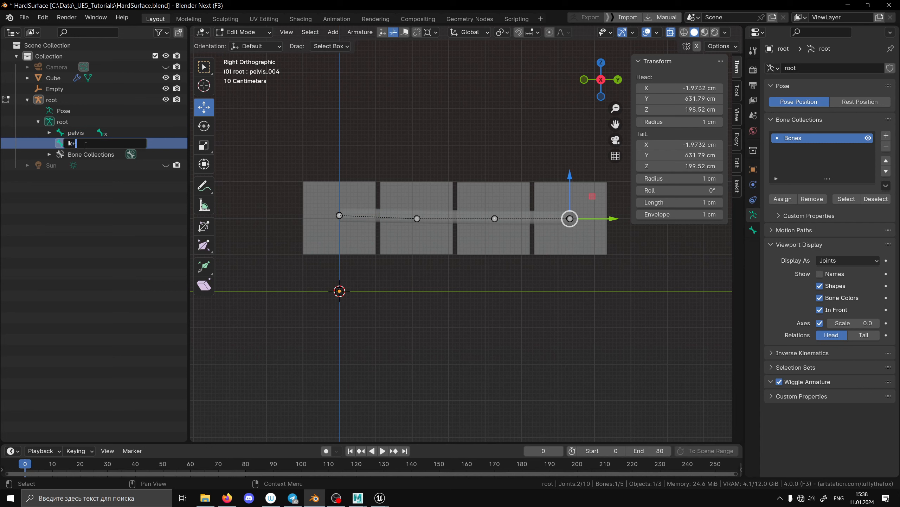
type("_p")
type("con")
type("trol")
key("Return")
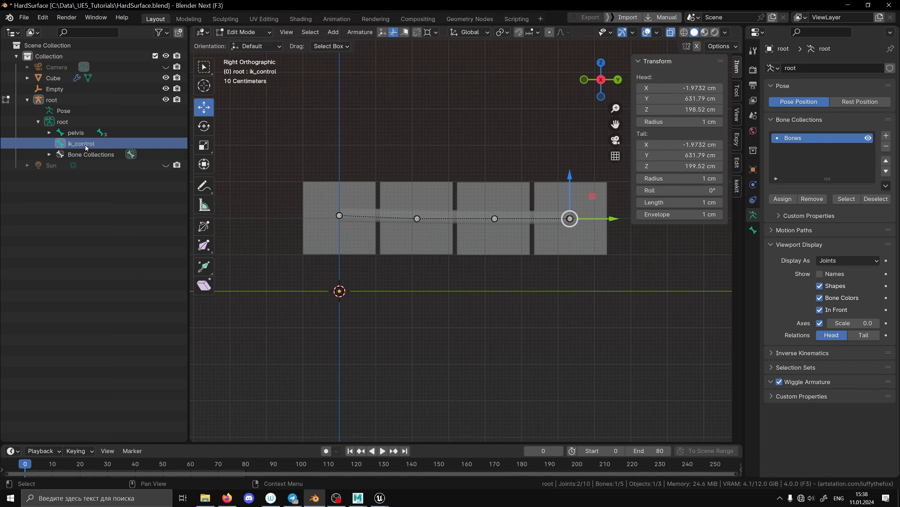
Step: Select the chain's last bone, pelvis_003, and add an Inverse Kinematics bone constraint to it in Pose Mode
middle_click_drag(525, 245, 515, 195)
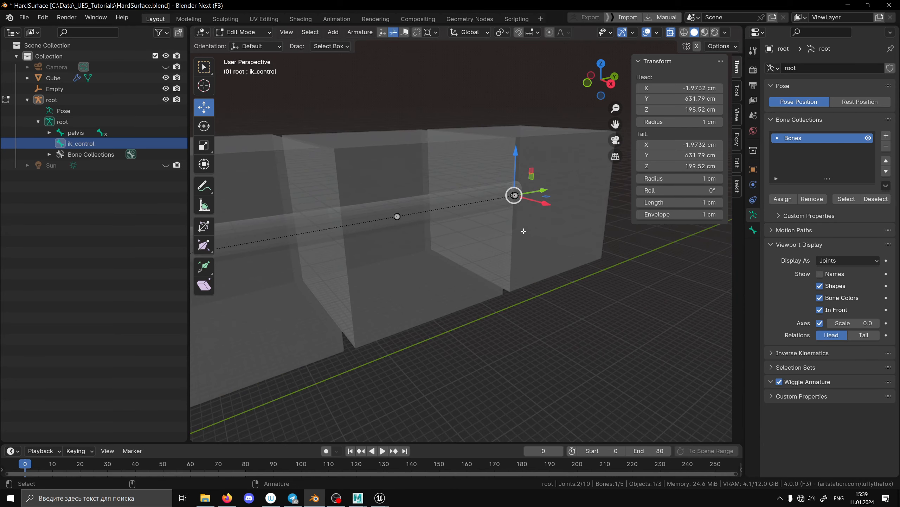
left_click(515, 194)
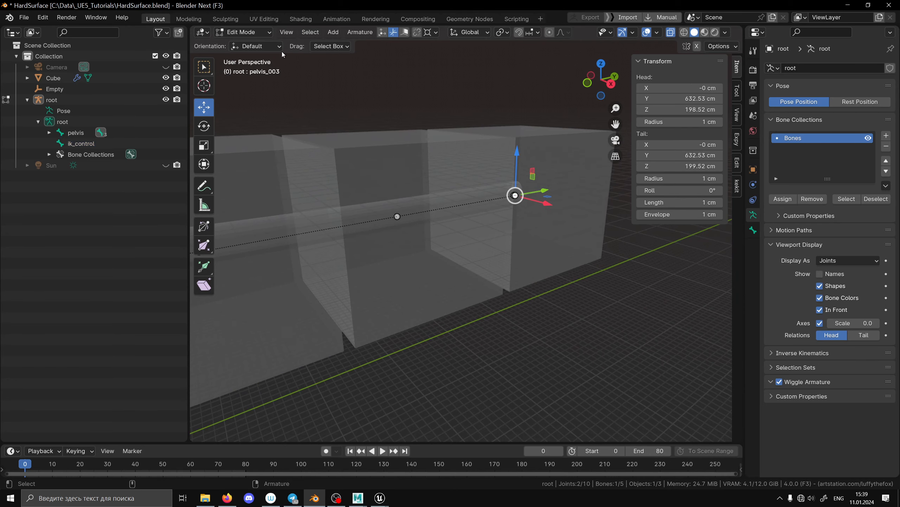
left_click(243, 32)
left_click(244, 67)
middle_click_drag(511, 221, 364, 246)
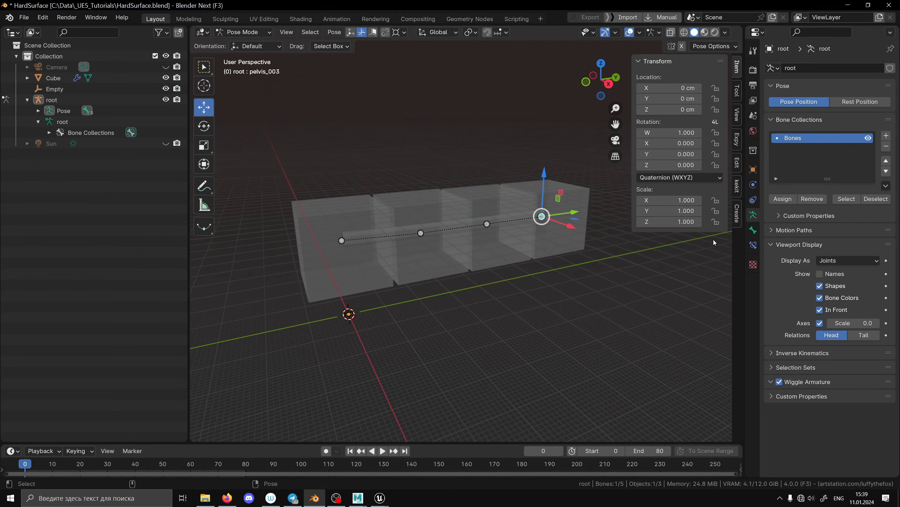
left_click(754, 245)
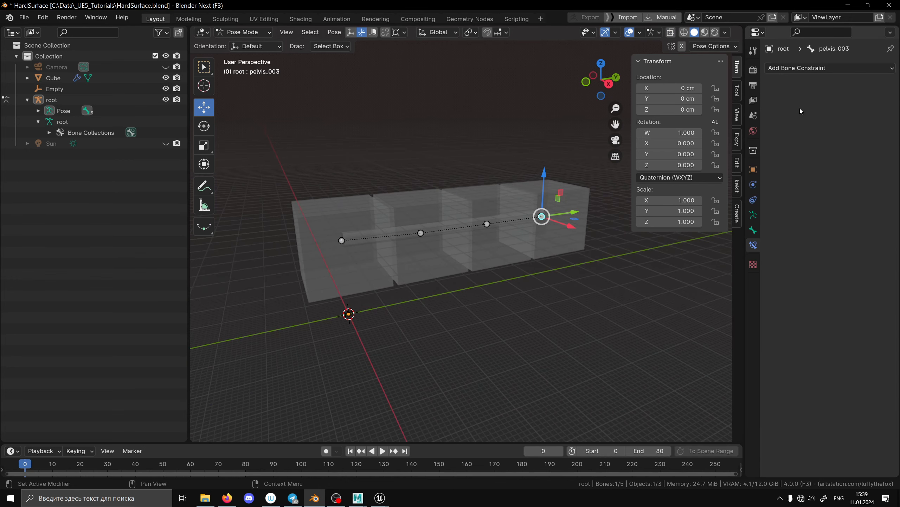
left_click(806, 71)
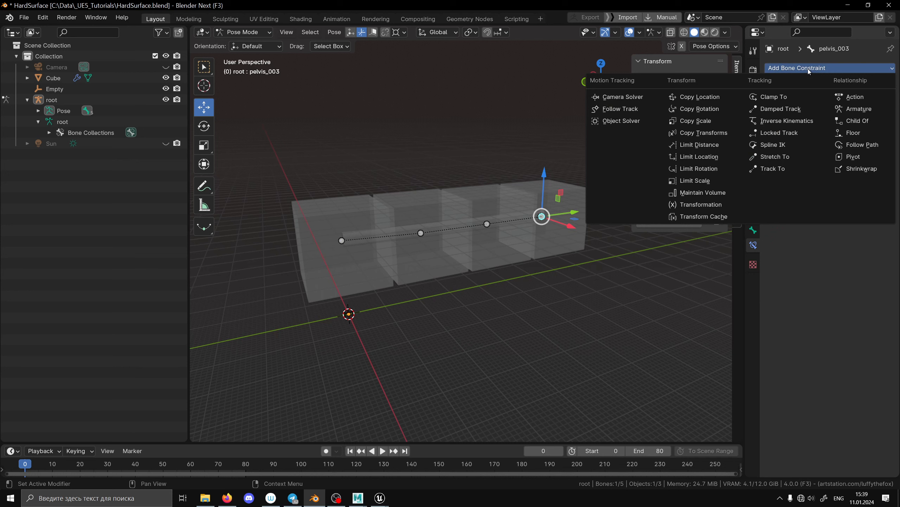
left_click(804, 121)
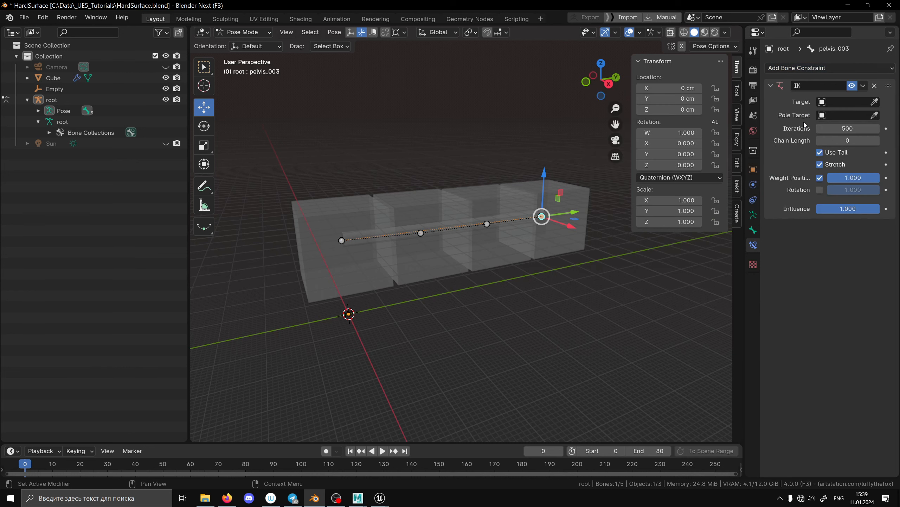
Step: Set the IK constraint's target to the root armature and its target bone to ik_control
left_click(835, 101)
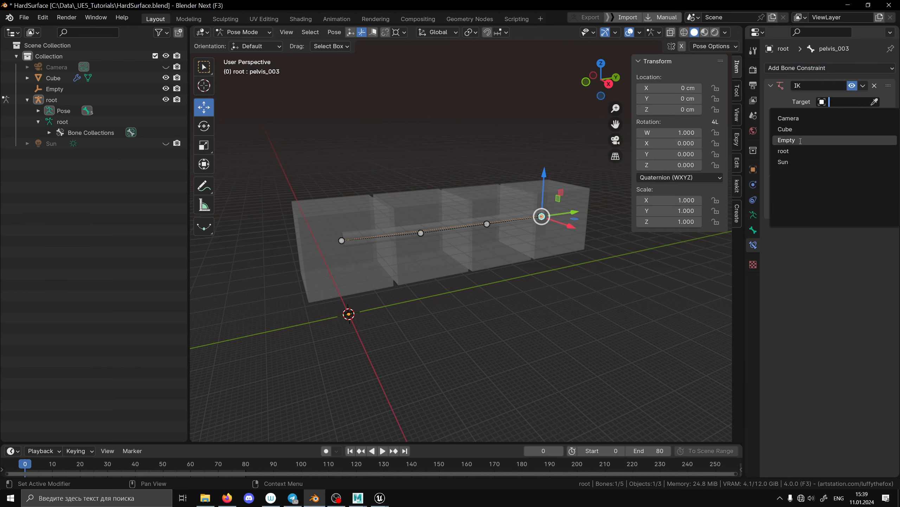
left_click(793, 151)
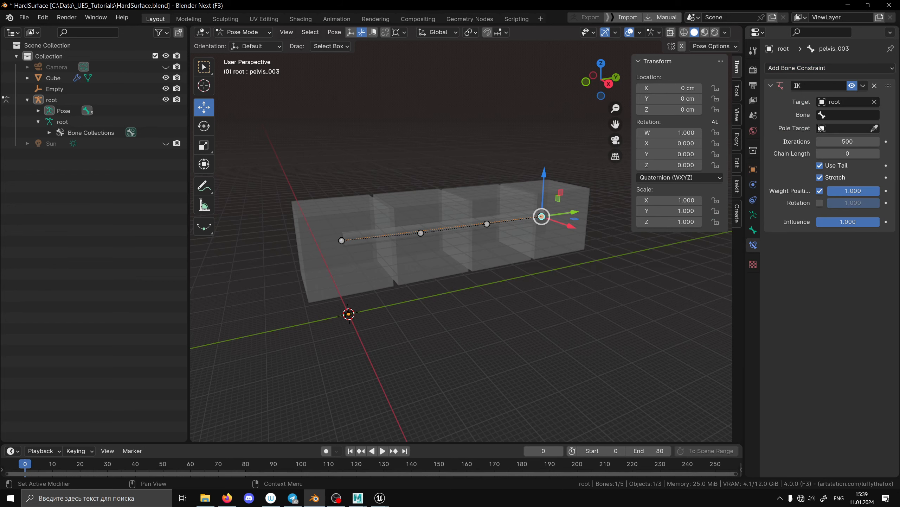
left_click(837, 111)
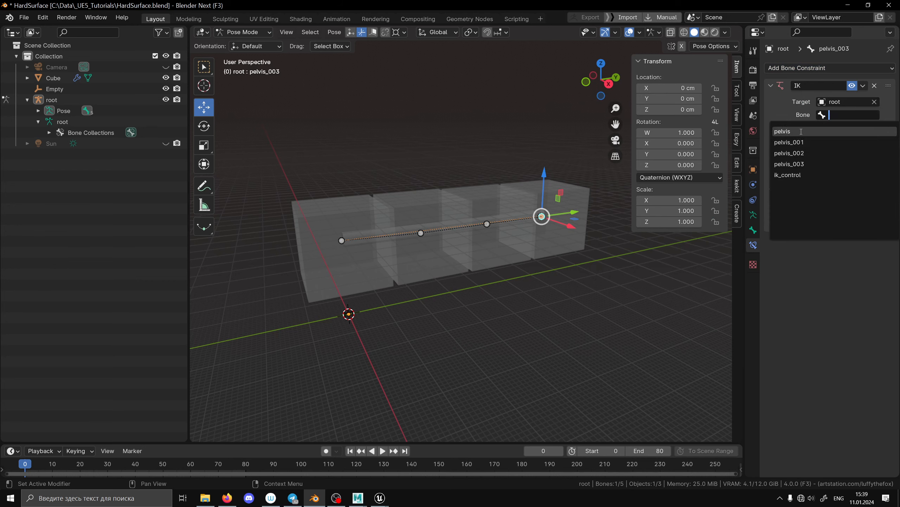
left_click(791, 175)
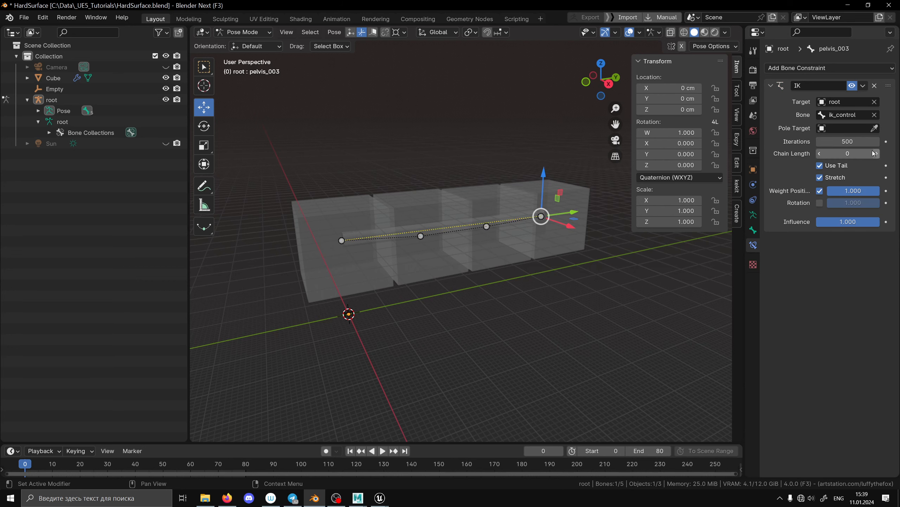
Step: Set the IK constraint's chain length to 4
middle_click_drag(498, 231, 493, 225)
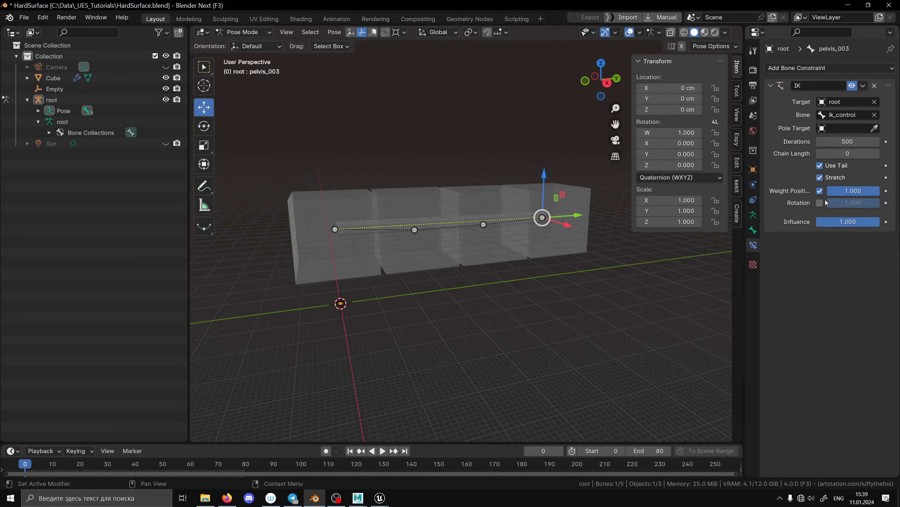
left_click(877, 153)
left_click(876, 153)
left_click(876, 154)
left_click(876, 154)
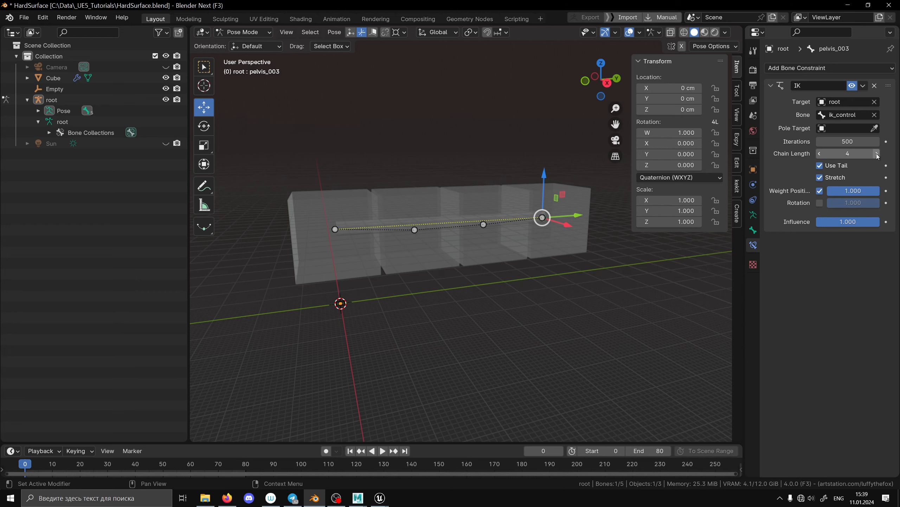
Step: Select all bones of the armature, apply the current pose as the rest pose, and clear the selection
scroll(475, 233, "up", 3)
middle_click_drag(331, 232, 365, 225)
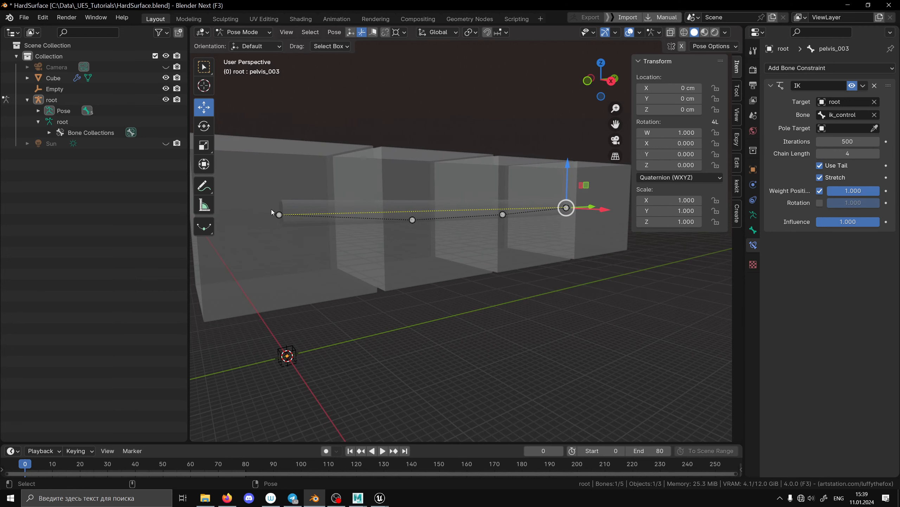
middle_click_drag(300, 211, 332, 224)
middle_click_drag(257, 214, 488, 218)
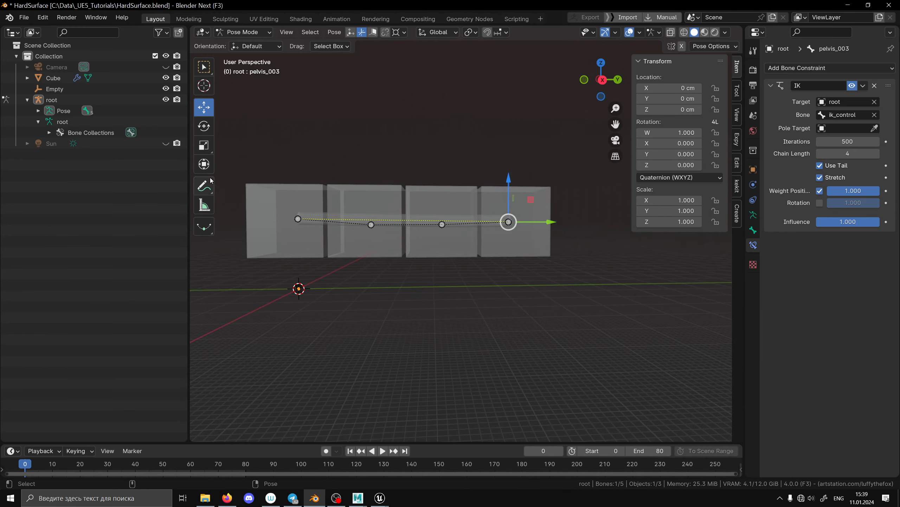
middle_click_drag(418, 191, 511, 223)
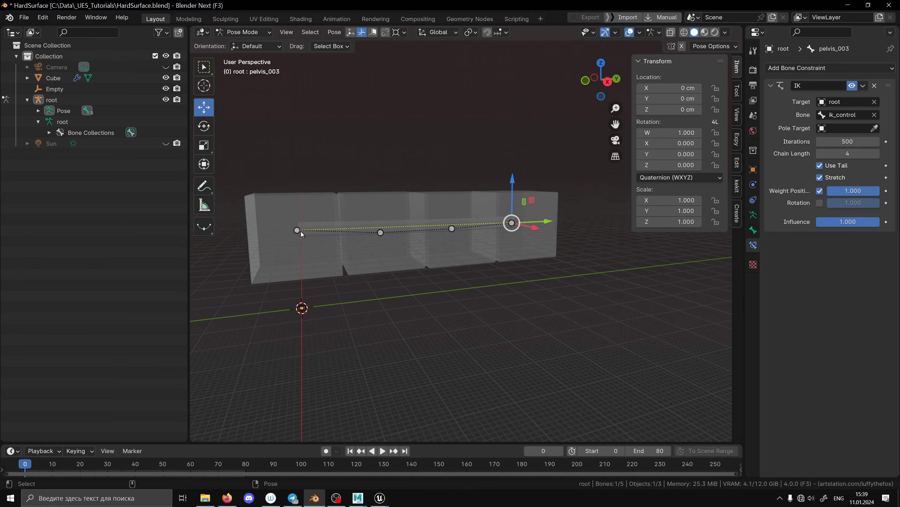
left_click(554, 306)
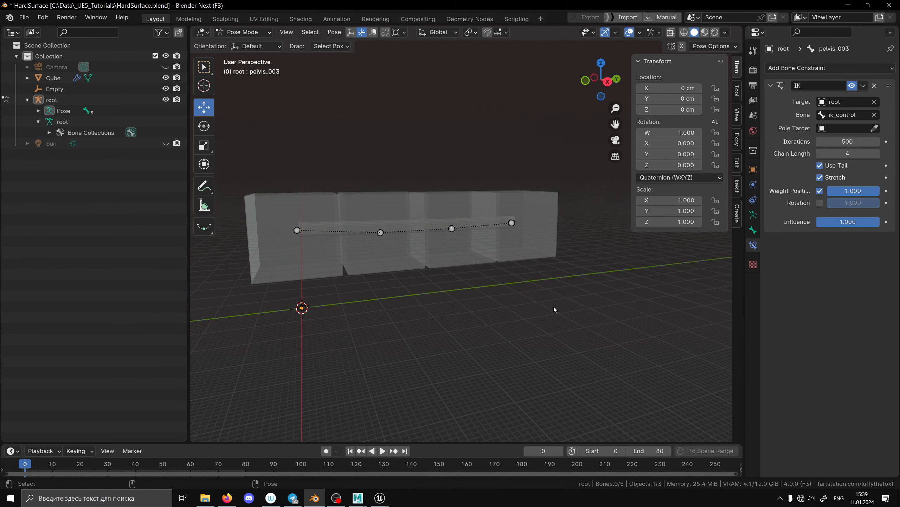
middle_click_drag(438, 250, 506, 227)
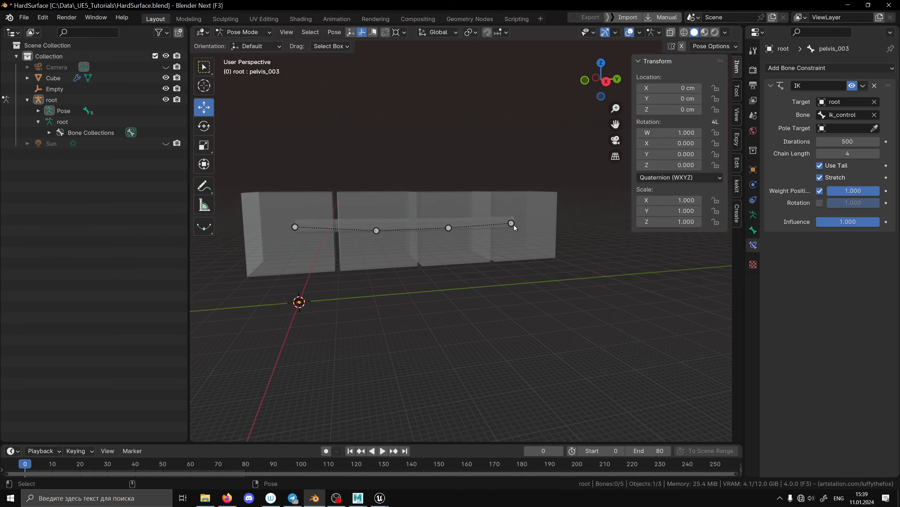
left_click(512, 224)
key("a")
left_click(334, 32)
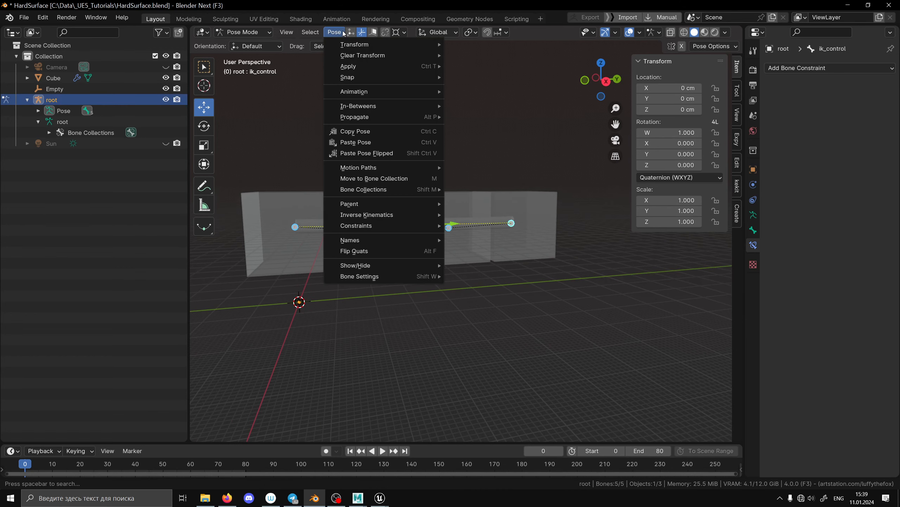
mouse_move(374, 69)
left_click(475, 67)
left_click(497, 138)
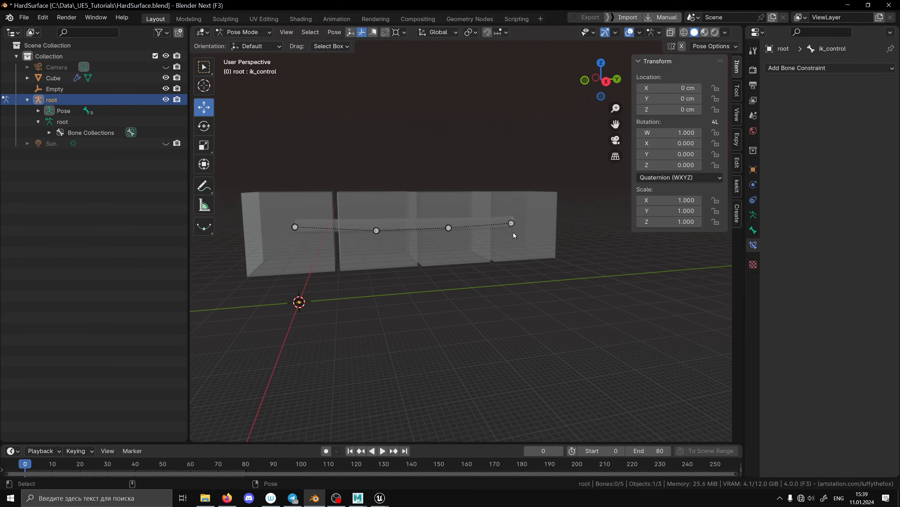
Step: Try moving the ik_control bone in the right view to test the IK chain, and undo the move
left_click(511, 223)
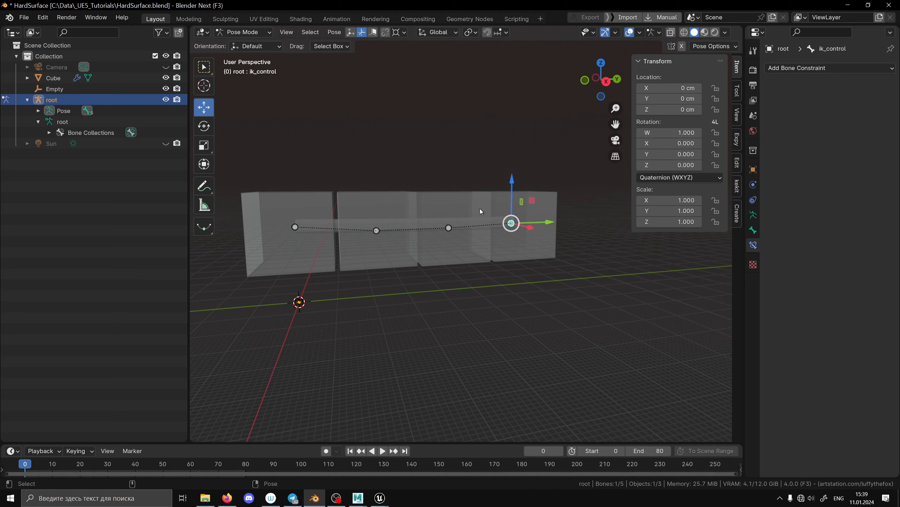
left_click(38, 110)
key("KP_3")
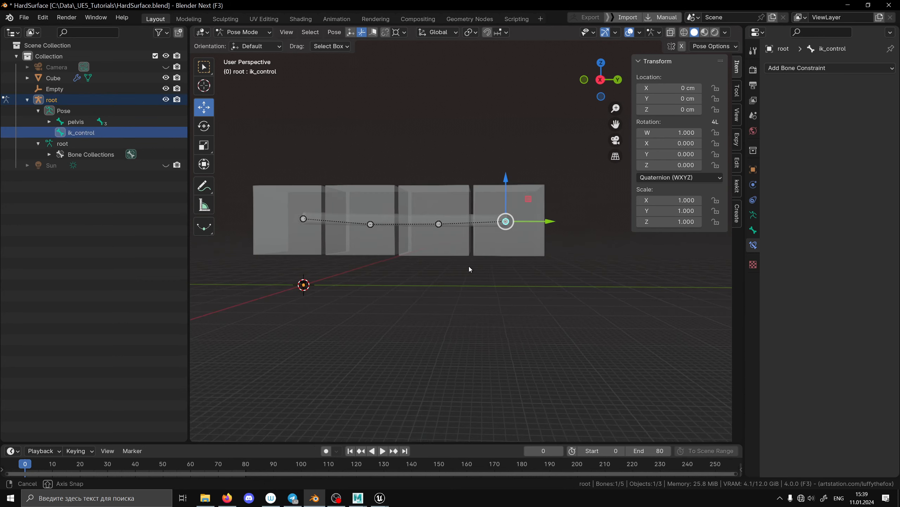
key("g")
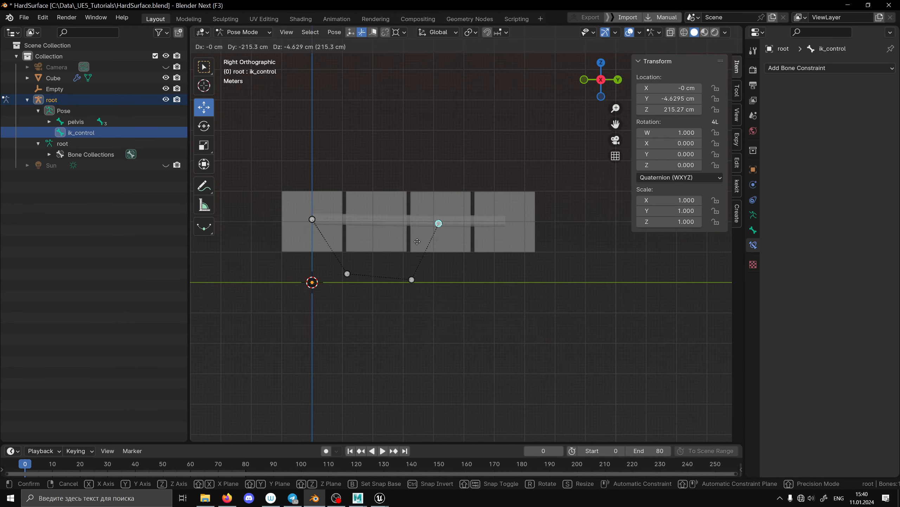
left_click(471, 238)
key("ctrl+z")
Step: Set the armature's displayed bone axes to a scale of 0.3 and deselect all bones
middle_click_drag(459, 241, 525, 248)
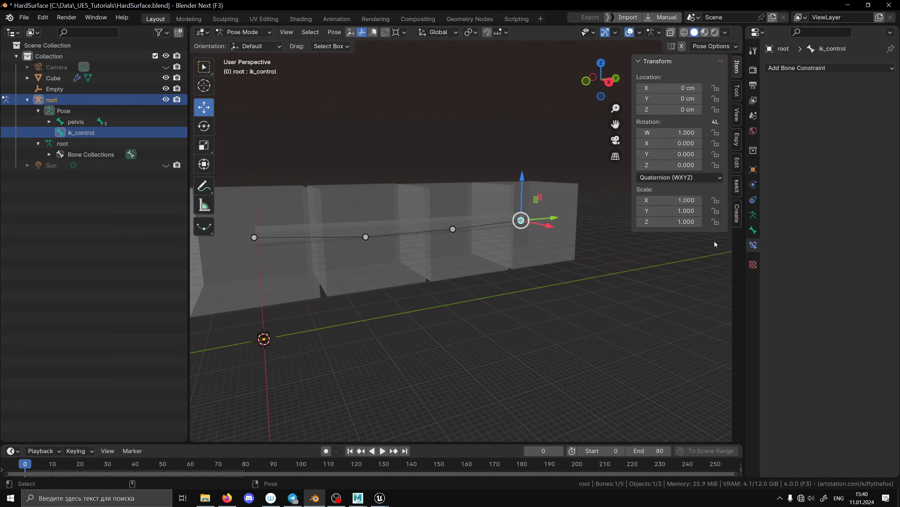
left_click(754, 215)
middle_click_drag(351, 246, 418, 262, "shift")
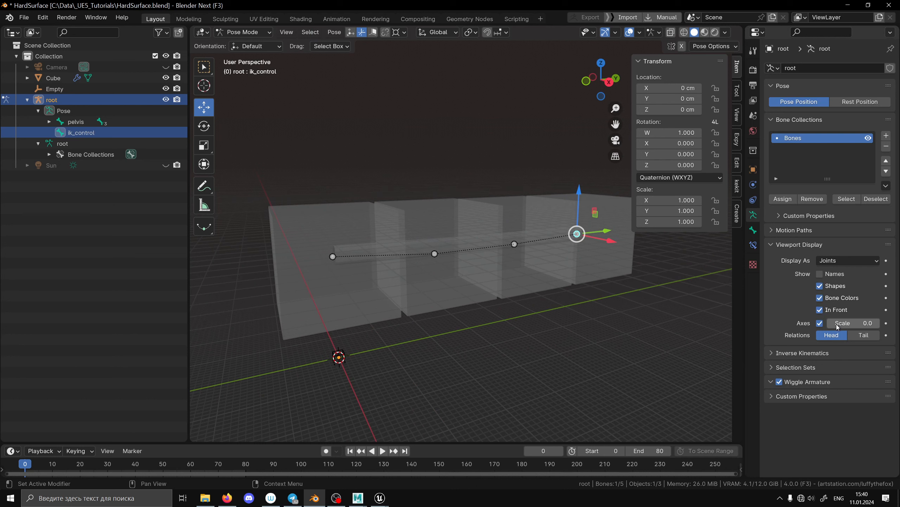
mouse_move(837, 324)
left_mouse_down()
mouse_move(858, 324)
mouse_move(842, 324)
left_mouse_up()
left_click_drag(546, 275, 519, 260, "alt+shift")
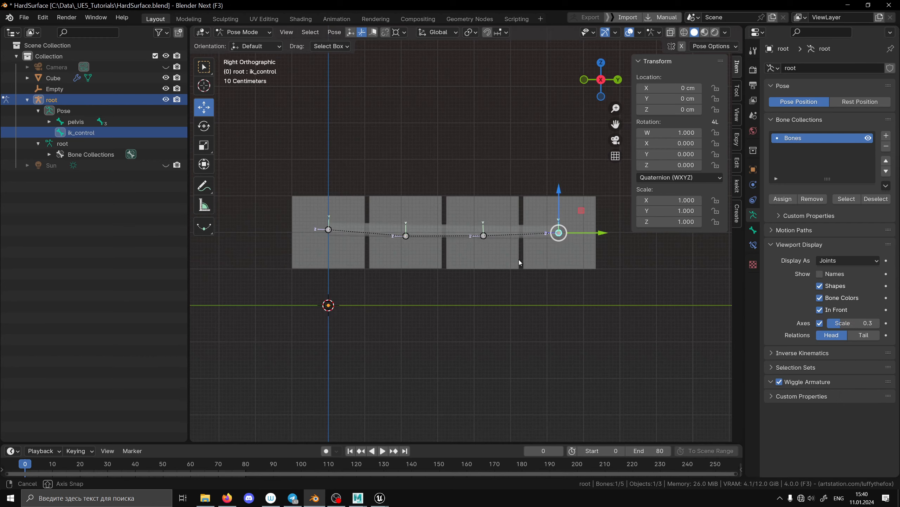
key("alt+a")
middle_click_drag(492, 288, 569, 278)
scroll(570, 279, "up", 5)
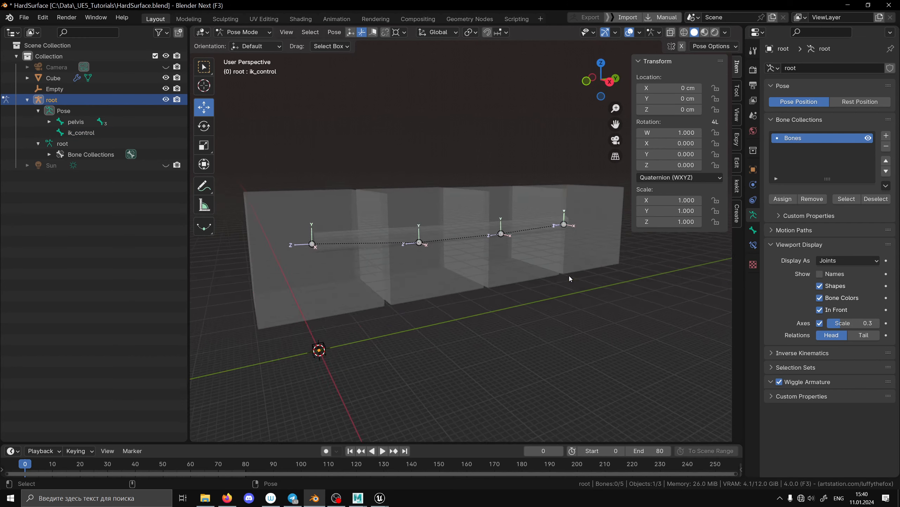
Step: Select the ik_control bone and assign the Empty object as its custom shape
left_click(81, 133)
key("KP_Decimal")
scroll(453, 251, "down", 3)
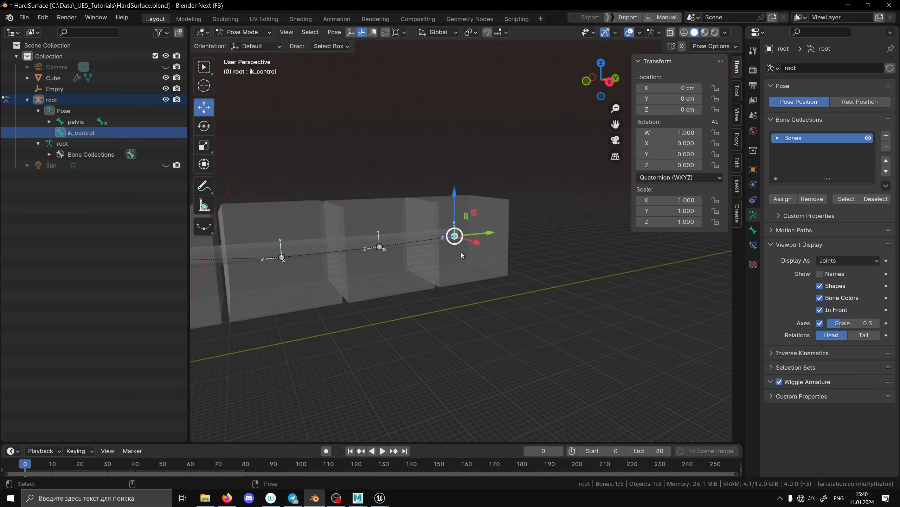
middle_click_drag(462, 252, 502, 266)
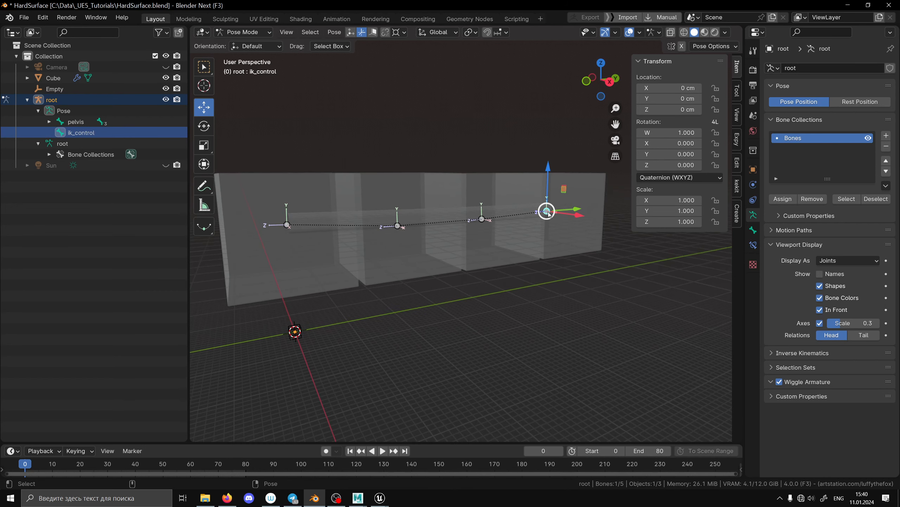
left_click(753, 230)
left_click(846, 369)
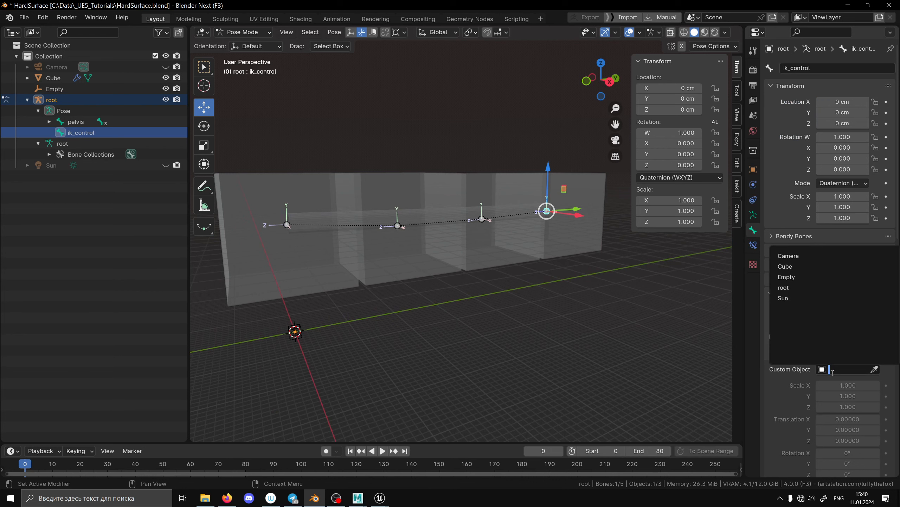
left_click(790, 277)
Step: Scale ik_control's custom shape to 1.5 on X, Y and Z
scroll(468, 237, "up", 3)
scroll(468, 237, "up", 3)
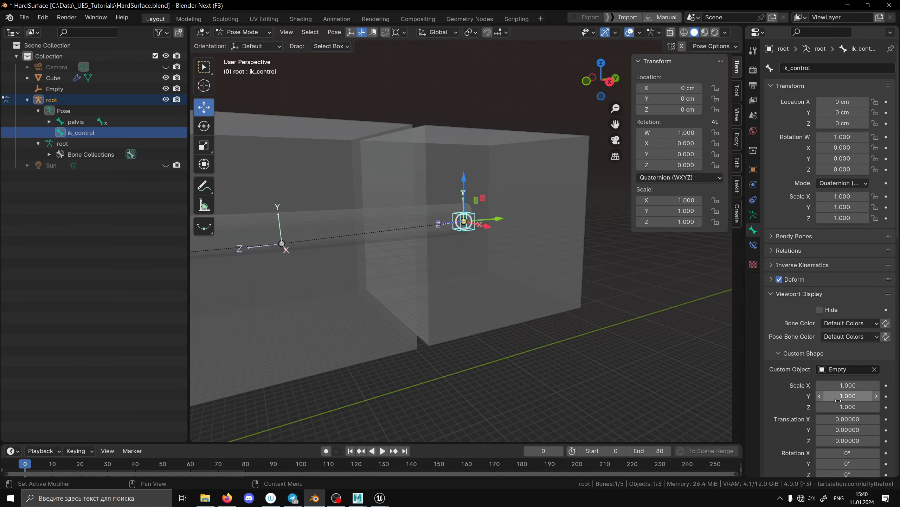
left_click_drag(836, 385, 835, 407)
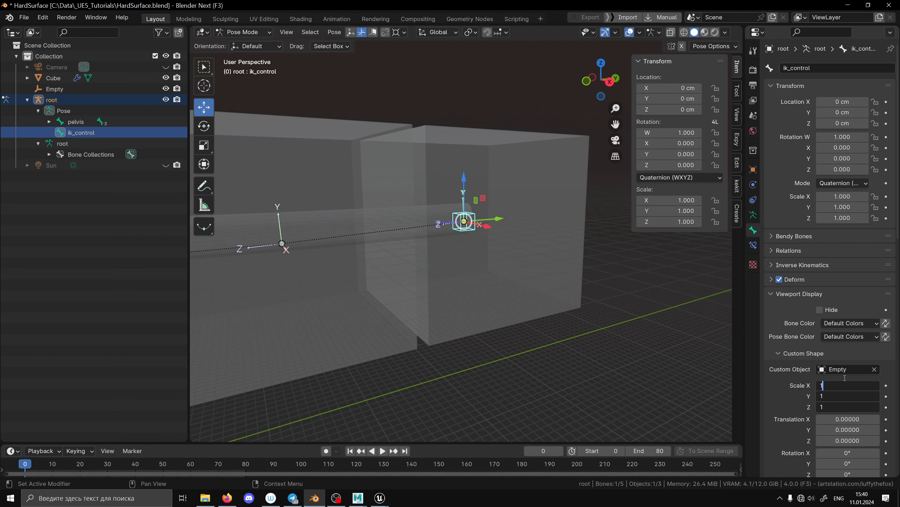
type("1.5")
key("Return")
scroll(465, 268, "down", 3)
Step: Test the IK chain by trying to move ik_control in the right view, and cancel the move
left_click(473, 292)
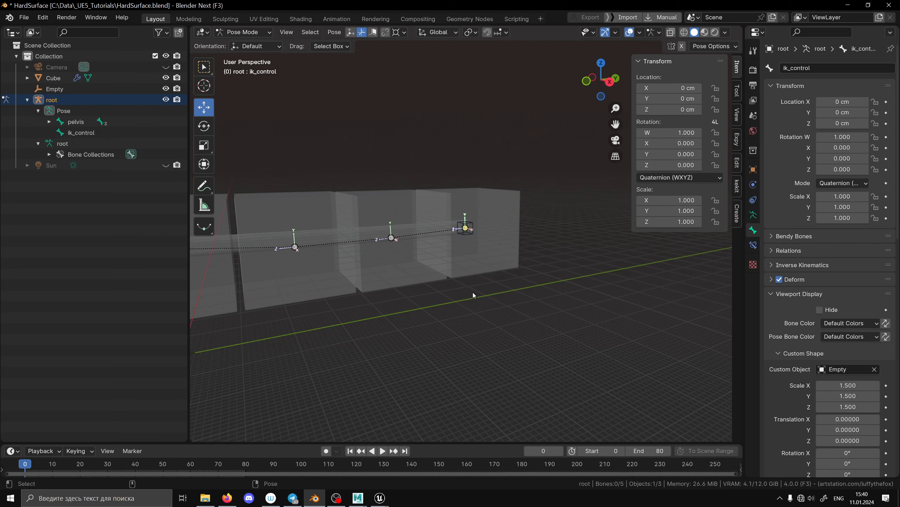
left_click(473, 237)
key("KP_3")
key("g")
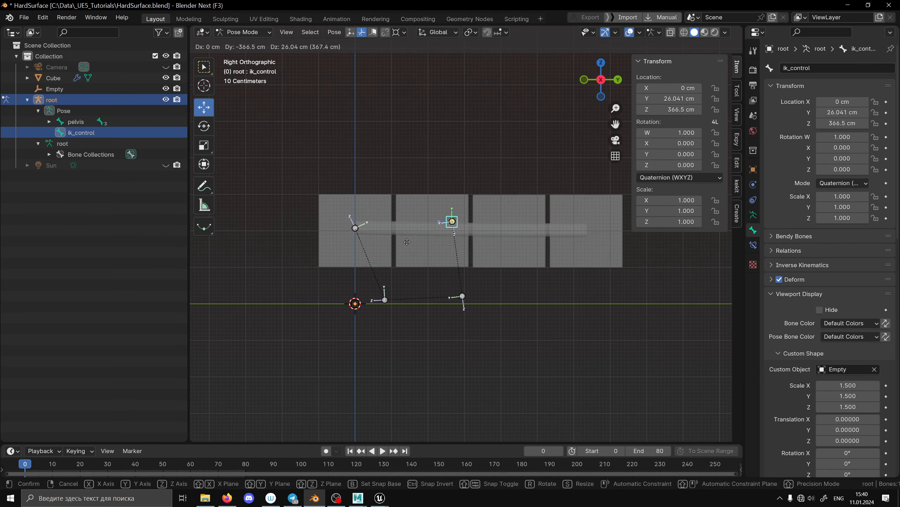
key("Escape")
Step: Select all bones and apply the current pose as the rest pose again
key("a")
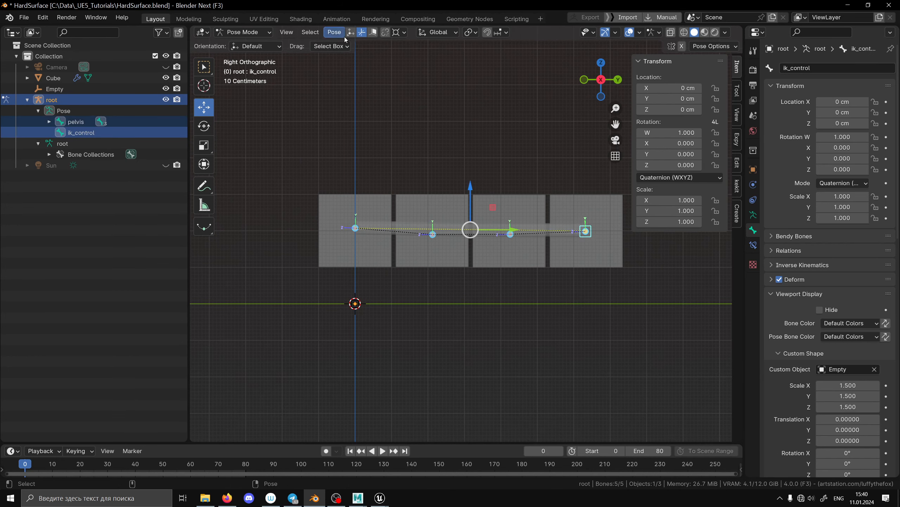
left_click(334, 32)
mouse_move(356, 63)
left_click(497, 67)
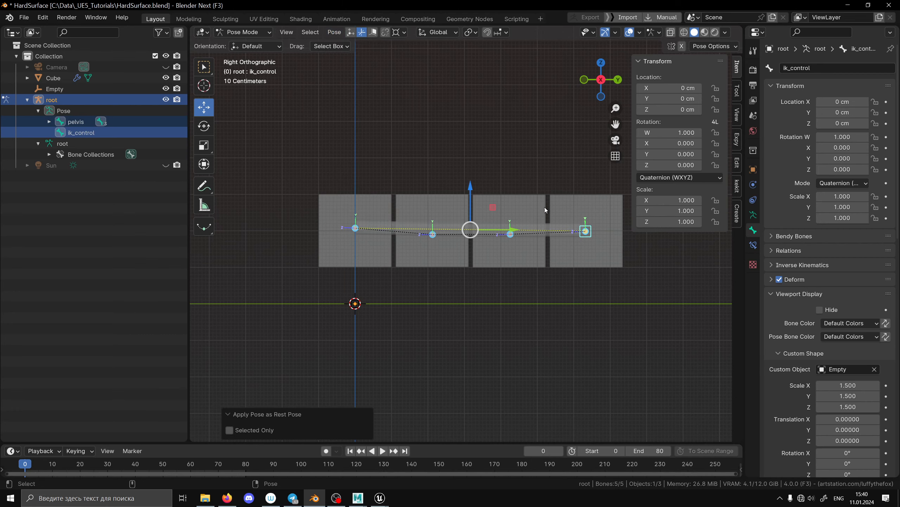
left_click(541, 223)
Step: In Edit Mode, raise the pelvis_001 joint about 8.7 cm and the pelvis_002 joint about 4.7 cm along Z
middle_click_drag(541, 223, 415, 245)
left_click(585, 237)
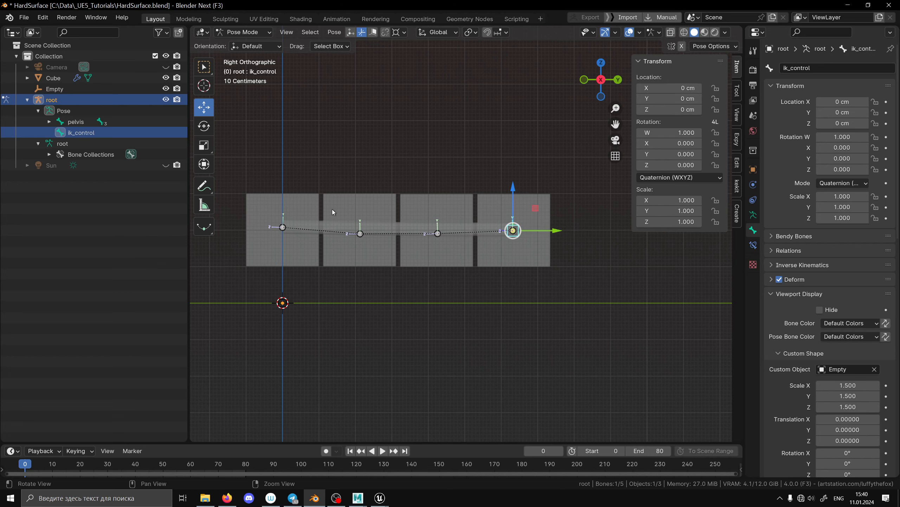
mouse_move(332, 209)
middle_mouse_down()
mouse_move(399, 218)
mouse_move(337, 213)
middle_mouse_up()
scroll(430, 237, "up", 1)
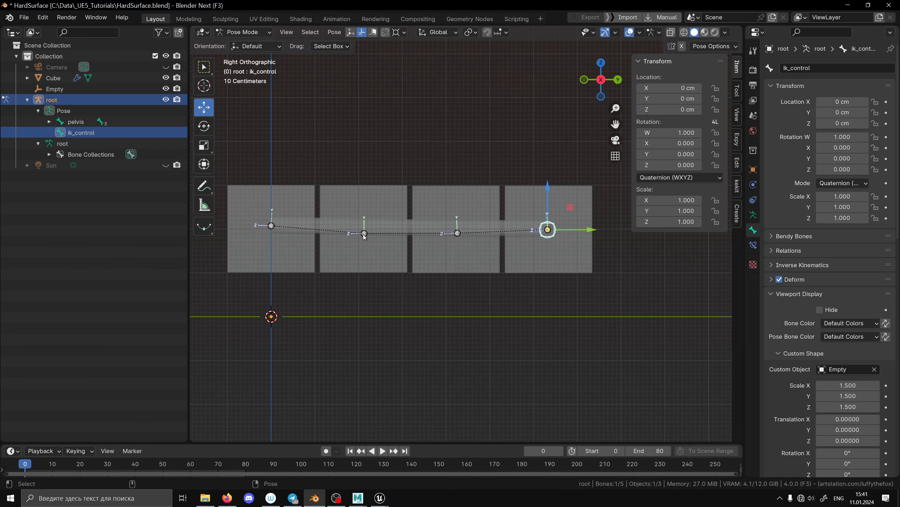
left_click(364, 235)
scroll(408, 263, "up", 3)
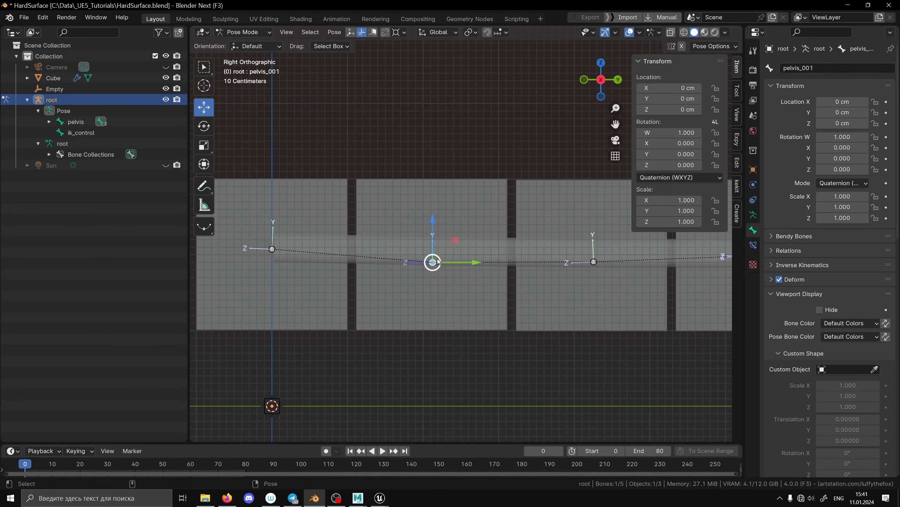
scroll(399, 262, "down", 3)
key("Tab")
scroll(368, 213, "up", 2)
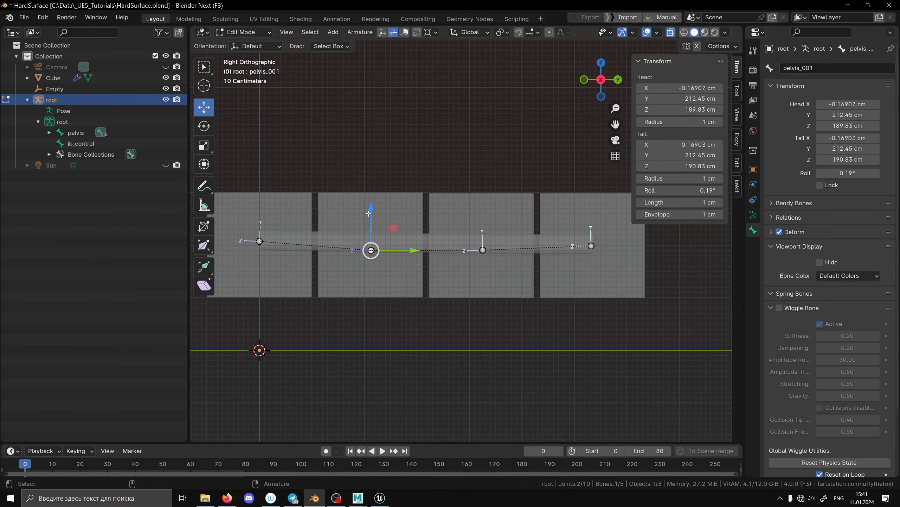
left_click_drag(369, 216, 369, 209)
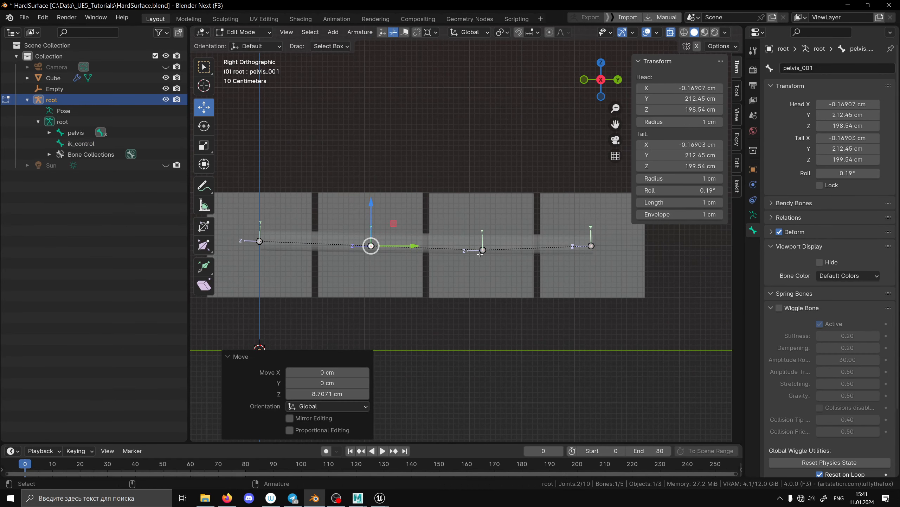
left_click(481, 252)
left_click_drag(483, 233, 486, 226)
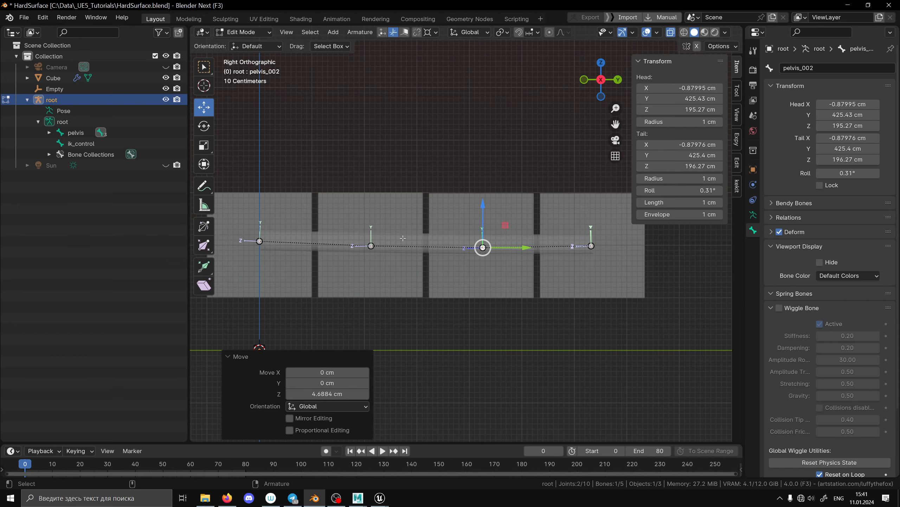
Step: Return to Pose Mode and test the IK chain by moving ik_control in the right view, and cancel the move
middle_click_drag(420, 240, 461, 244)
key("Tab")
scroll(461, 244, "down", 4)
left_click(527, 240)
scroll(441, 245, "up", 2)
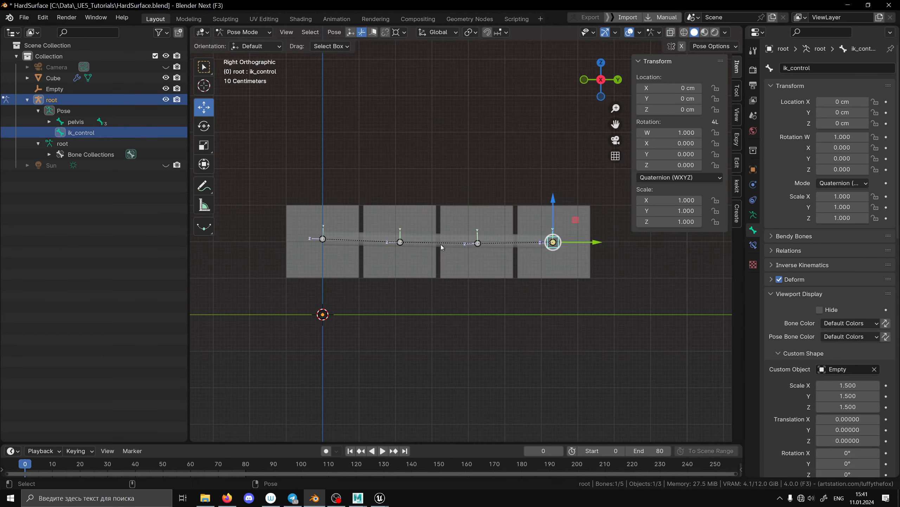
scroll(401, 242, "up", 2)
scroll(517, 259, "down", 1)
scroll(577, 256, "up", 1)
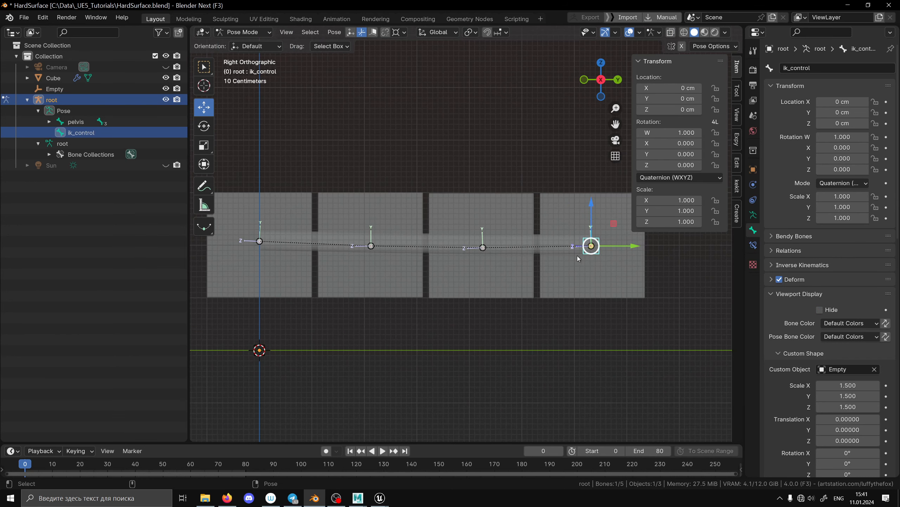
key("g")
key("Escape")
key("g")
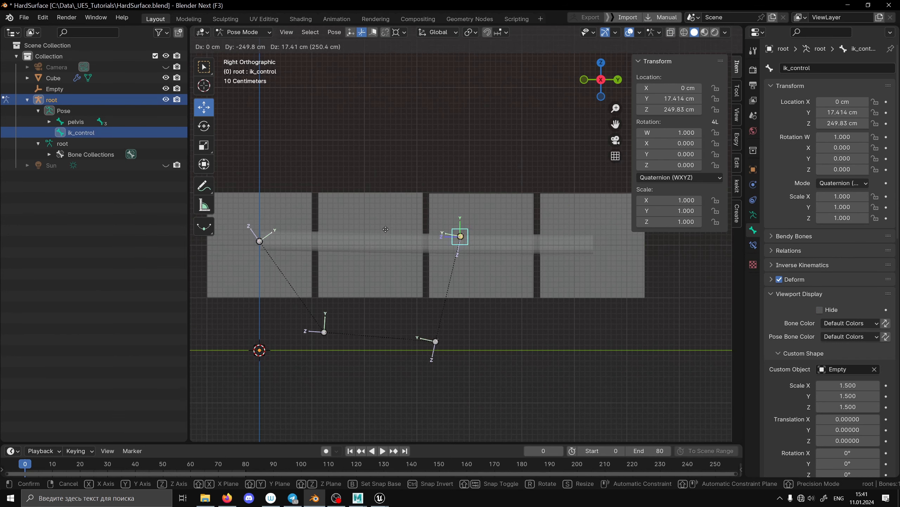
key("Escape")
Step: Select all bones in Pose Mode and apply the current pose as the rest pose
key("a")
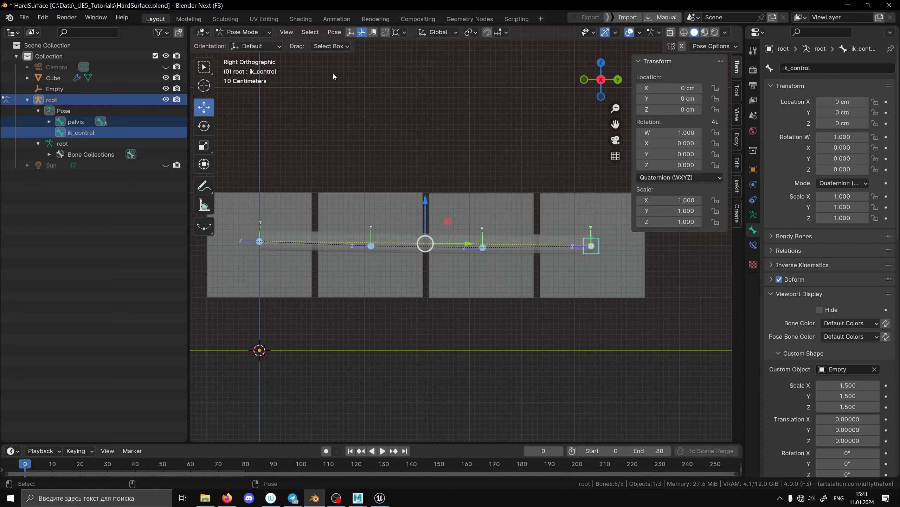
left_click(336, 33)
mouse_move(355, 70)
left_click(475, 67)
Step: Check how the joint chain bends by moving ik_control, cancel the move and clear the selection
left_click(593, 248)
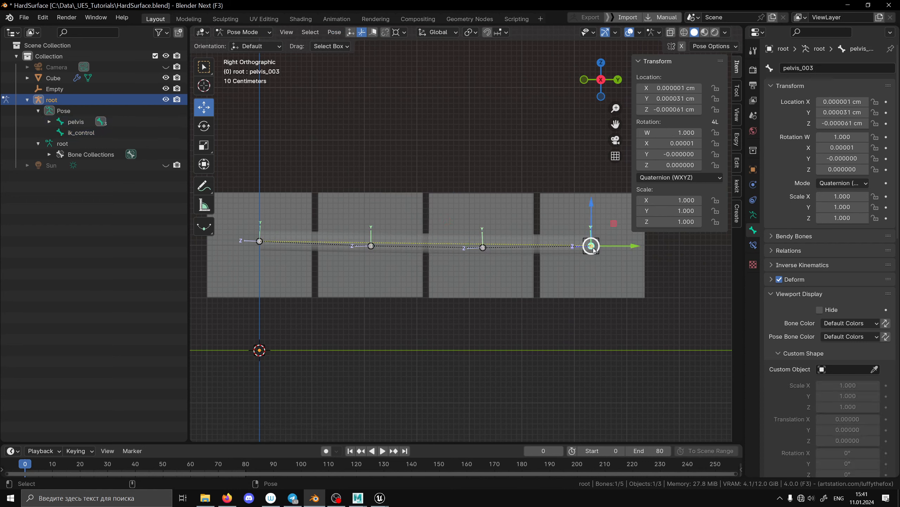
left_click(600, 254)
key("g")
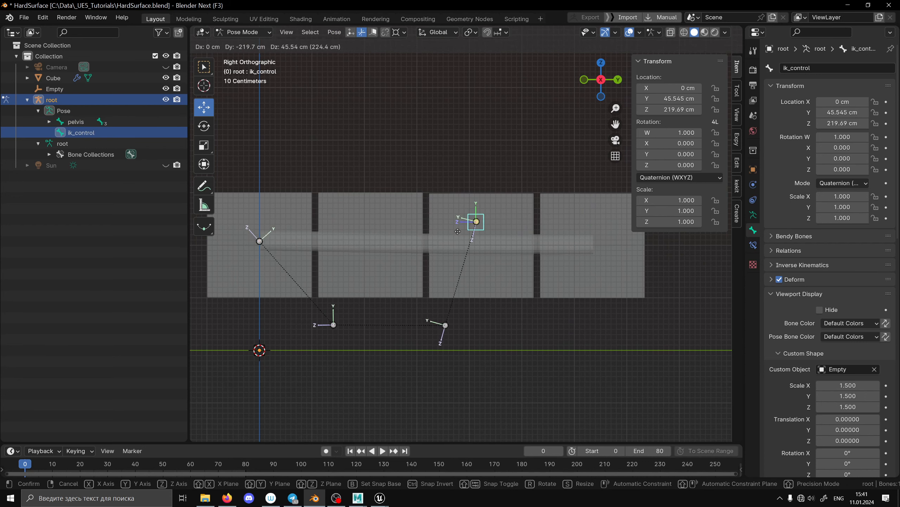
right_click(536, 297)
left_click(536, 297)
scroll(532, 284, "down", 2)
middle_click_drag(524, 263, 522, 278)
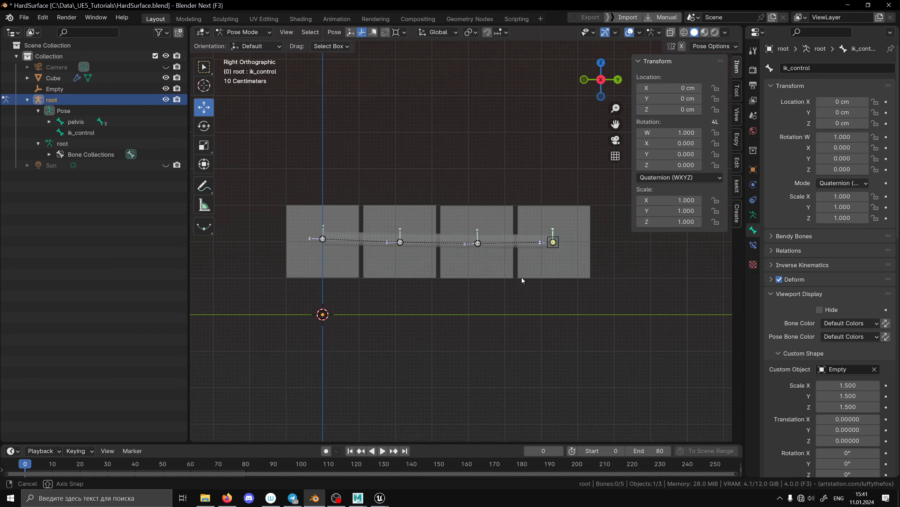
Step: In Object Mode, parent the Cube mesh to the root armature using Armature Deform With Topological Weights
left_click(240, 33)
left_click(239, 46)
middle_click_drag(427, 279, 477, 334)
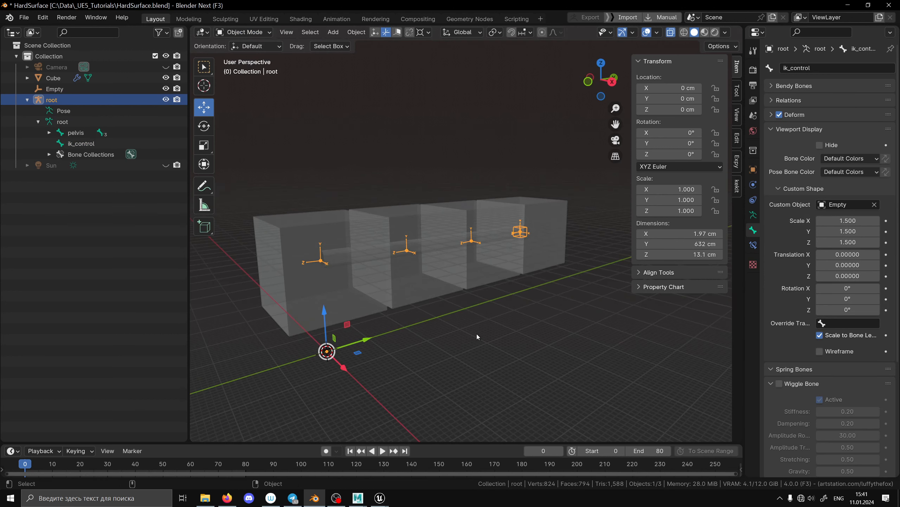
left_click(477, 334)
left_click(369, 302)
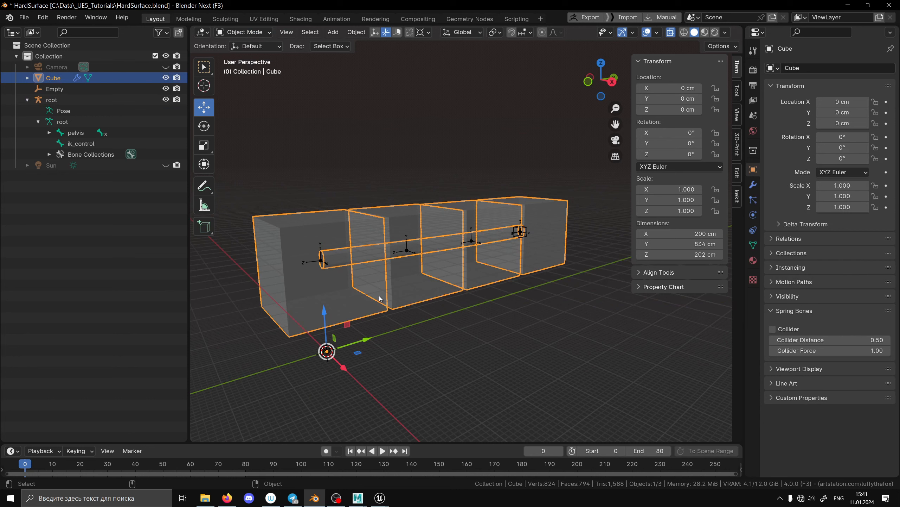
left_click(408, 252, "shift")
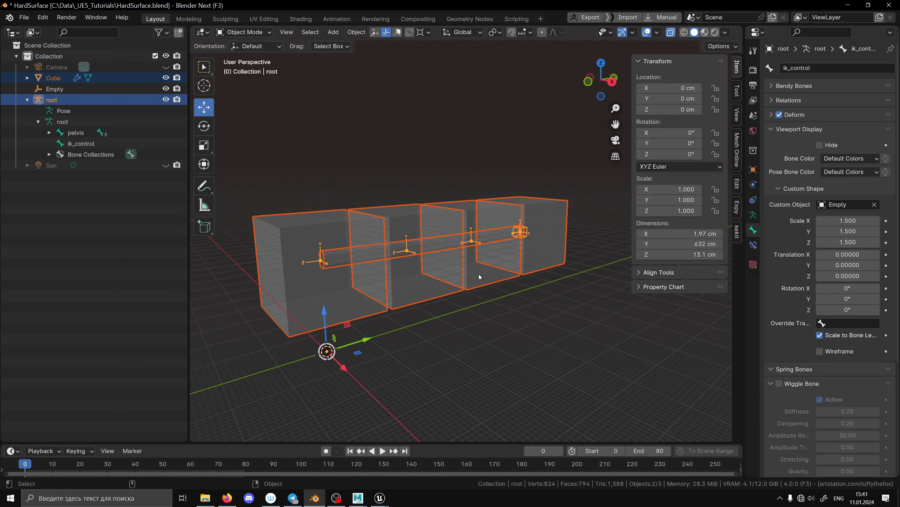
key("ctrl+p")
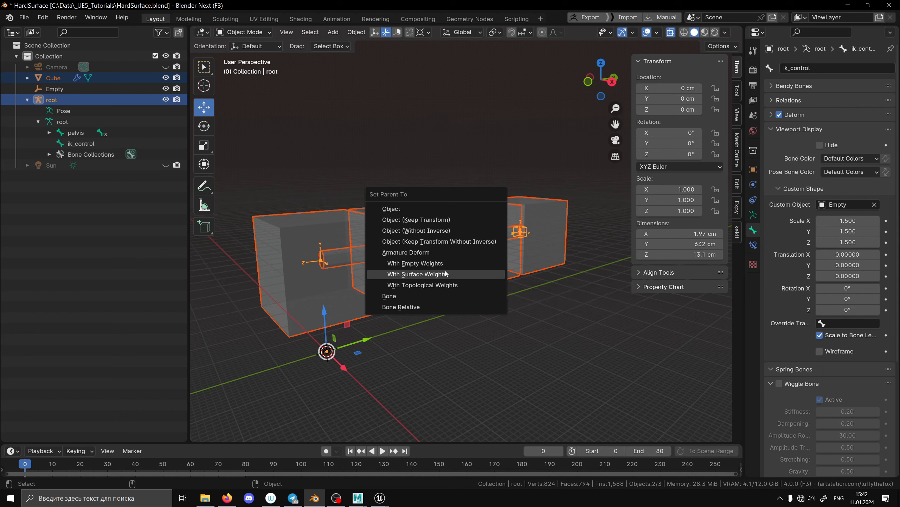
left_click(440, 288)
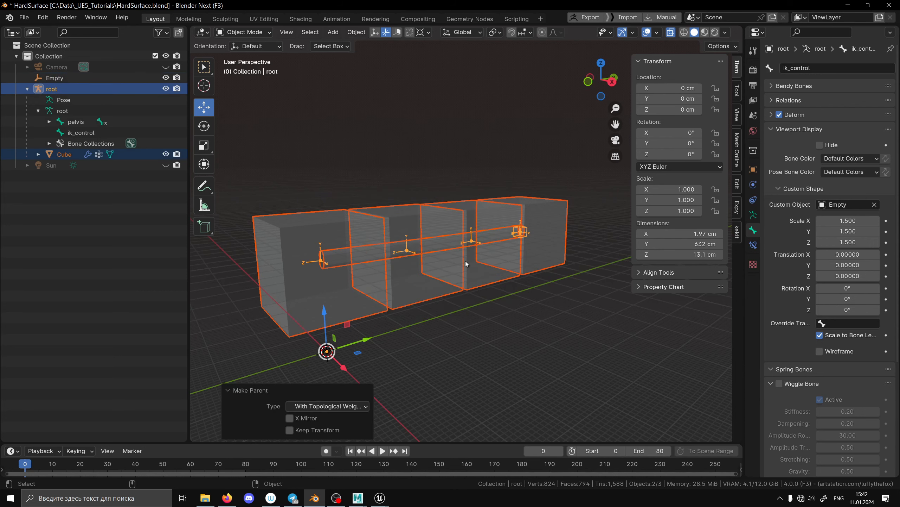
Step: In Pose Mode, test the topological skinning by moving ik_control in the right and perspective views, and revert the moves
key("KP_3")
left_click(244, 32)
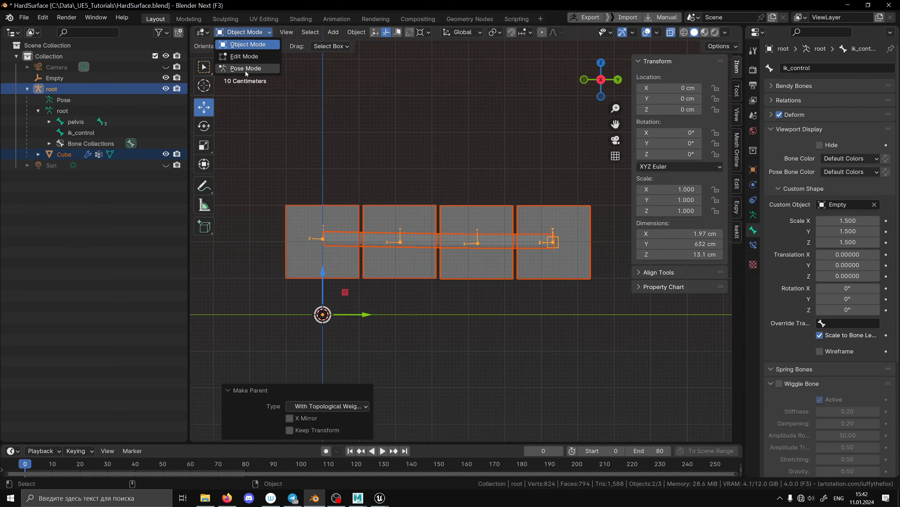
left_click(245, 70)
left_click(559, 248)
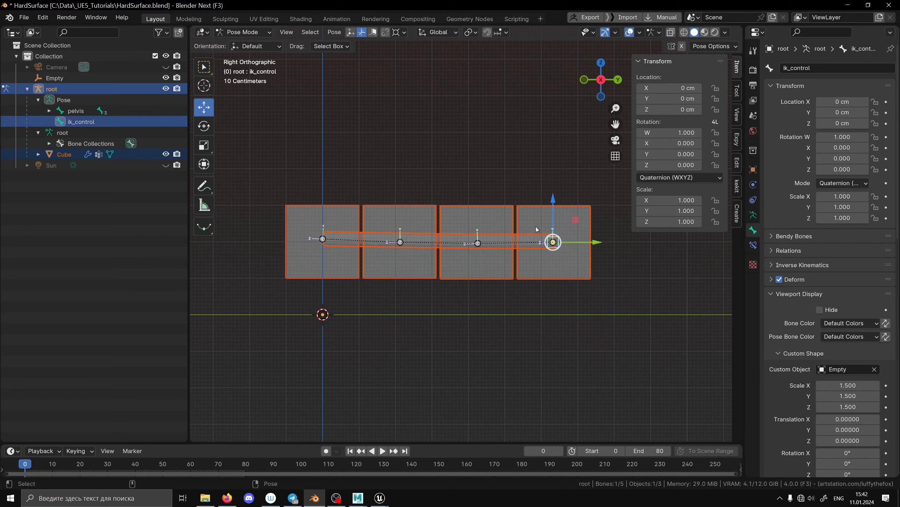
key("g")
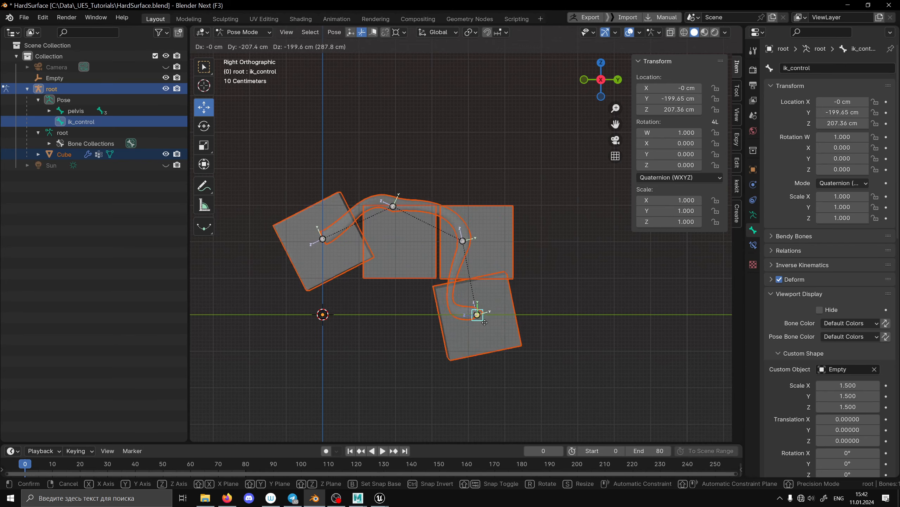
key("Escape")
middle_click_drag(452, 257, 471, 282)
key("g")
left_click(330, 283)
key("ctrl+z")
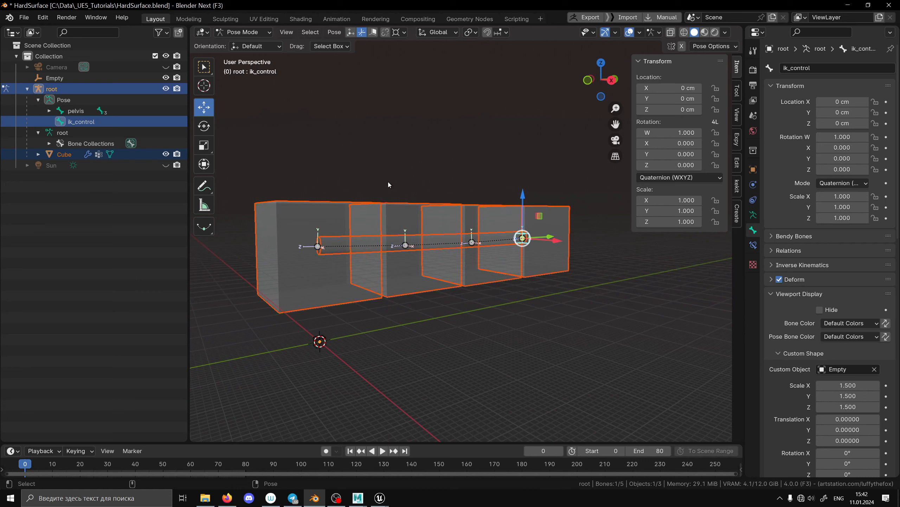
Step: Back in Object Mode, re-parent the Cube mesh to the root armature using Armature Deform With Surface Weights
left_click(253, 34)
left_click(250, 45)
left_click(563, 283)
left_click(543, 259)
left_click(529, 242, "shift")
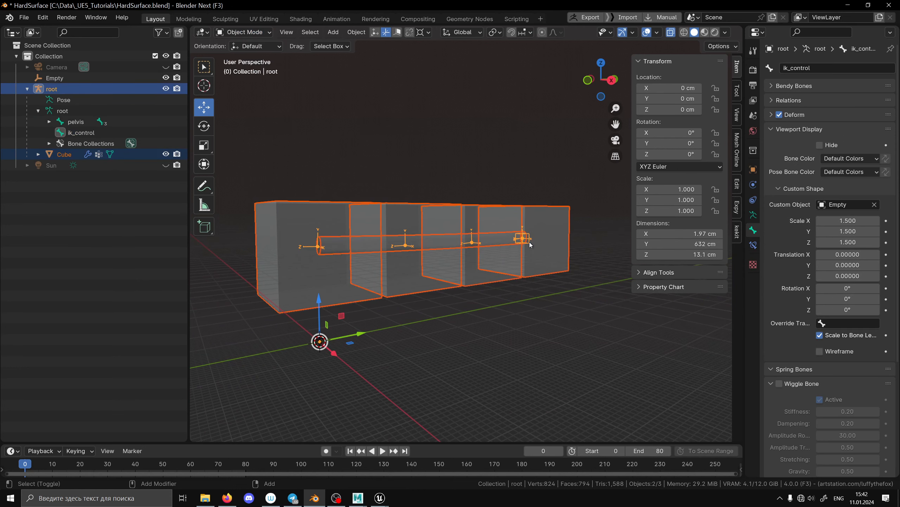
key("ctrl+p")
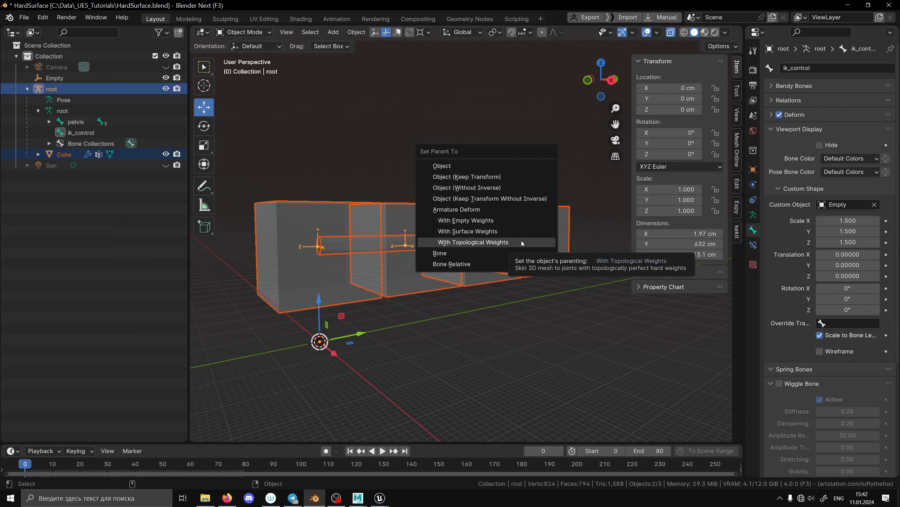
left_click(499, 232)
Step: Delete all of Cube's vertex groups, and parent the mesh to the root armature again With Surface Weights
left_click(603, 334)
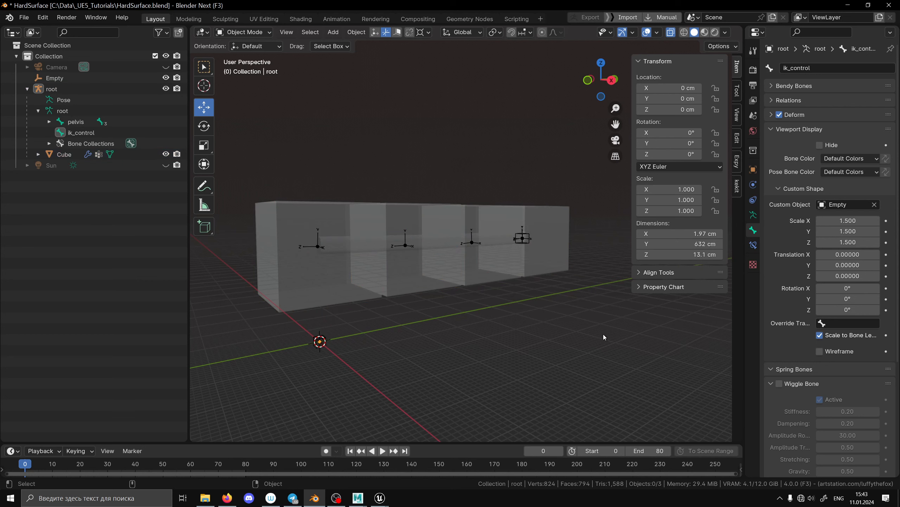
left_click(566, 266)
left_click(753, 245)
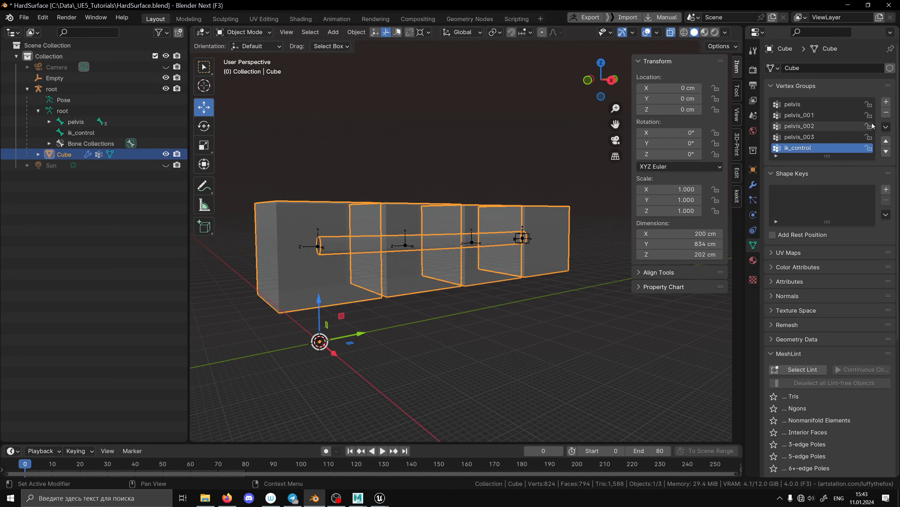
left_click(886, 127)
left_click(812, 239)
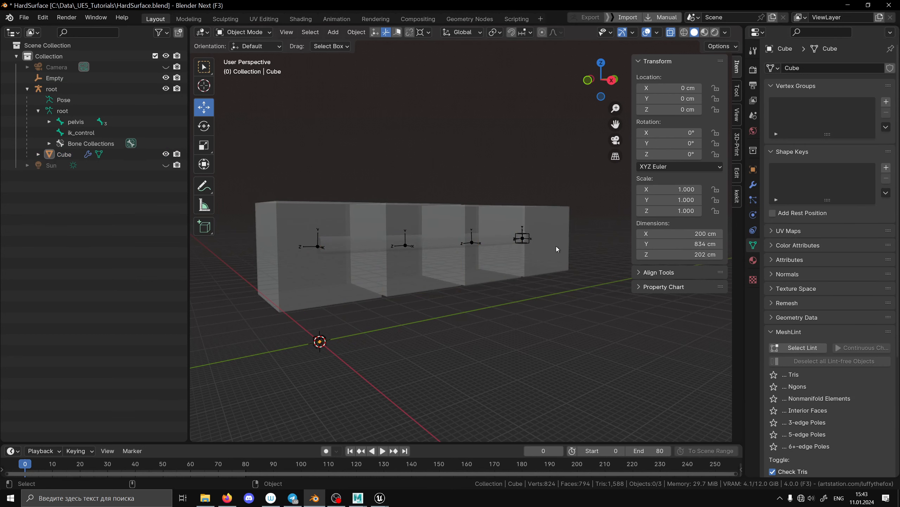
left_click(524, 244, "shift")
key("ctrl+p")
left_click(519, 233)
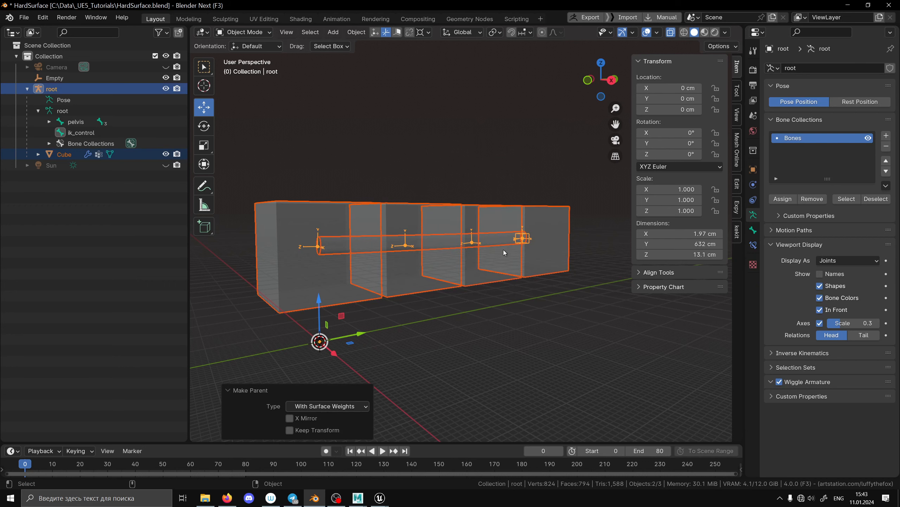
Step: In Pose Mode, test the surface-weight skinning by moving ik_control, and reset its location after the trials
key("KP_3")
left_click(244, 32)
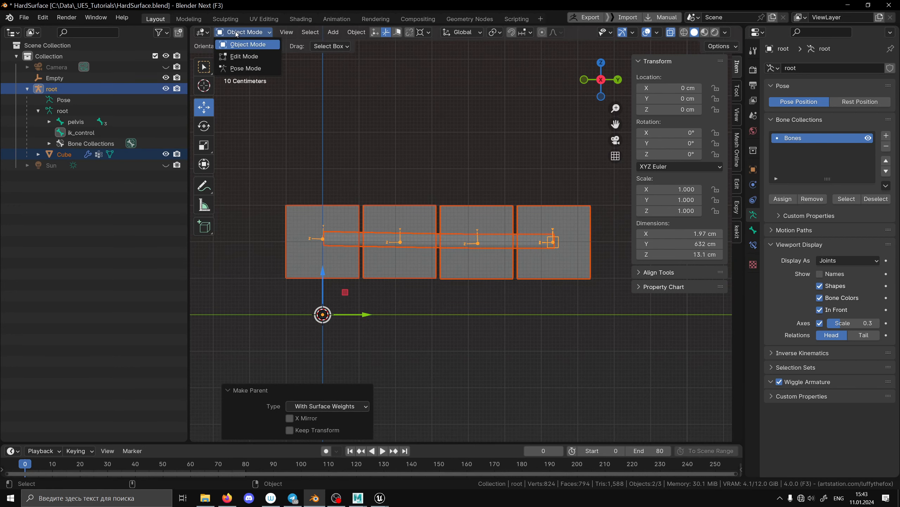
left_click(255, 69)
left_click_drag(559, 249, 533, 257)
key("alt+g")
middle_click_drag(496, 278, 539, 298)
key("g")
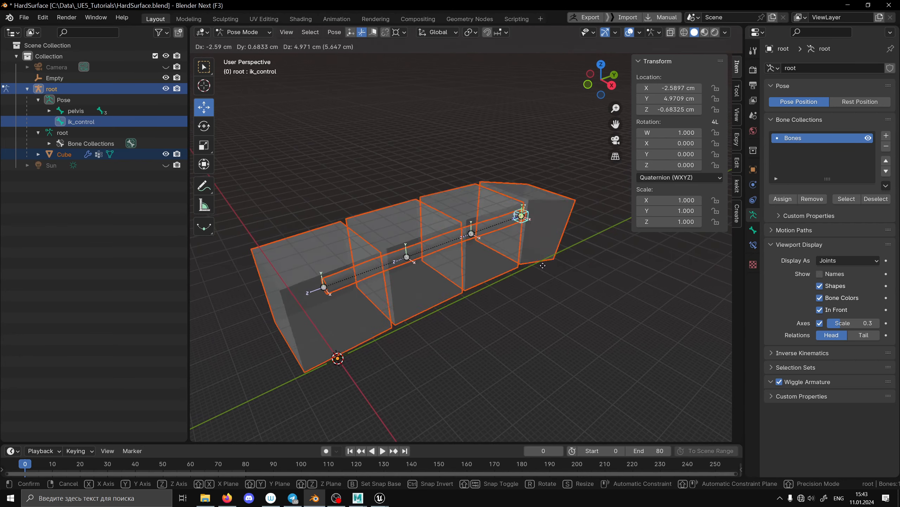
key("Escape")
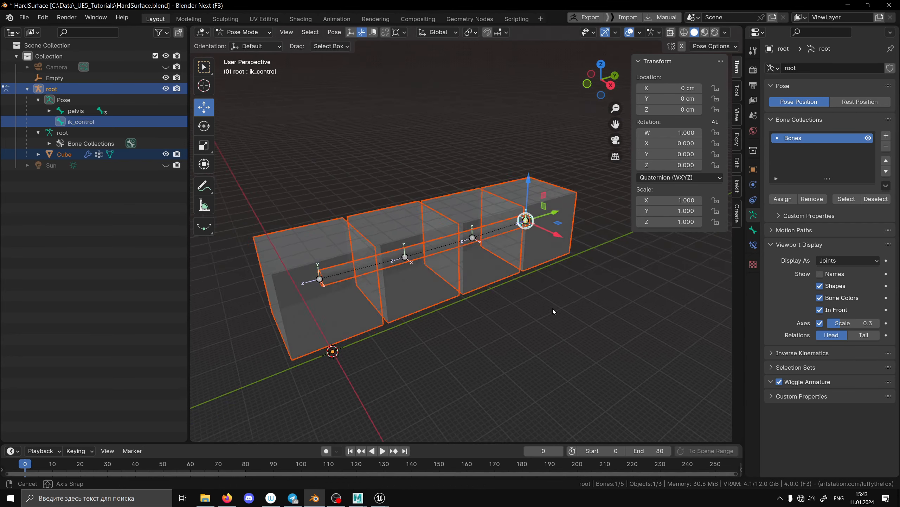
Step: Examine the skinned blocks and joint chain around ik_control from the right view and several perspective angles
key("KP_3")
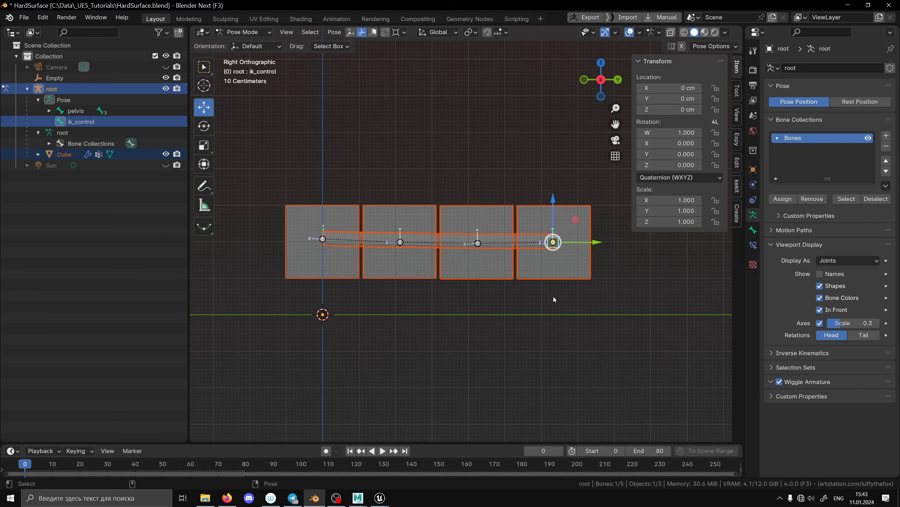
middle_click_drag(553, 296, 319, 242)
scroll(486, 290, "up", 4)
scroll(486, 291, "down", 5)
scroll(376, 240, "up", 2)
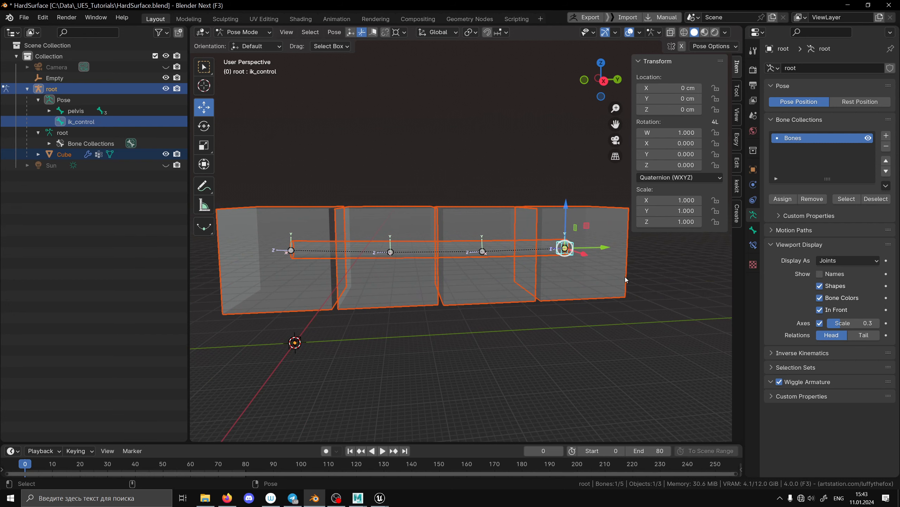
middle_click_drag(625, 280, 512, 289, "alt")
scroll(512, 289, "up", 4)
left_click_drag(464, 279, 496, 275, "alt")
scroll(496, 275, "down", 5)
scroll(491, 290, "up", 4)
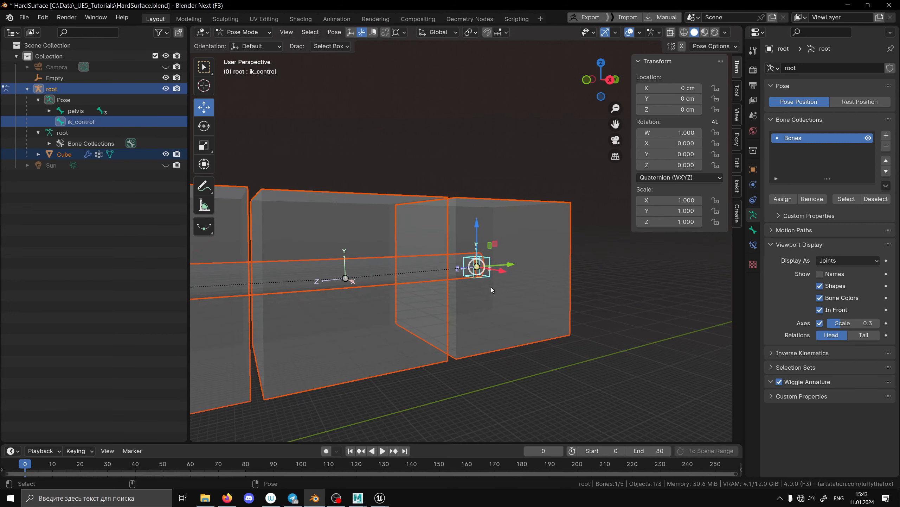
scroll(491, 287, "down", 4)
mouse_move(495, 285)
middle_mouse_down()
mouse_move(464, 293)
mouse_move(485, 286)
middle_mouse_up()
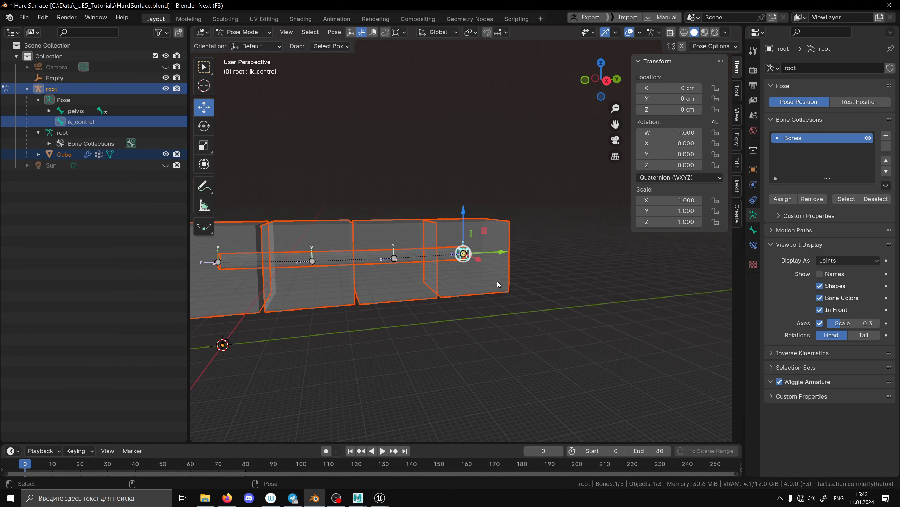
scroll(485, 272, "down", 2)
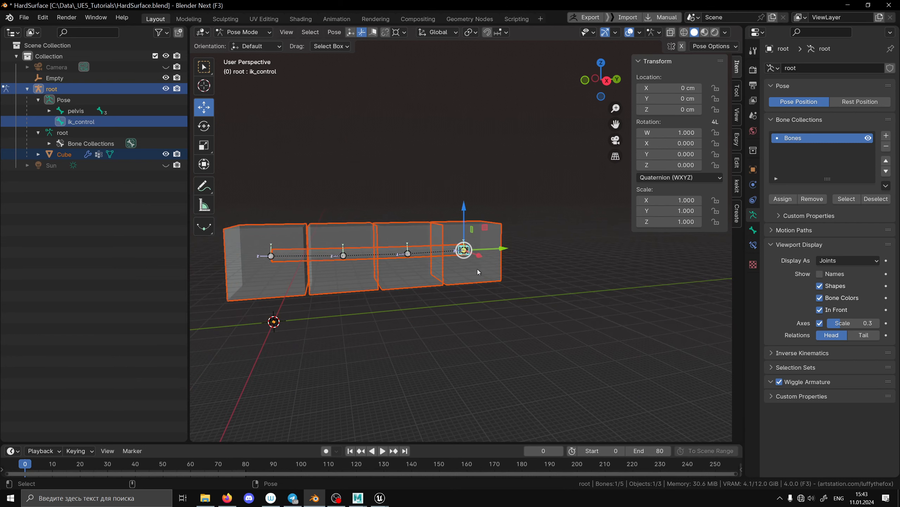
key("KP_3")
scroll(451, 264, "up", 4)
scroll(447, 271, "down", 2)
middle_click_drag(473, 263, 503, 278)
key("KP_3")
Step: Select the Cube mesh in Object Mode and examine its ik_control weights in Weight Paint mode
left_click(238, 33)
left_click(233, 44)
middle_click_drag(433, 203, 471, 217)
left_click(550, 252)
scroll(542, 263, "down", 3)
left_click(241, 32)
left_click(250, 82)
scroll(476, 304, "up", 2)
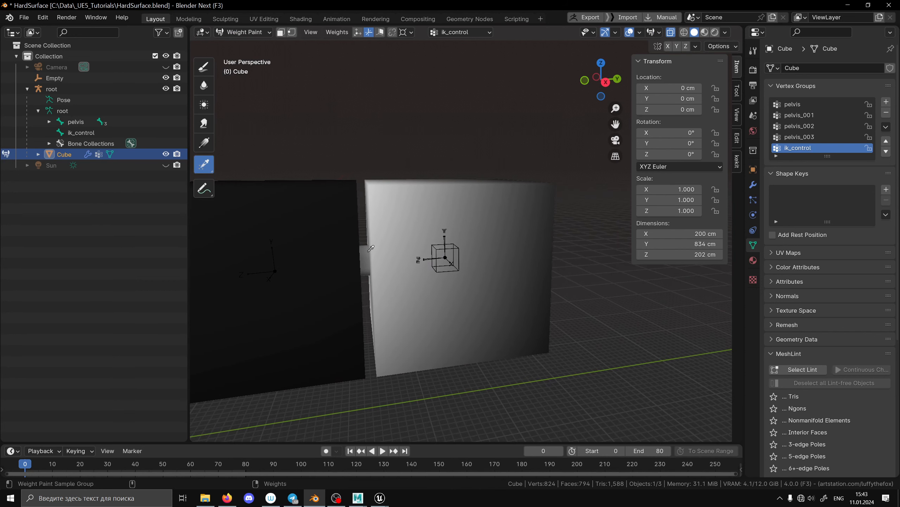
Step: In Edit Mode with face selection, select all linked faces of the end block around ik_control
left_click(241, 33)
left_click(236, 54)
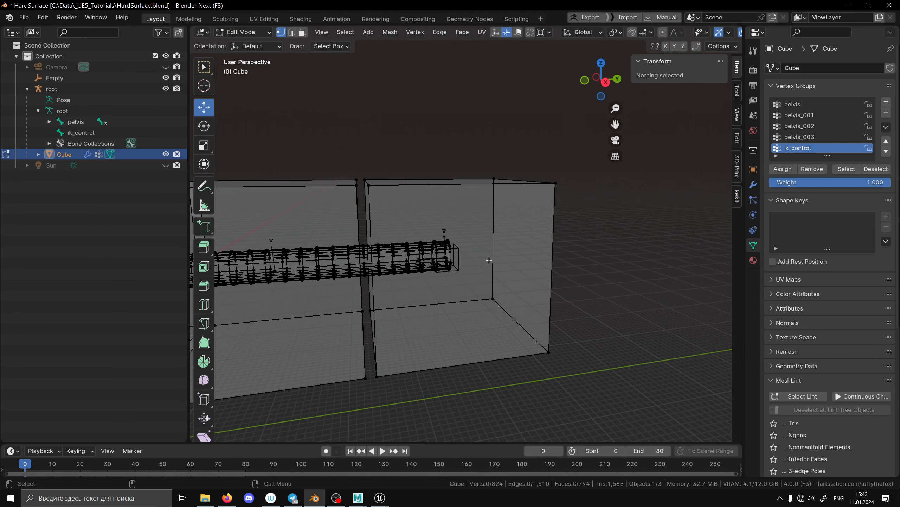
key("ctrl+l")
key("3")
middle_click_drag(462, 233, 454, 237)
left_click(455, 241)
key("ctrl+l")
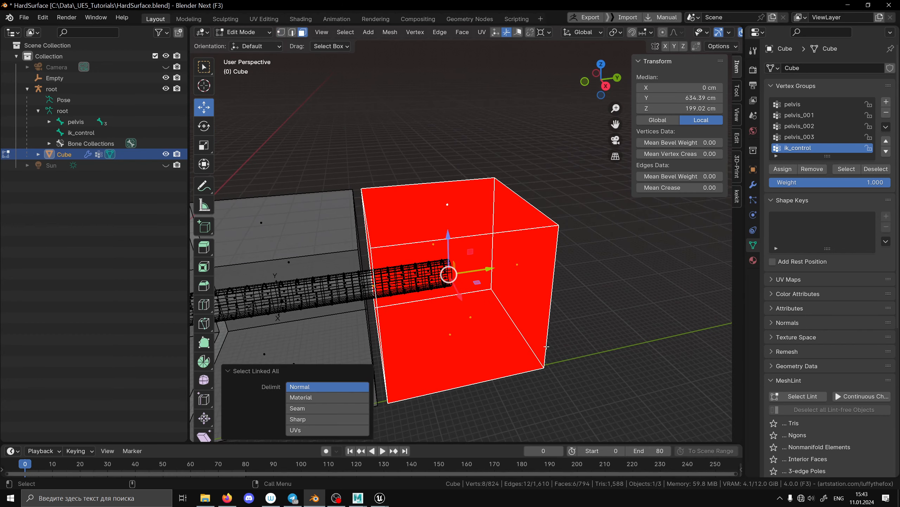
mouse_move(546, 346)
middle_mouse_down()
mouse_move(531, 319)
mouse_move(550, 330)
middle_mouse_up()
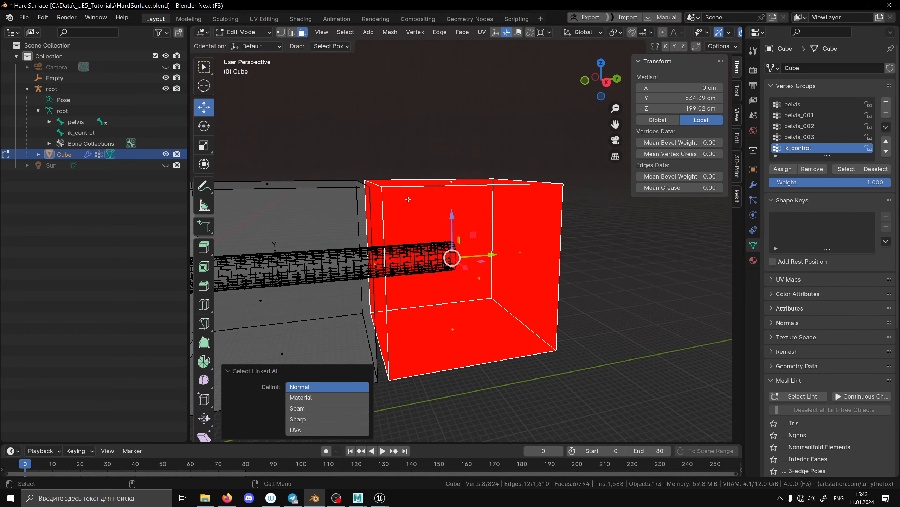
Step: Switch the Cube to Weight Paint mode and compare the ik_control, pelvis_002 and pelvis_003 weights on the end block
left_click(241, 33)
left_click(249, 88)
right_click(496, 247)
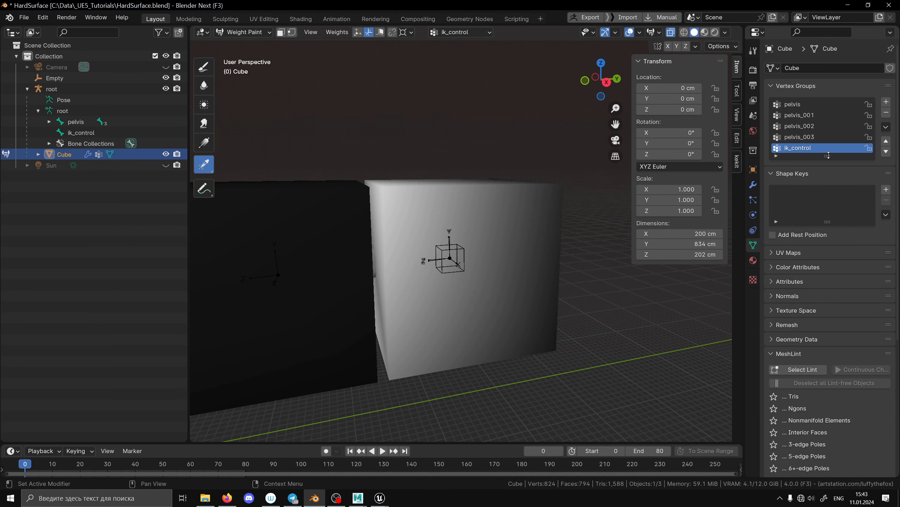
left_click_drag(828, 155, 828, 198)
left_click(807, 137)
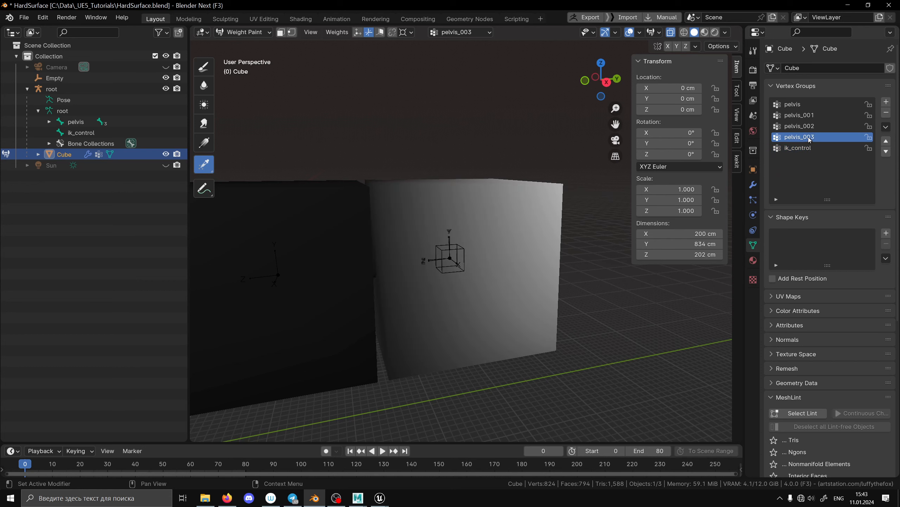
left_click(822, 126)
left_click(816, 138)
Step: Check the weight brush settings and examine the ik_control weights across the neighbouring blocks
right_click(323, 273)
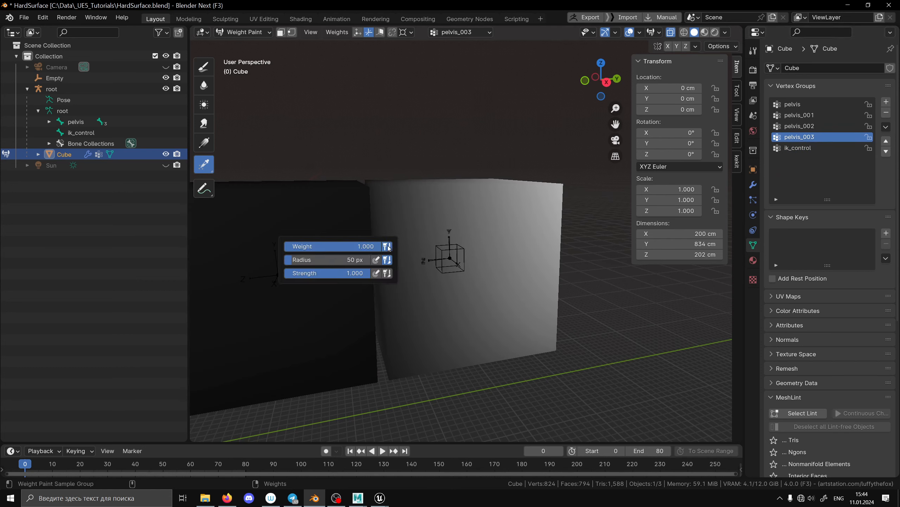
left_click(527, 236)
scroll(512, 250, "down", 4)
scroll(513, 250, "up", 1)
left_click(510, 253)
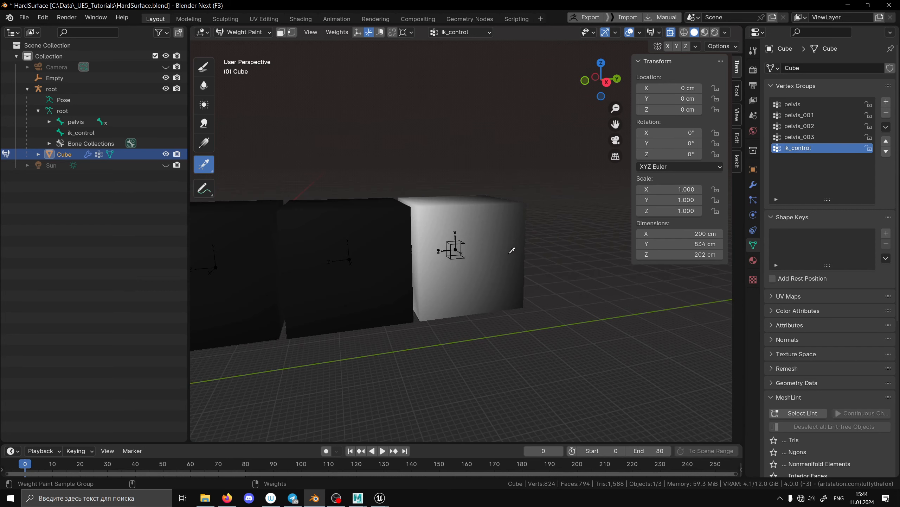
left_click_drag(510, 253, 493, 267, "alt")
Step: With face selection masking enabled, fill the end block's selected faces with weight 1.000 in the pelvis_003 group
left_click(812, 137)
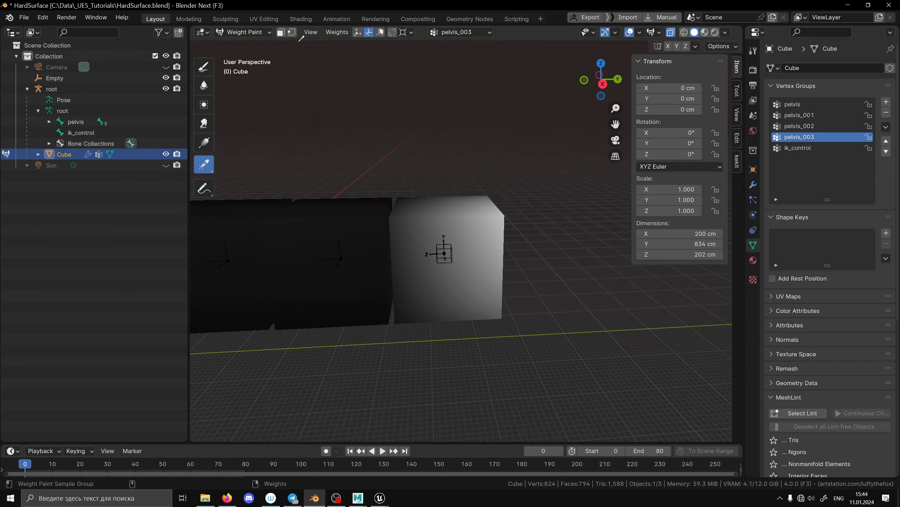
left_click(282, 33)
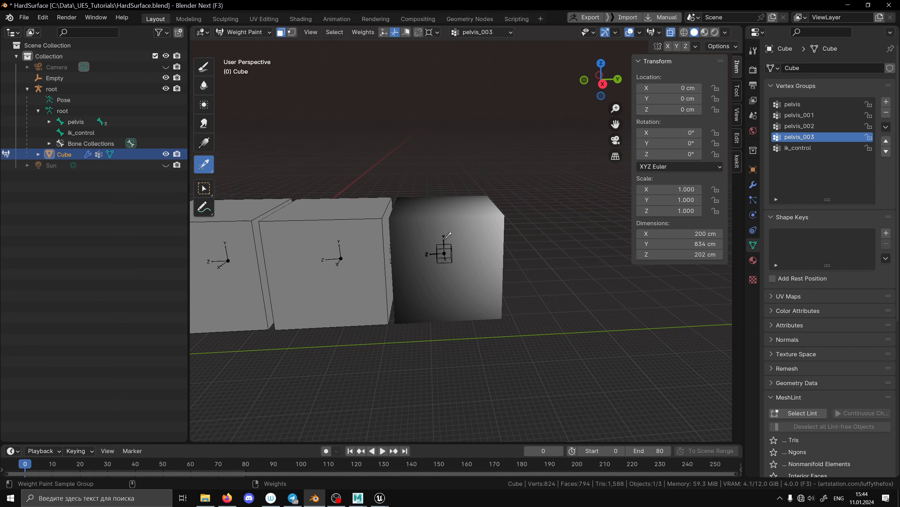
key("ctrl+x")
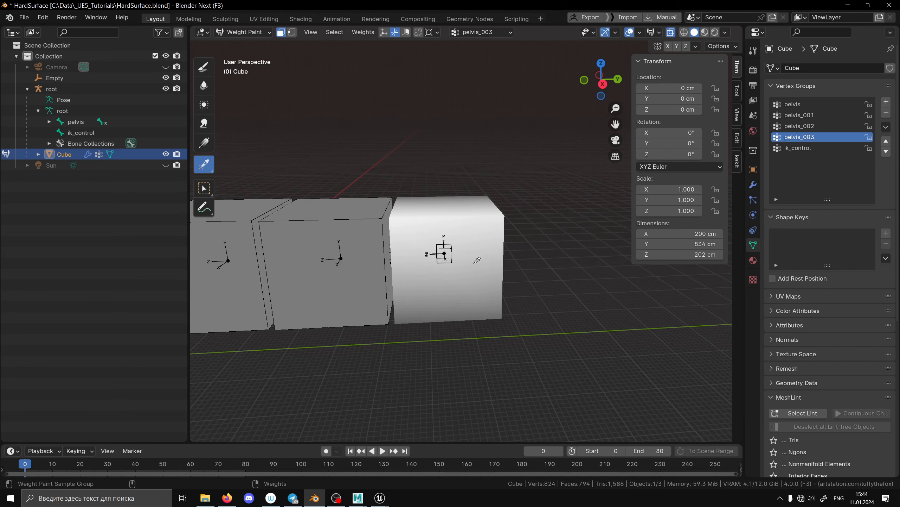
scroll(477, 261, "down", 5)
left_click(363, 32)
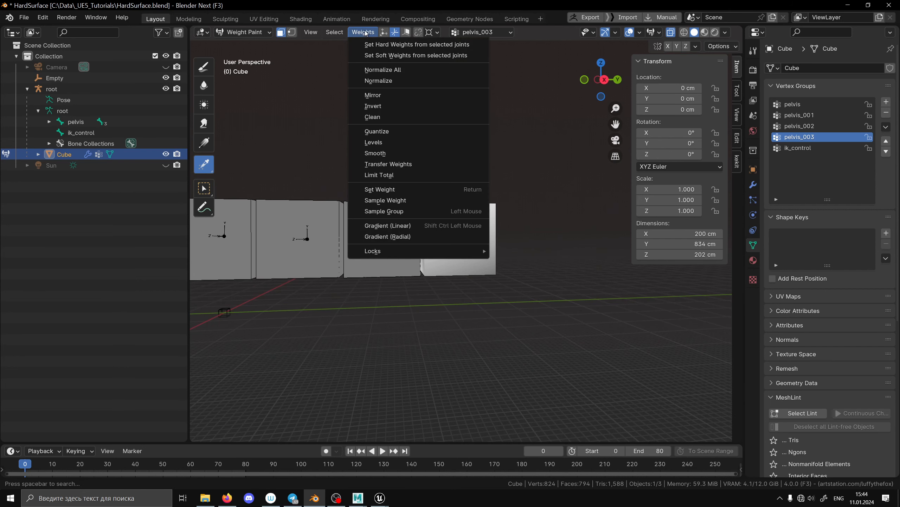
left_click(401, 191)
Step: Check the Cube in Object Mode, then normalize all its Deform Pose Bones weights in Weight Paint with vertex selection masking and Lock Active
left_click(243, 32)
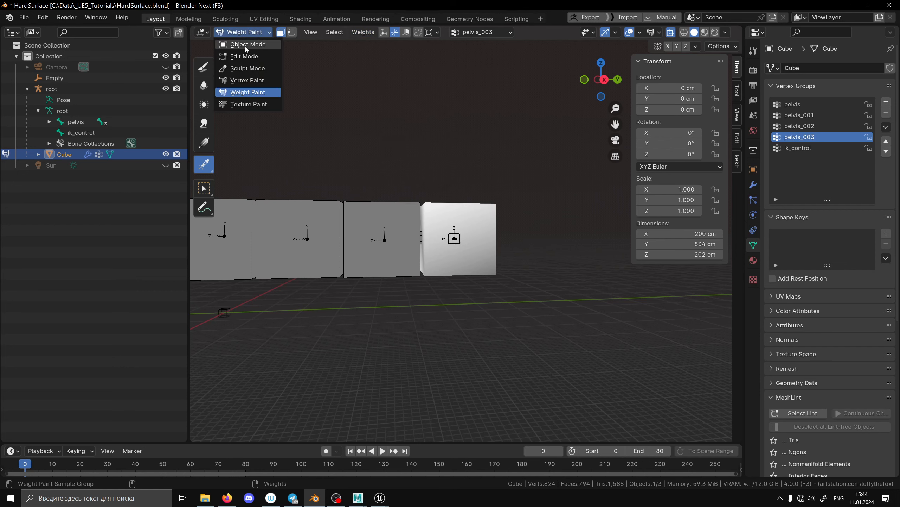
left_click(241, 44)
left_click(527, 271)
left_click(483, 275)
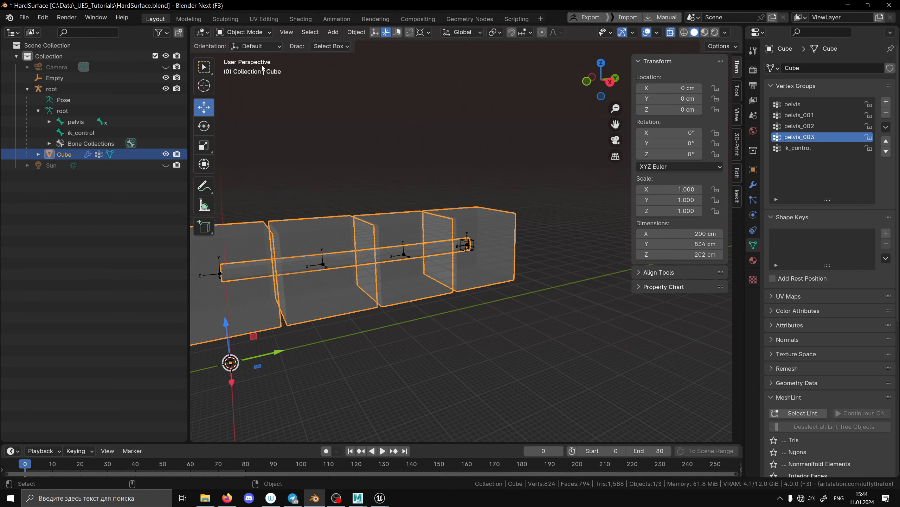
left_click(253, 34)
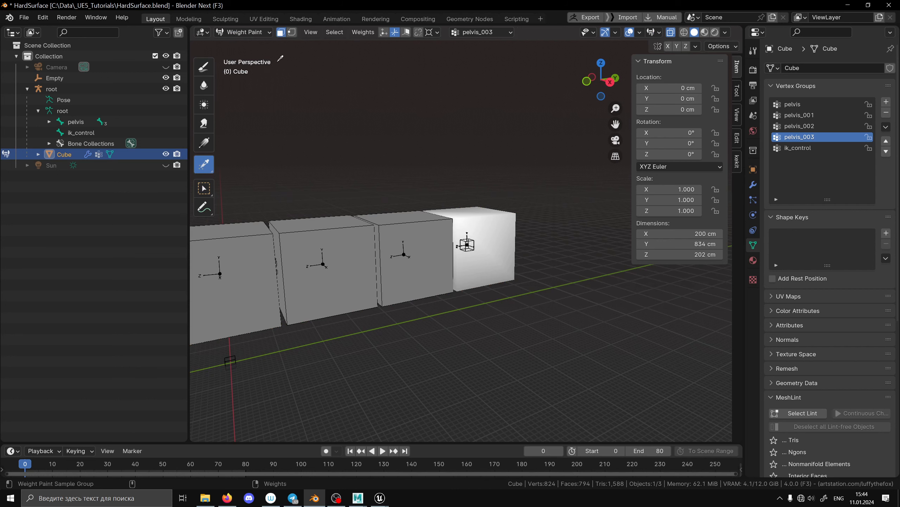
left_click(259, 93)
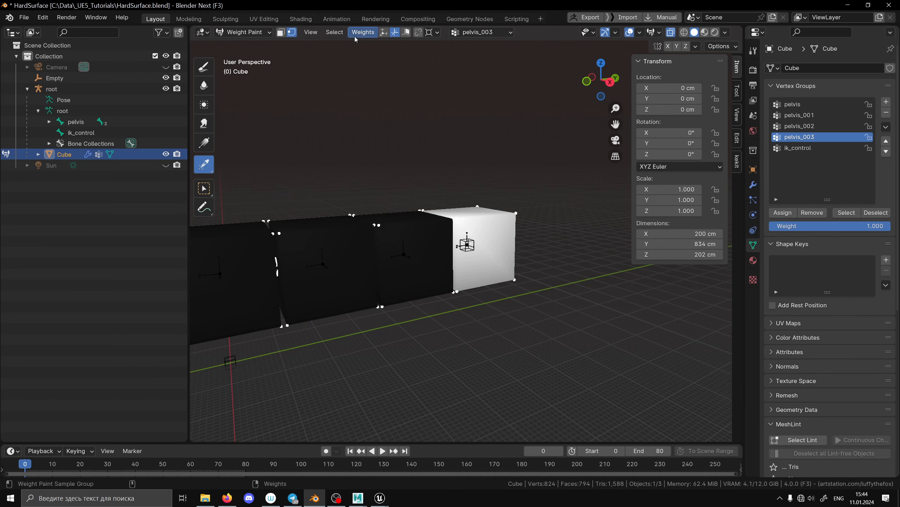
left_click(362, 33)
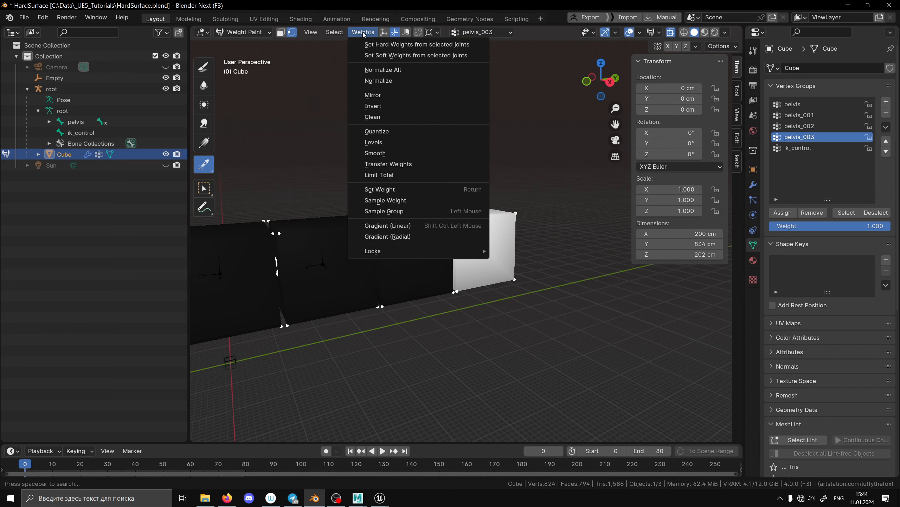
left_click(392, 71)
left_click(363, 34)
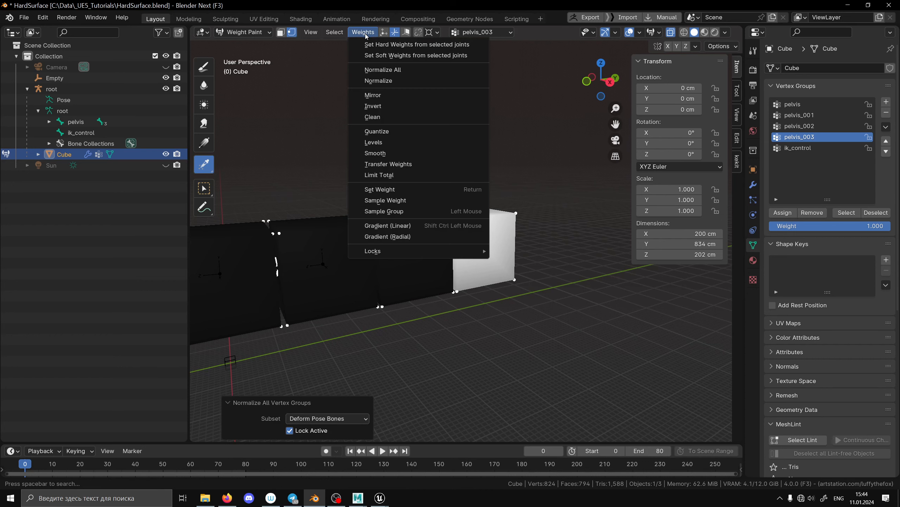
left_click(327, 418)
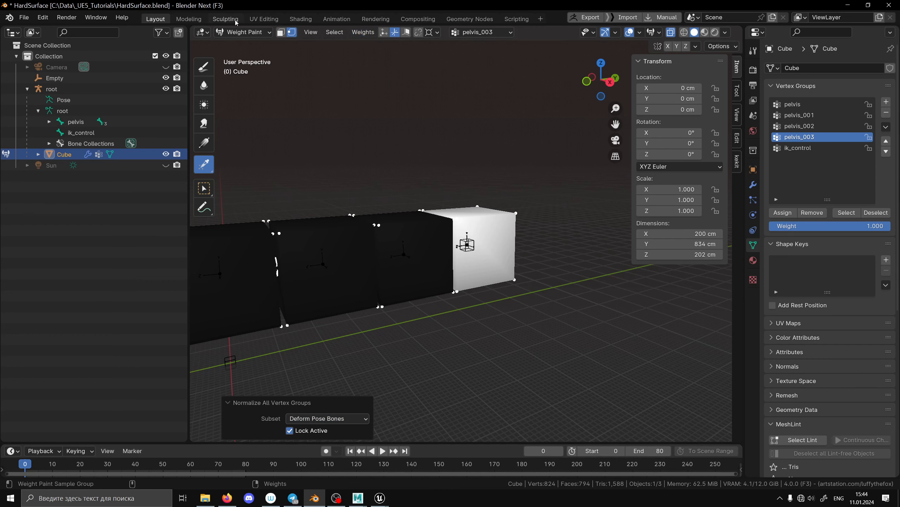
Step: Return to Object Mode, select the root armature in the right view, and put it in Pose Mode
left_click(237, 33)
left_click(246, 44)
key("KP_3")
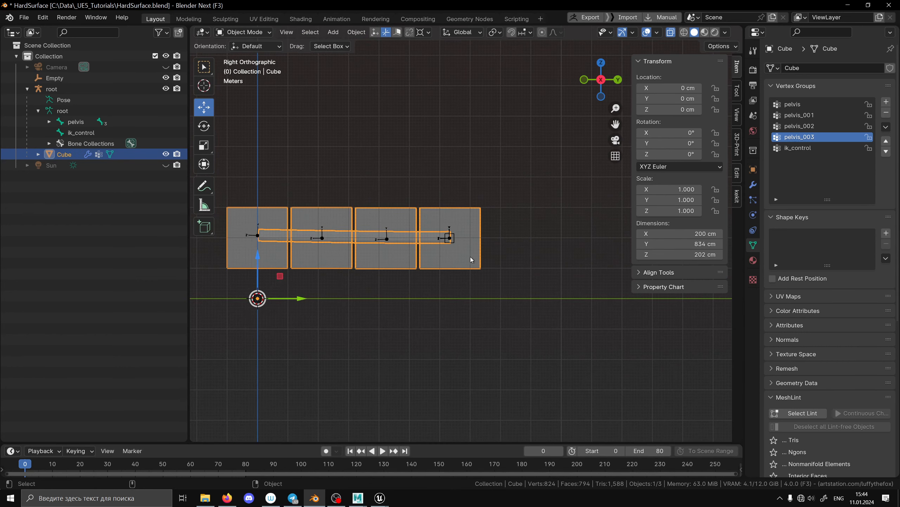
left_click(449, 238)
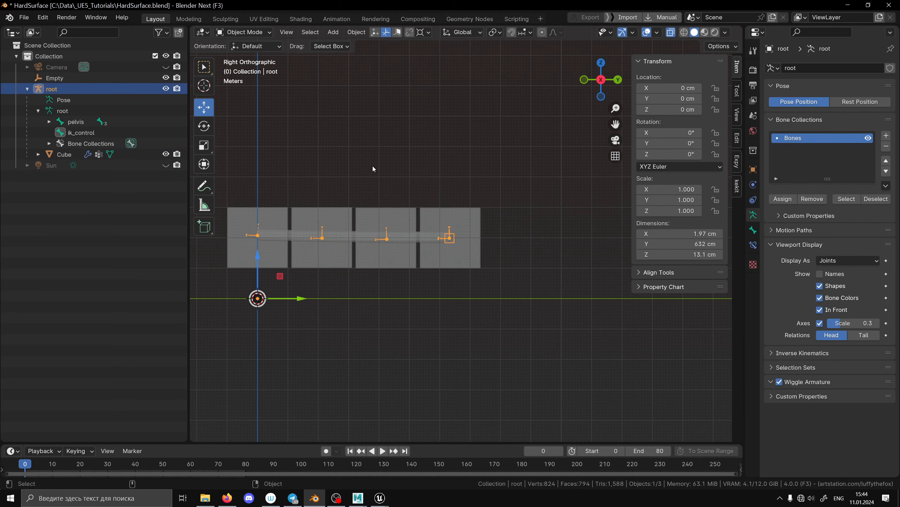
left_click(243, 32)
left_click(243, 69)
Step: Test the block deformation by moving ik_control and pelvis_002, and clear ik_control's location
left_click(450, 238)
key("g")
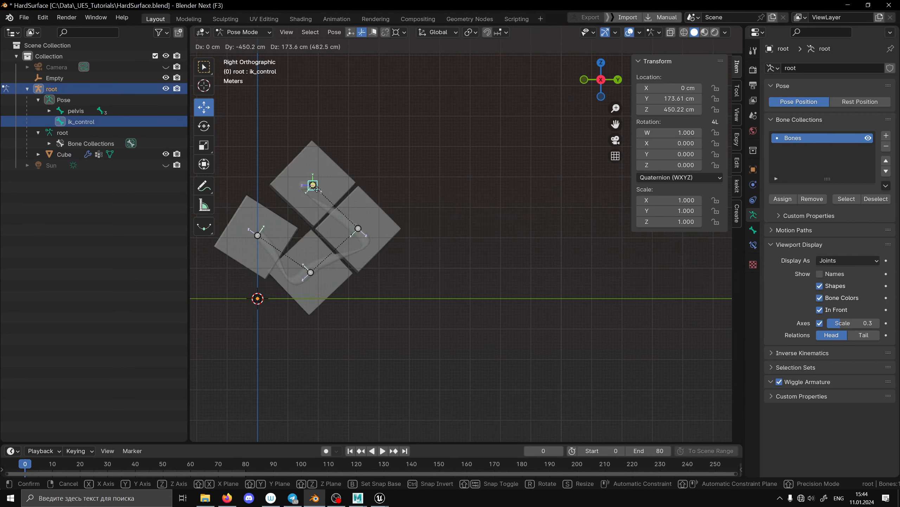
left_click(368, 188)
key("g")
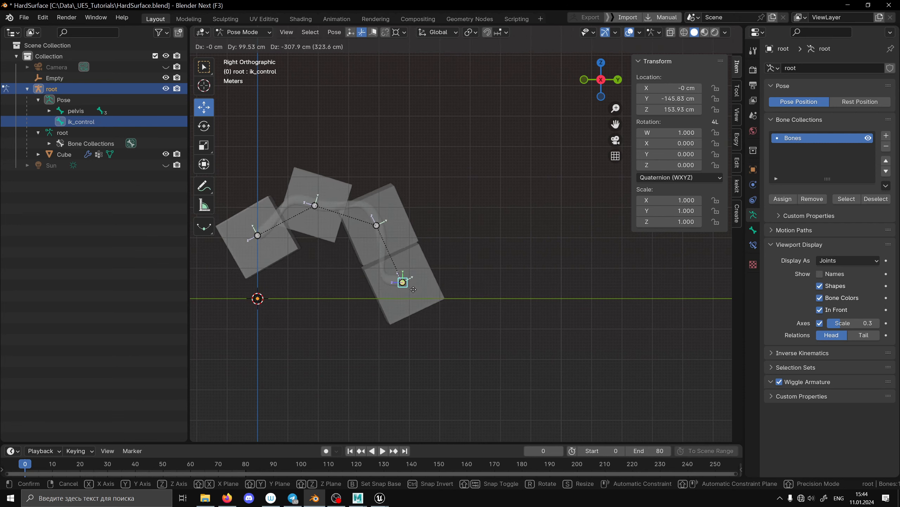
key("Escape")
left_click(372, 252)
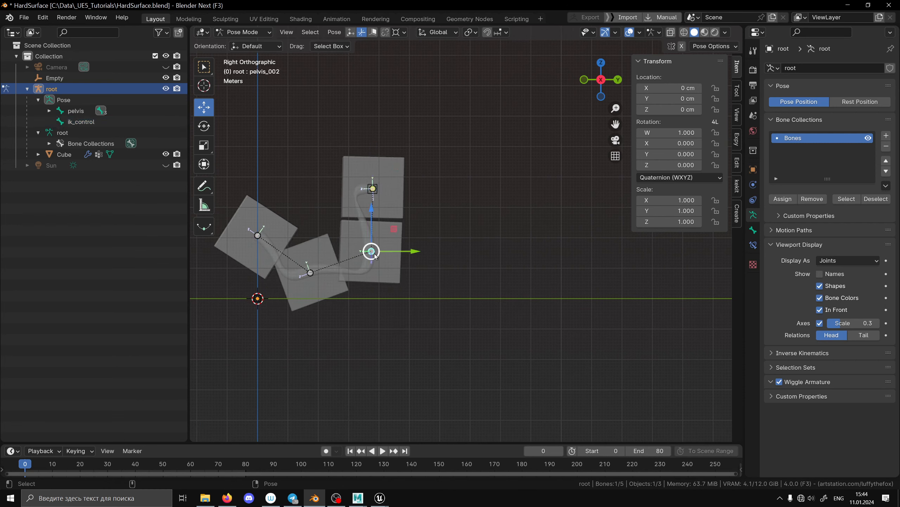
key("g")
key("Escape")
left_click(410, 204)
key("alt+g")
Step: Test how the end block follows a rotation of ik_control, and clear the rotation
key("r")
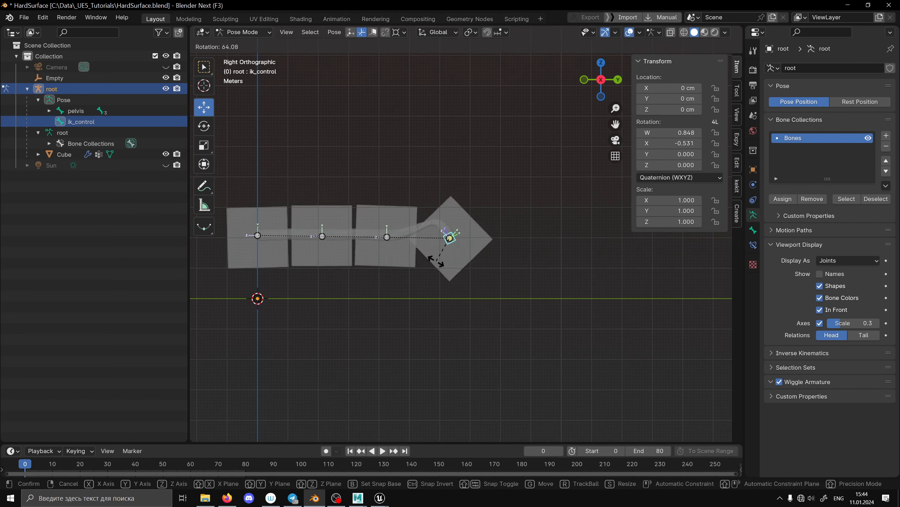
left_click(438, 263)
key("alt+r")
left_click(502, 286)
left_click_drag(429, 274, 473, 281, "alt")
key("KP_3")
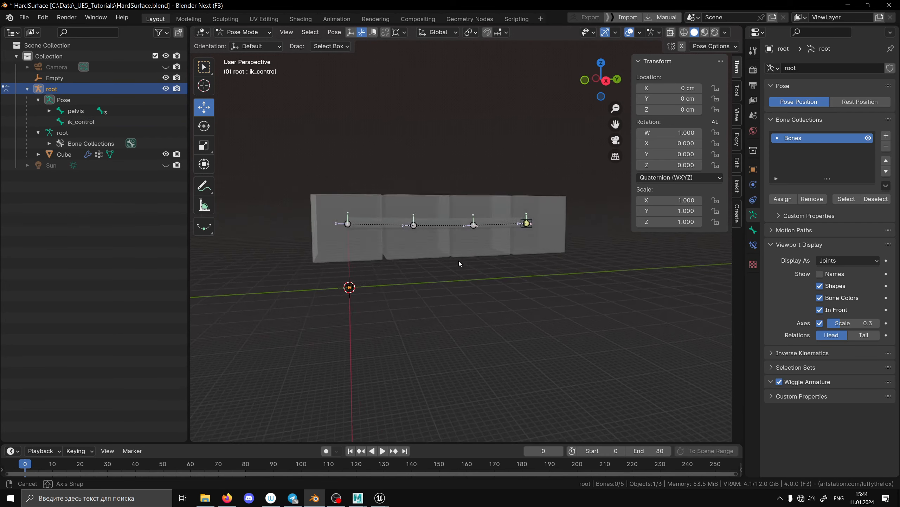
scroll(413, 218, "up", 2)
Step: Switch to Object Mode and examine the skinned blocks and their joint chain in perspective
left_click(243, 32)
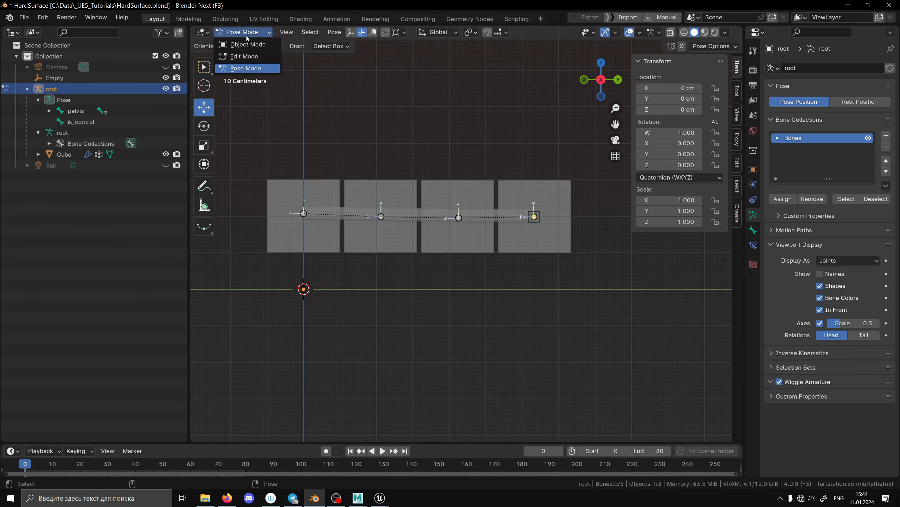
left_click(244, 43)
left_click(576, 176)
left_click_drag(514, 202, 526, 223, "alt")
scroll(526, 223, "down", 2)
scroll(526, 226, "up", 2)
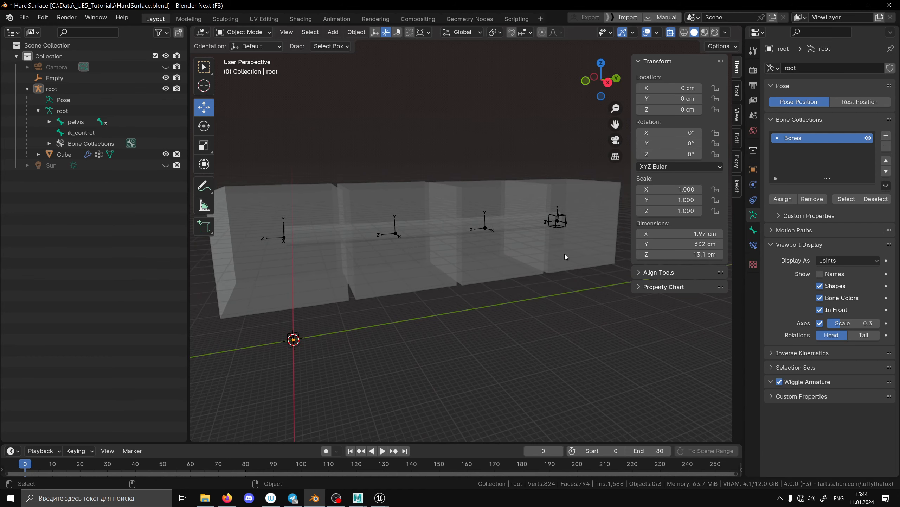
left_click(568, 262)
left_click(583, 288)
scroll(521, 258, "up", 1)
scroll(522, 259, "down", 1)
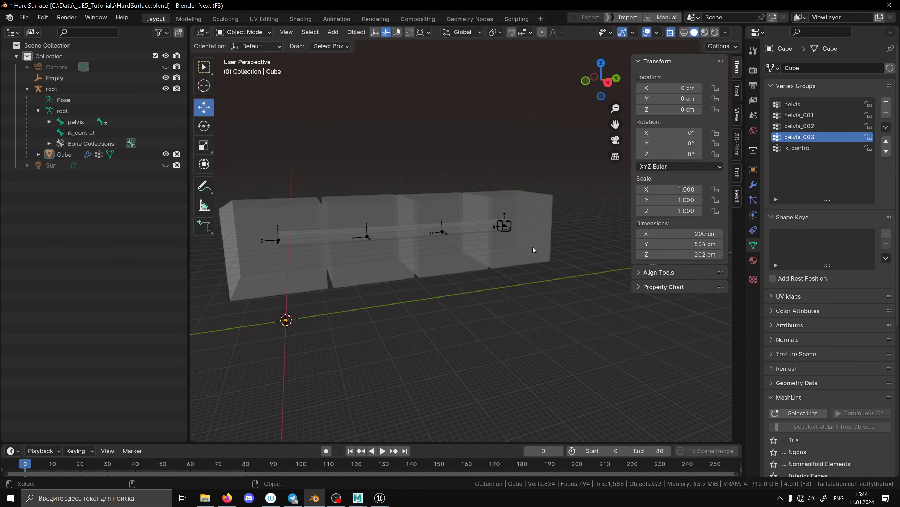
Step: Select ik_control in Pose Mode from the right view and insert a Location, Rotation & Scale keyframe at frame 0
left_click(505, 231)
left_click(508, 233)
left_click(244, 32)
left_click(240, 76)
left_click(506, 230)
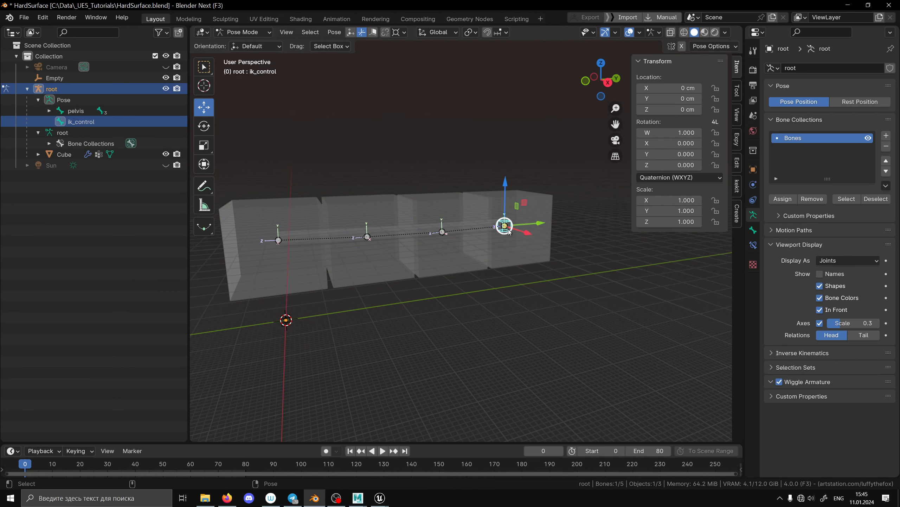
key("KP_3")
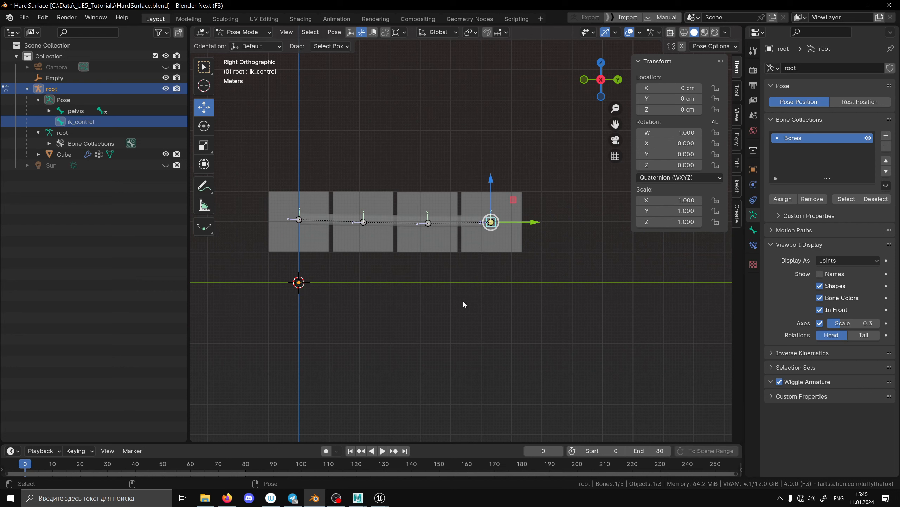
key("i")
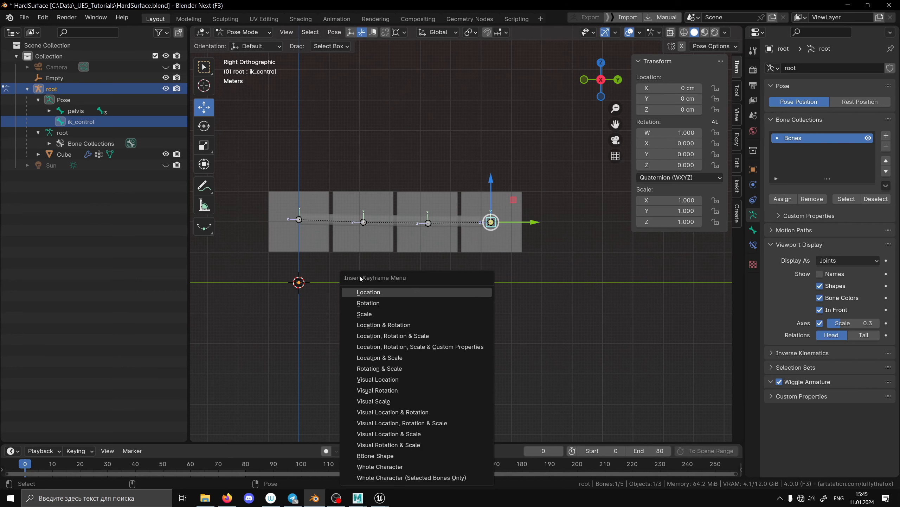
left_click(400, 337)
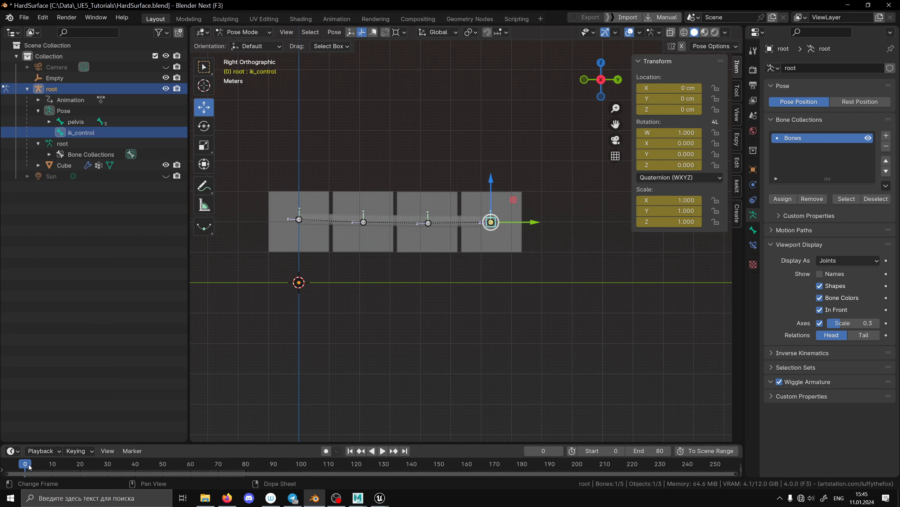
Step: At frame 30, move ik_control about -328.69 cm along global Y and insert a Location, Rotation & Scale keyframe
left_click_drag(25, 467, 108, 467)
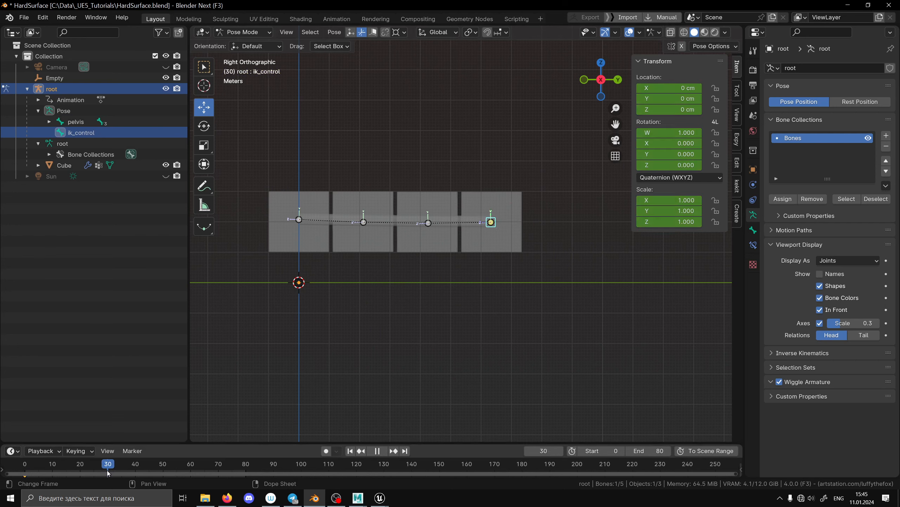
left_click_drag(530, 222, 431, 222)
key("i")
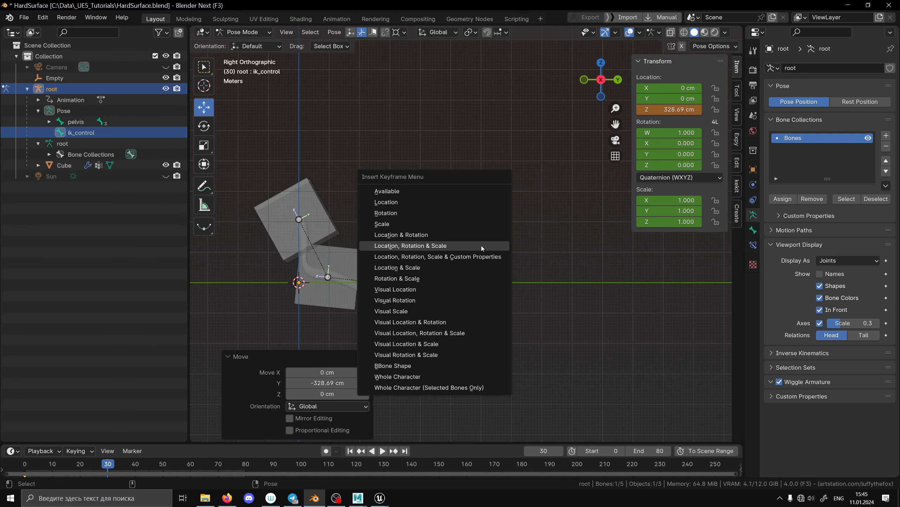
left_click(481, 245)
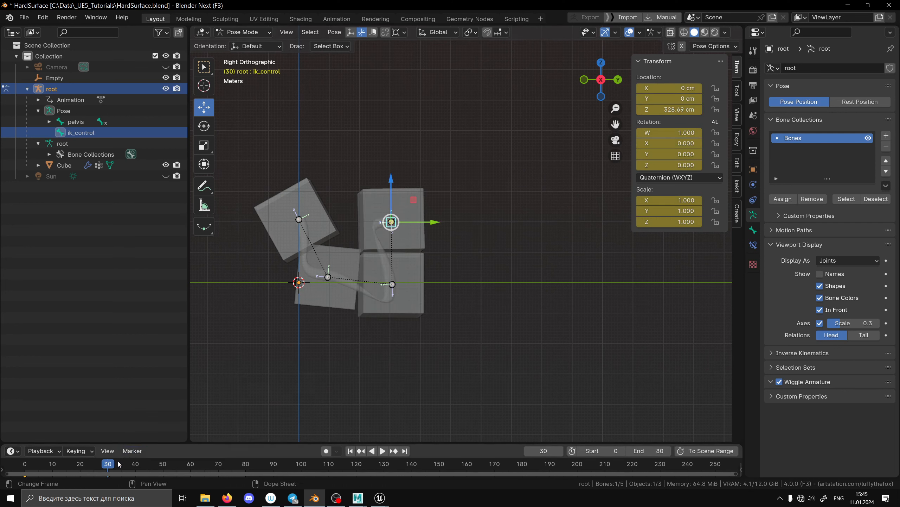
Step: Enlarge the timeline, copy ik_control's frame 0 keyframe, and paste it at frame 60
left_click_drag(143, 444, 148, 430)
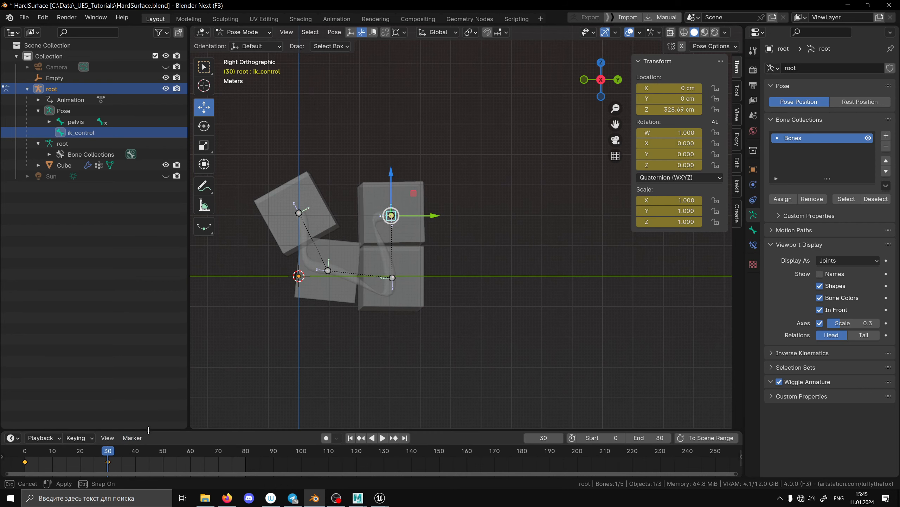
right_click(22, 463)
left_click(25, 347)
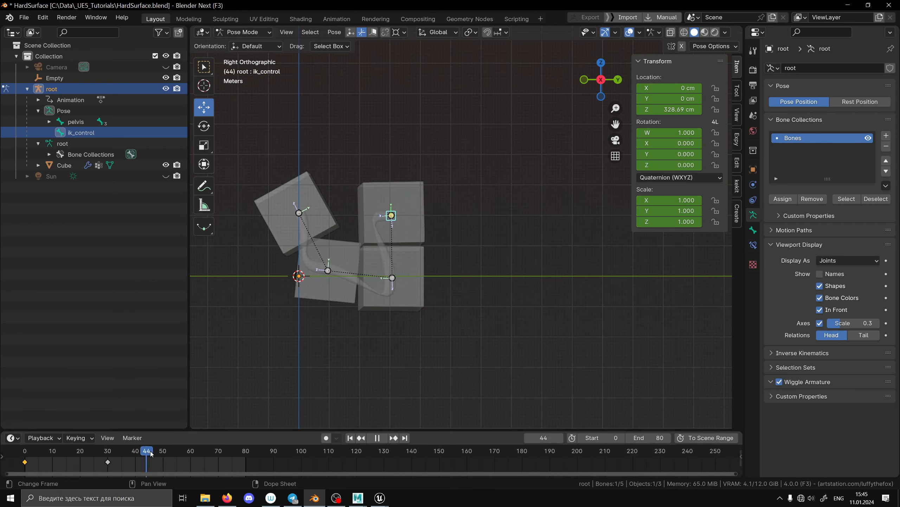
right_click(191, 456)
left_click(175, 358)
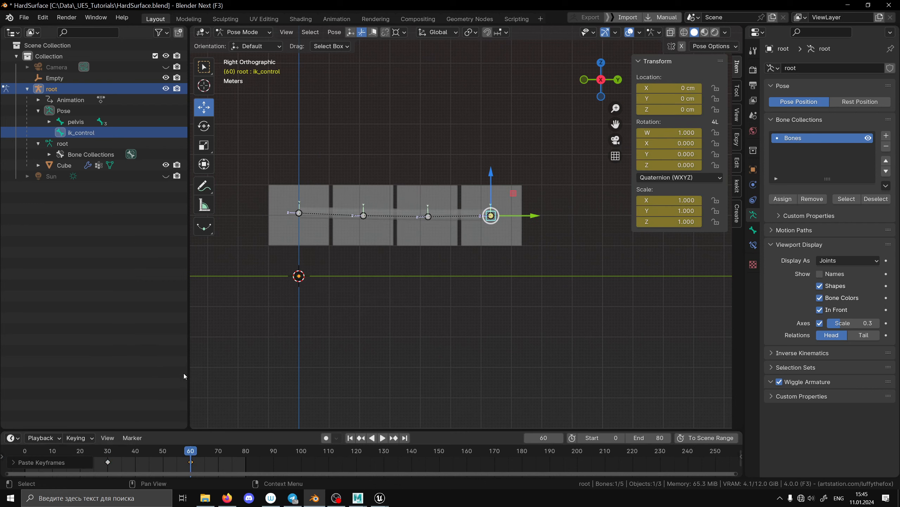
Step: Set the playback range to frames 0–60 and play the ik_control animation, finishing back at frame 0
left_click(705, 437)
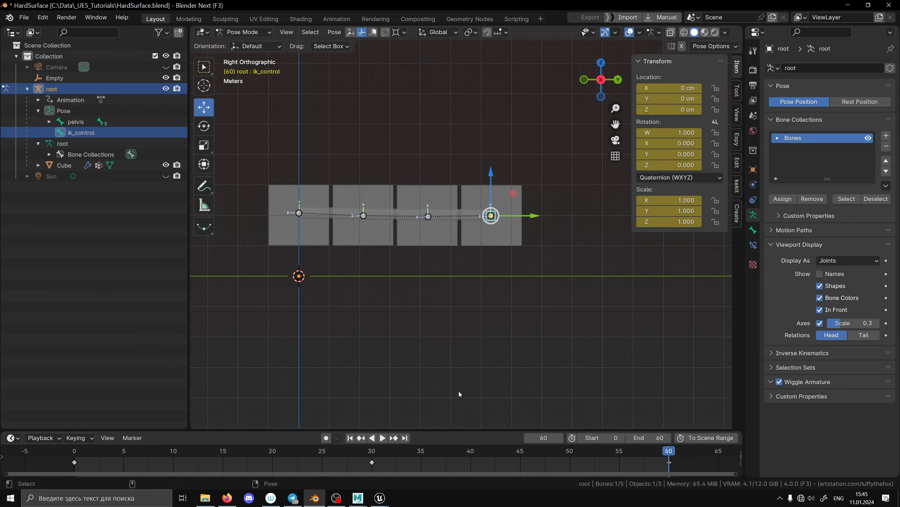
left_click_drag(662, 452, 73, 423)
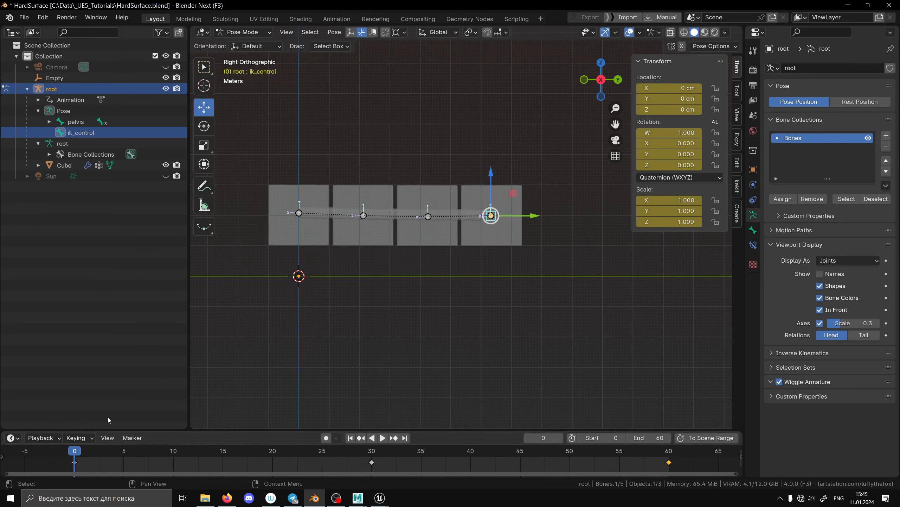
left_click(386, 439)
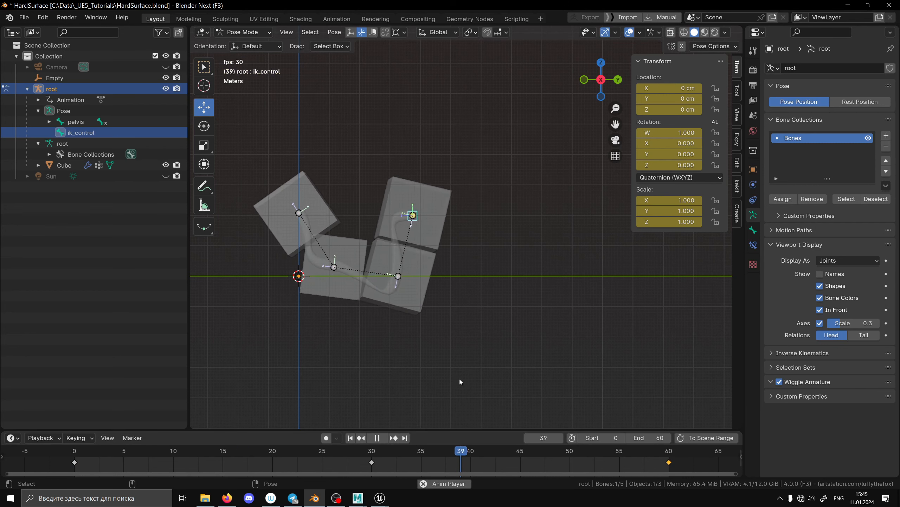
left_click(379, 437)
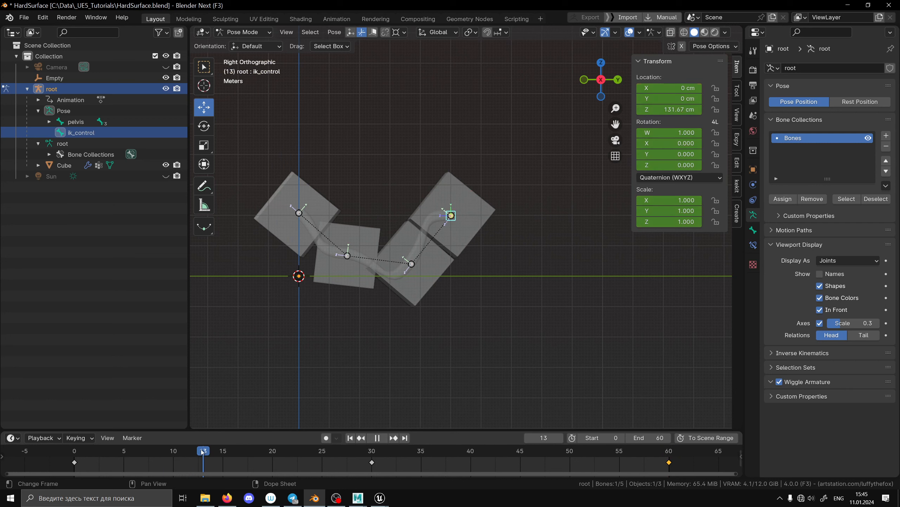
left_click_drag(201, 449, 72, 442)
Step: Set ik_control's keyframes to the Automatic handle type and Bezier interpolation, and apply an easing mode to them
left_click_drag(260, 430, 283, 404)
right_click(361, 439)
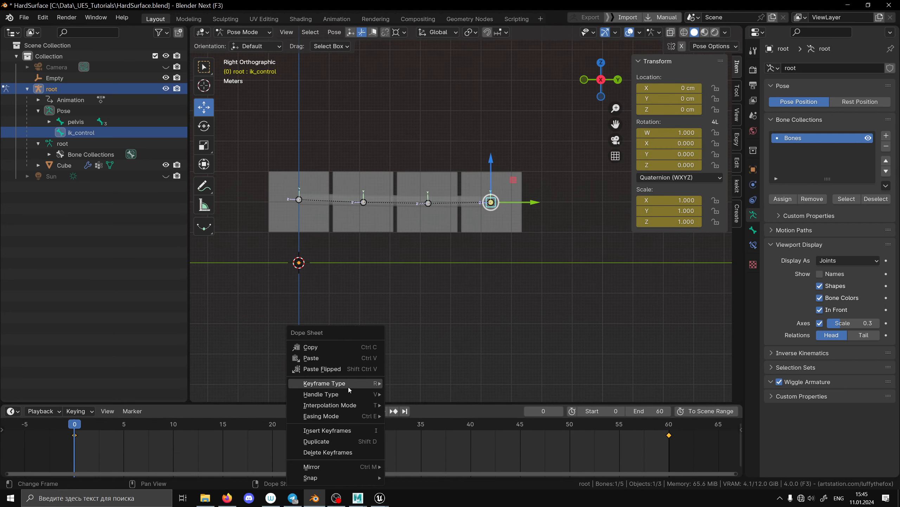
mouse_move(343, 392)
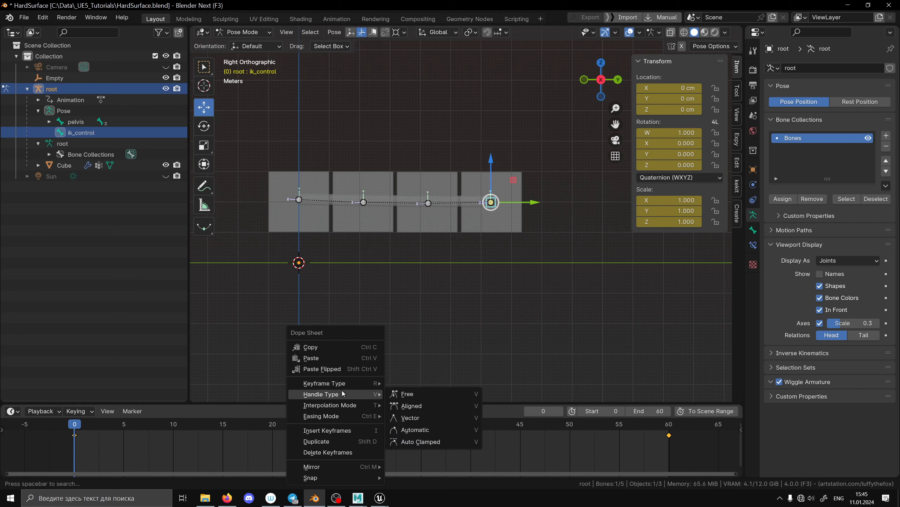
left_click(412, 430)
right_click(356, 433)
mouse_move(377, 407)
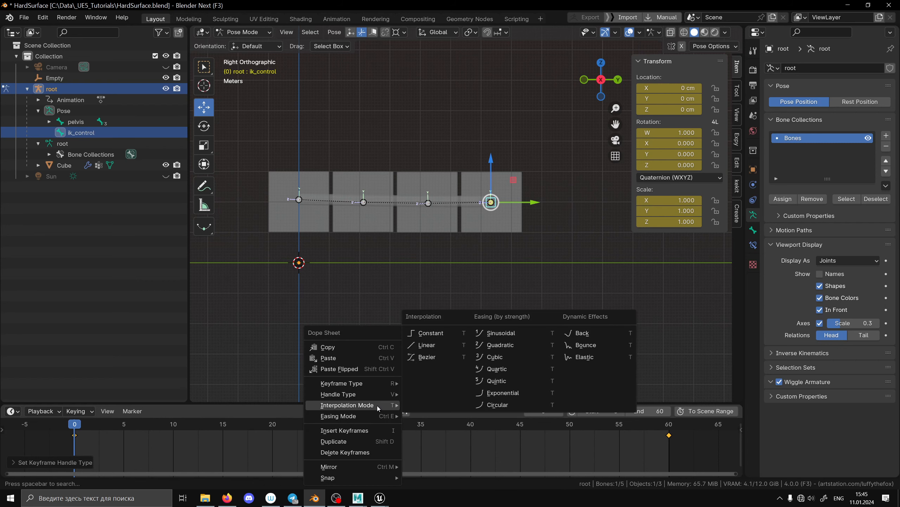
left_click(435, 361)
right_click(356, 431)
mouse_move(355, 416)
left_click(427, 416)
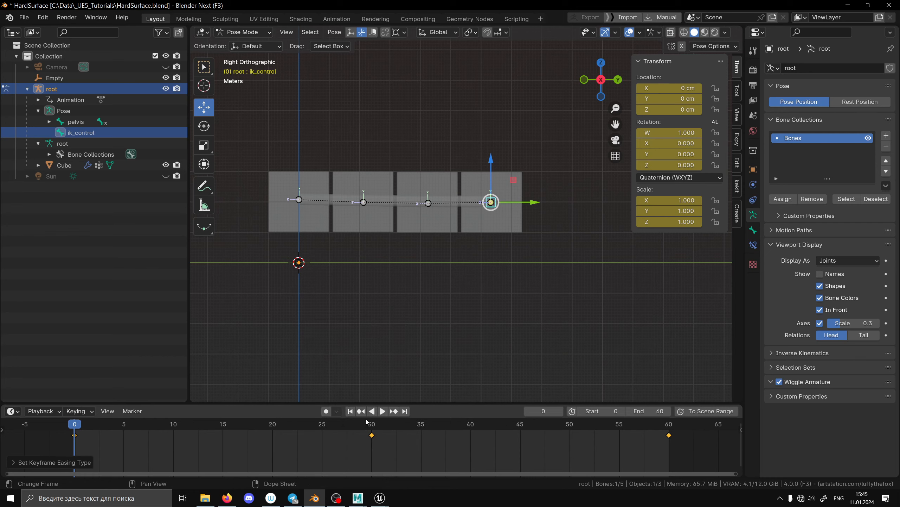
Step: Play the eased animation, examine the folding blocks in perspective, and return to frame 0
key("space")
left_click(393, 324)
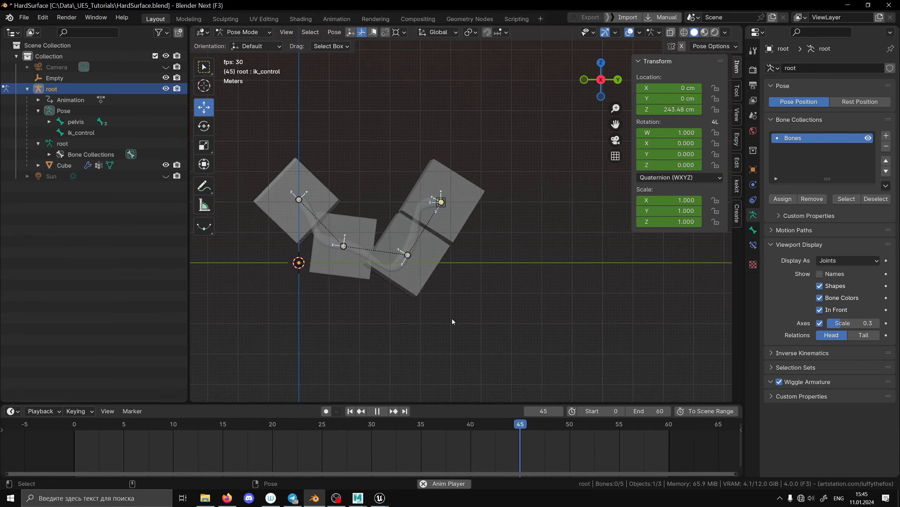
middle_click_drag(426, 315, 439, 284)
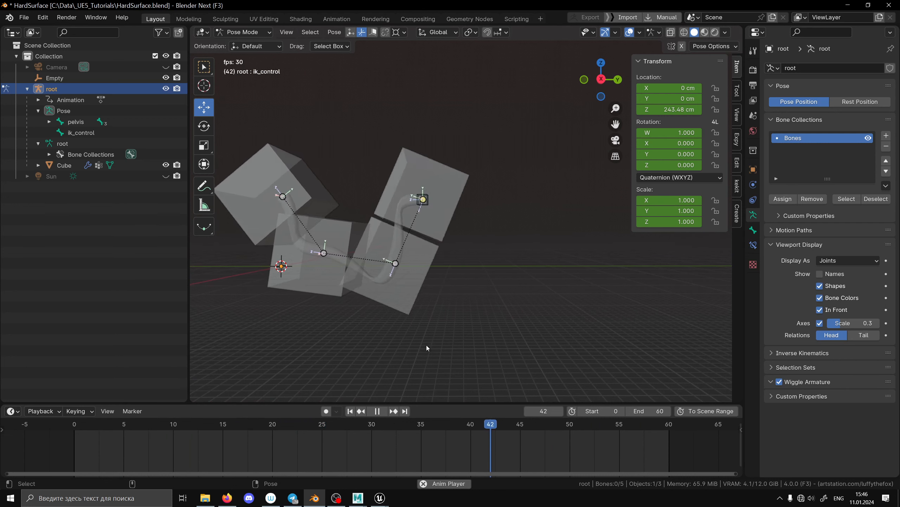
left_click(378, 411)
left_click(350, 411)
Step: Switch to Object Mode and select the root armature together with the Cube mesh
right_click_drag(458, 262, 422, 261, "alt")
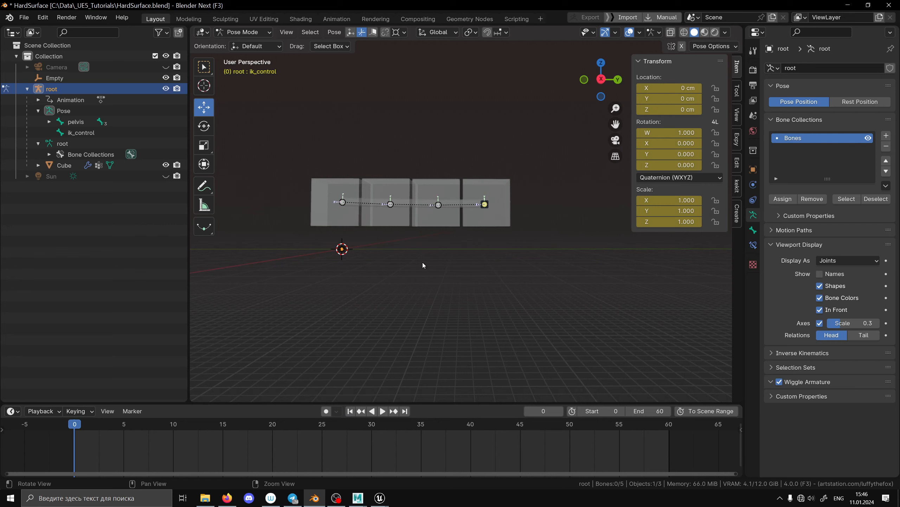
left_click_drag(422, 261, 299, 189, "alt")
left_click(248, 32)
left_click(247, 45)
left_click_drag(477, 271, 529, 279, "alt")
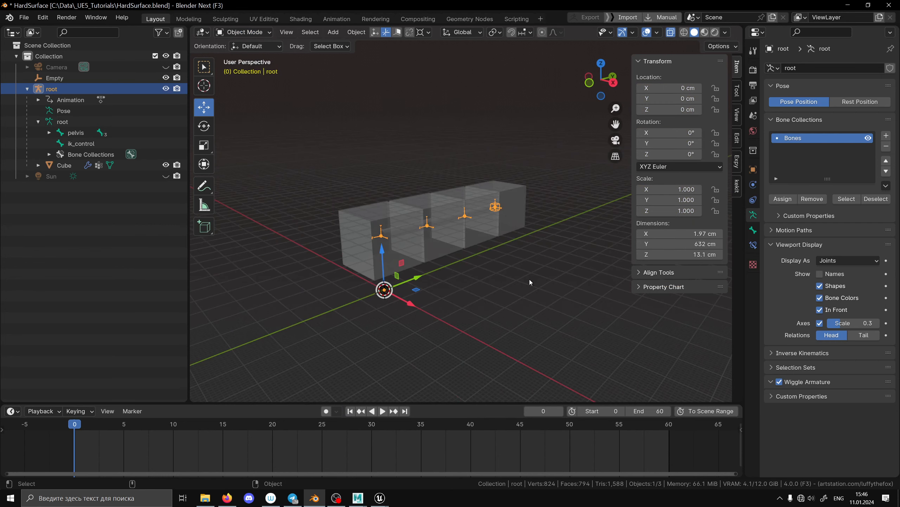
left_click(529, 279)
left_click_drag(460, 295, 458, 287, "alt")
left_click(378, 279)
left_click(378, 279)
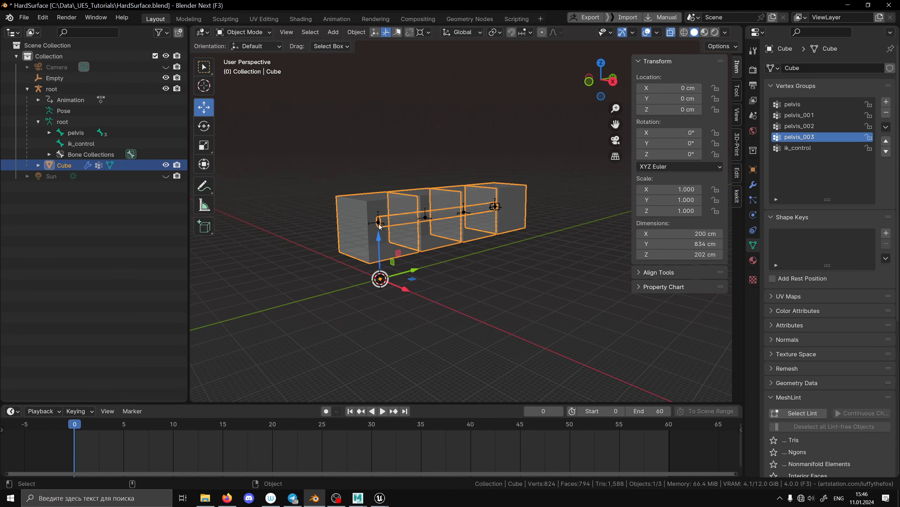
left_click(380, 224)
left_click_drag(416, 241, 409, 236, "alt")
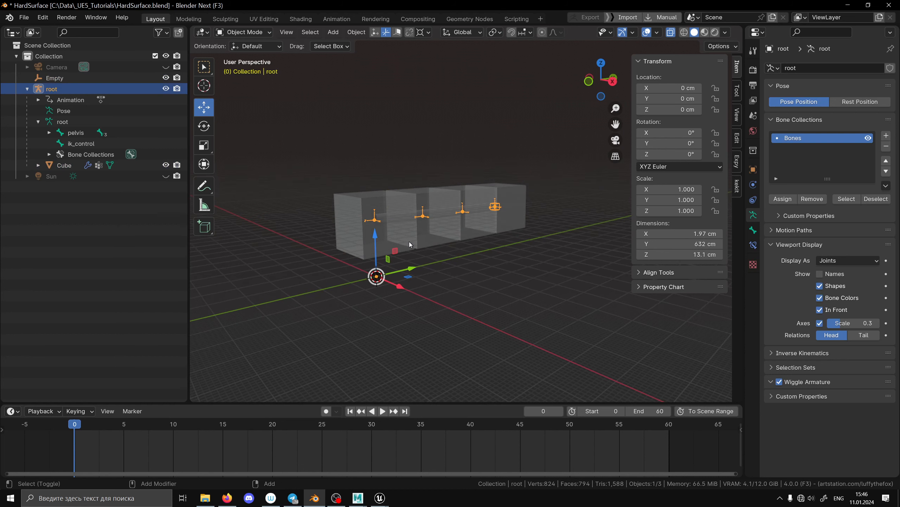
left_click(409, 242, "shift")
Step: Export the selected armature and mesh as HardSurface-2.fbx to the _BlenderNext-TutorialSeries folder
left_click(24, 17)
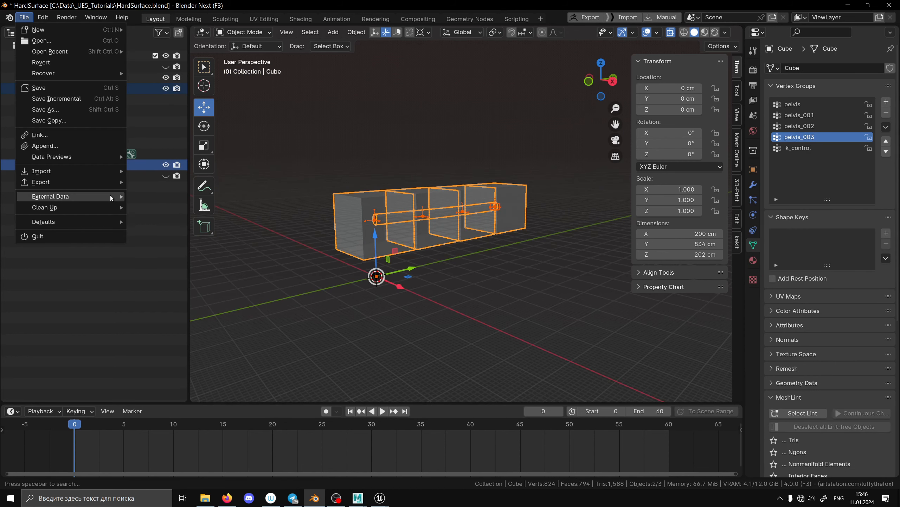
mouse_move(117, 182)
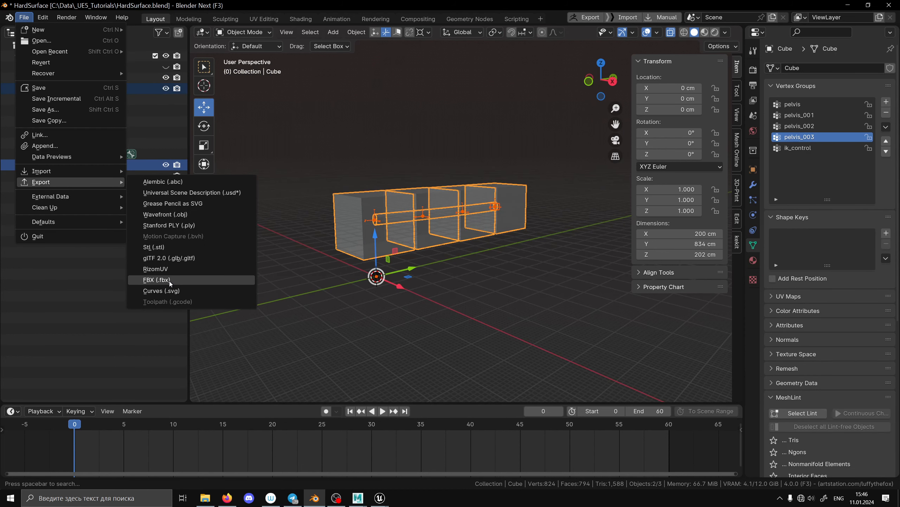
left_click(156, 280)
left_click(152, 125)
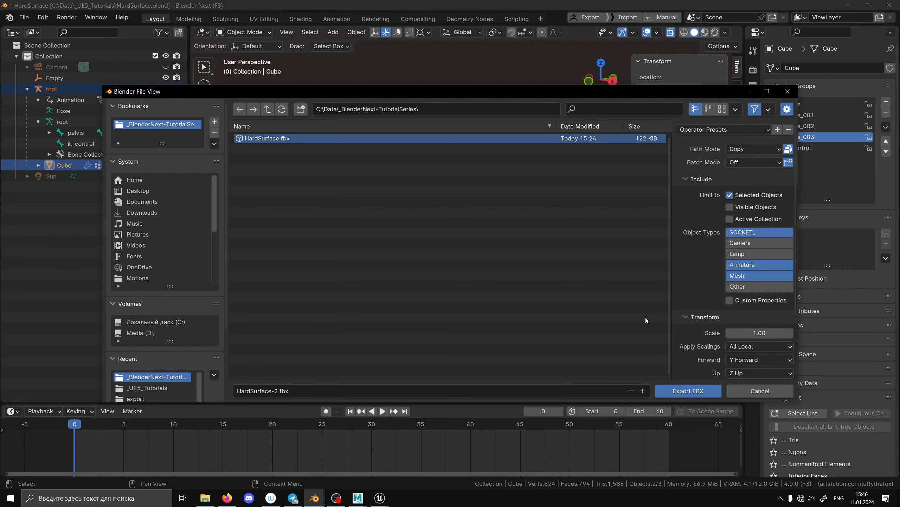
scroll(746, 330, "down", 5)
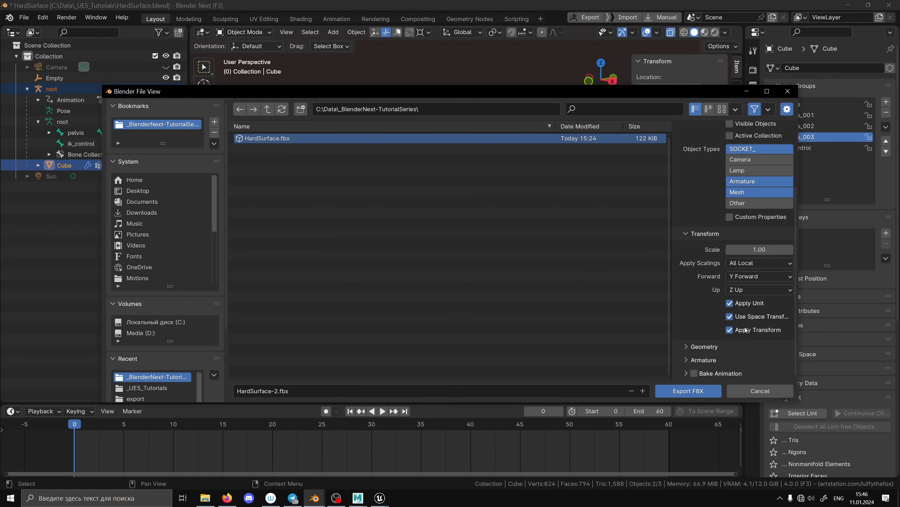
left_click(683, 391)
Step: Switch to Autodesk Maya and start a new scene, discarding the old untitled scene
left_click(358, 498)
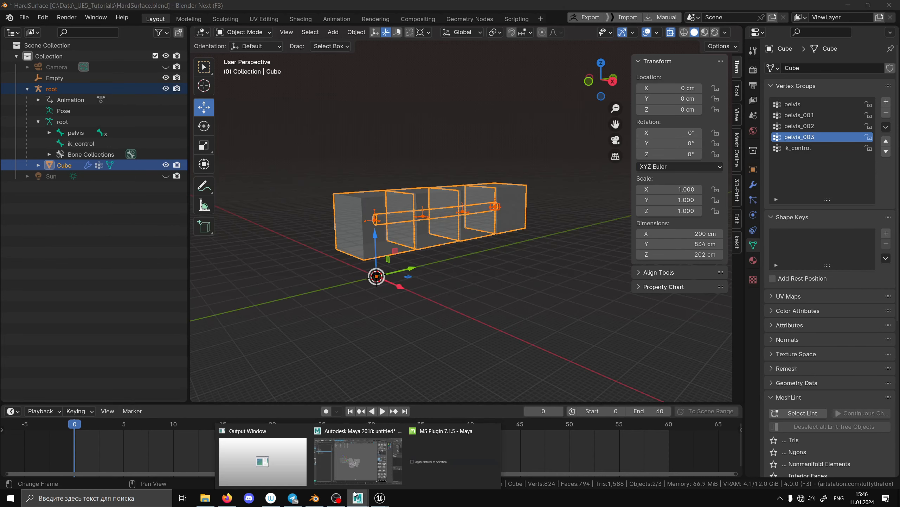
left_click(359, 461)
left_click(8, 16)
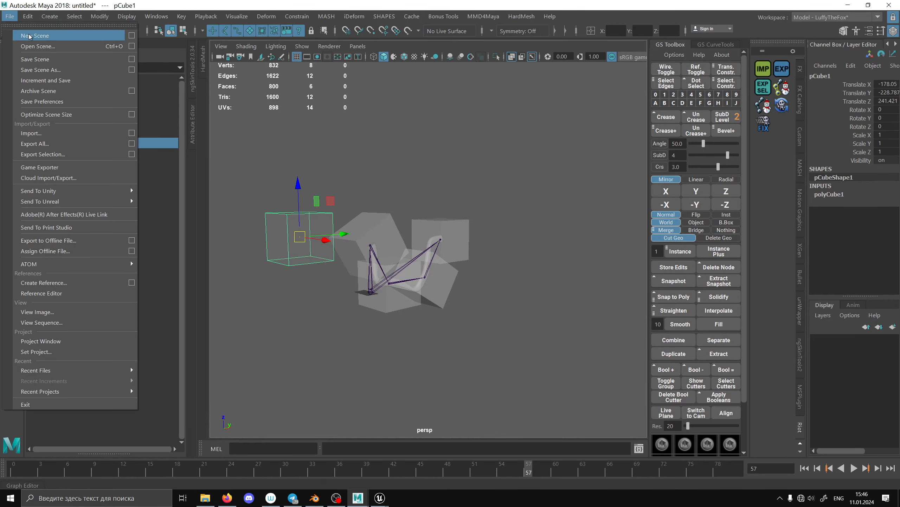
left_click(27, 34)
left_click(451, 252)
Step: Import HardSurface-2.fbx, frame the blocks, and display their joints through the mesh
left_click(16, 17)
left_click(34, 132)
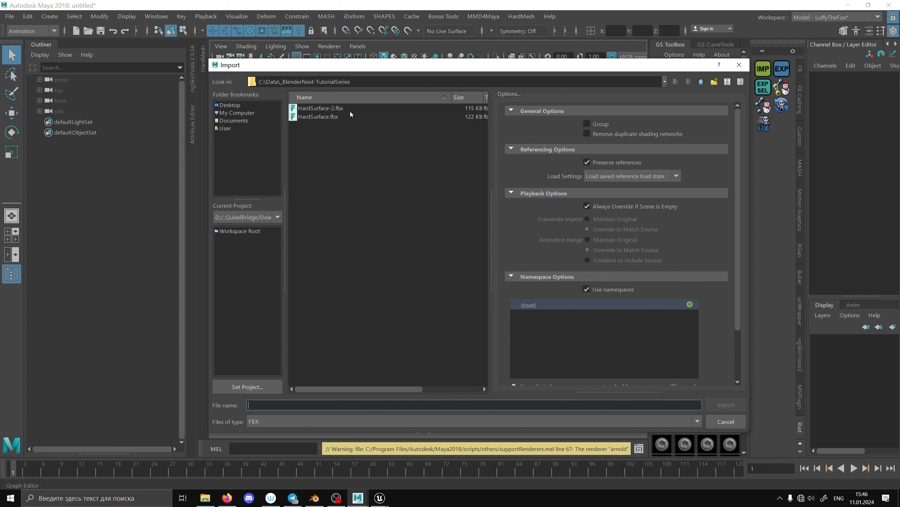
double_click(350, 114)
key("f")
left_click_drag(527, 213, 457, 273, "alt")
left_click(512, 56)
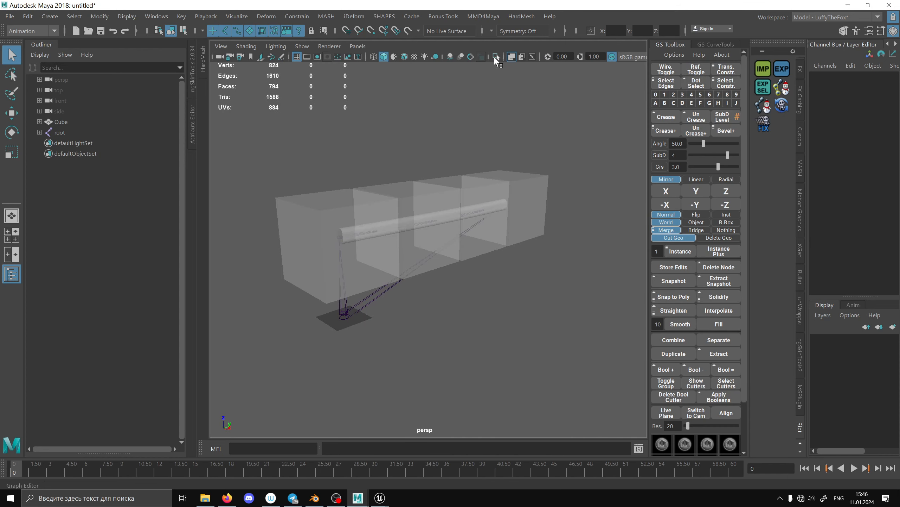
left_click_drag(531, 137, 490, 190, "alt")
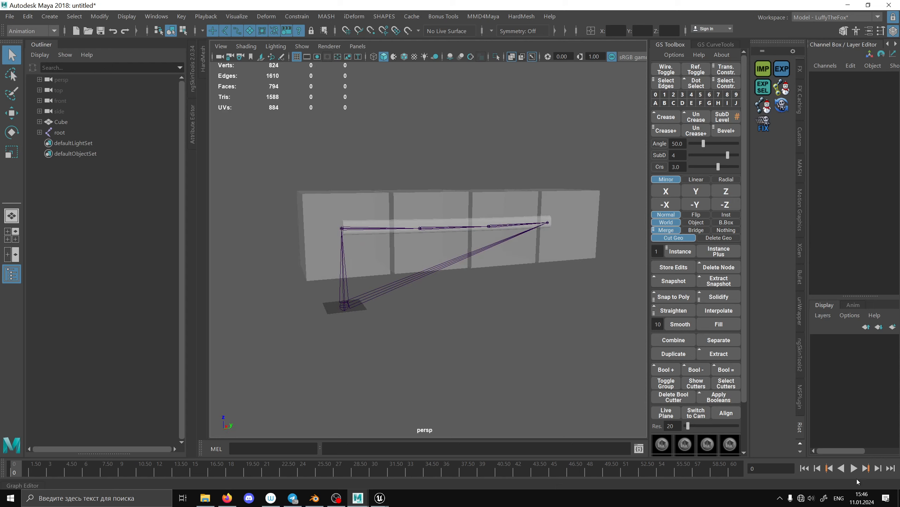
Step: Play the imported animation and examine how the Cube mesh follows the root joint hierarchy
left_click(854, 467)
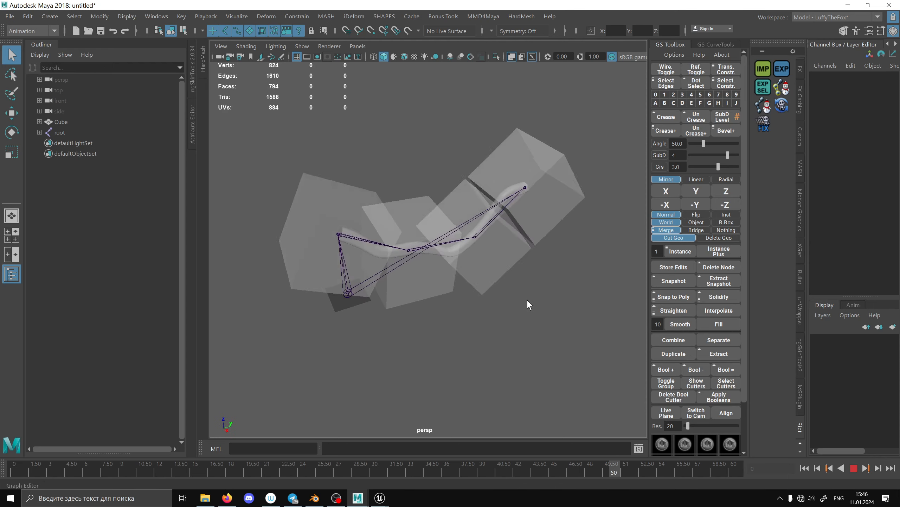
left_click_drag(537, 267, 442, 215, "alt")
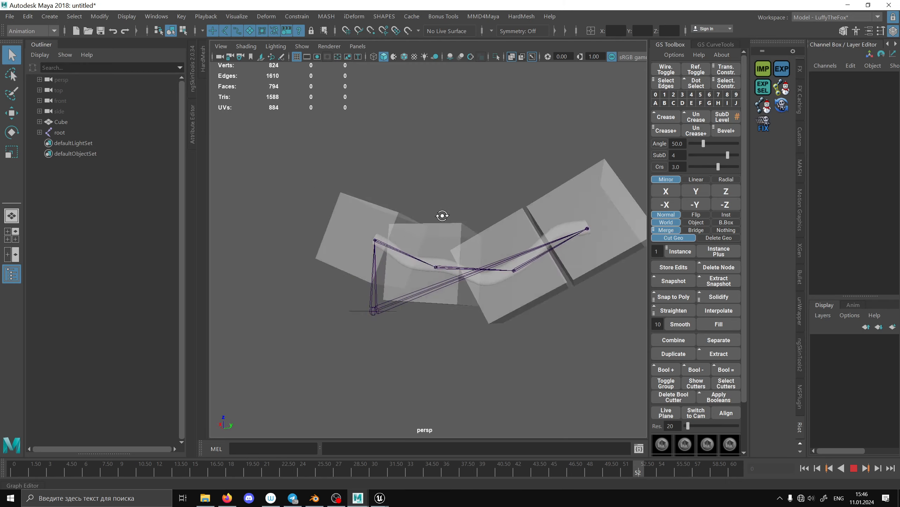
left_click(373, 239)
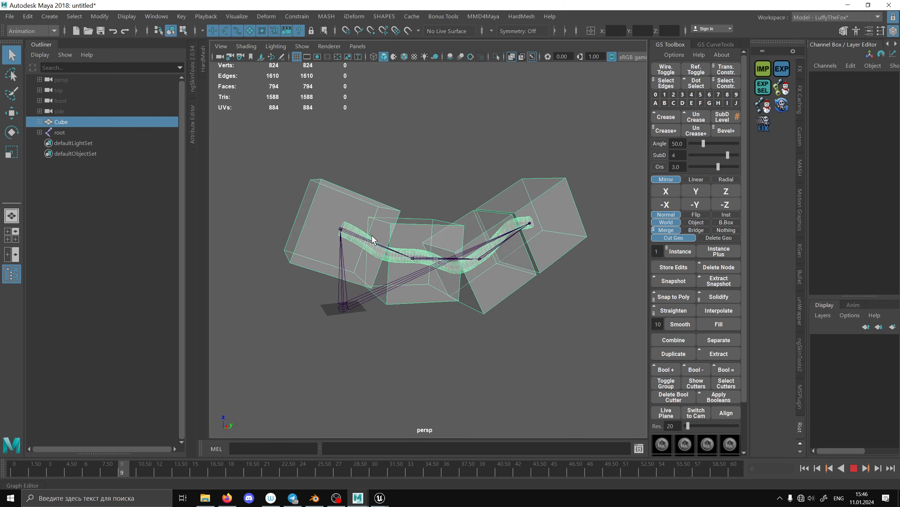
left_click(60, 133)
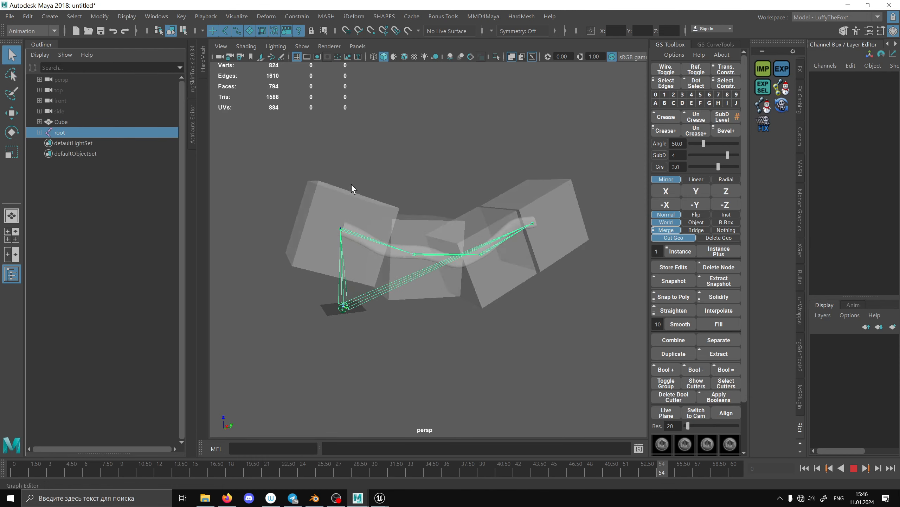
left_click(563, 387)
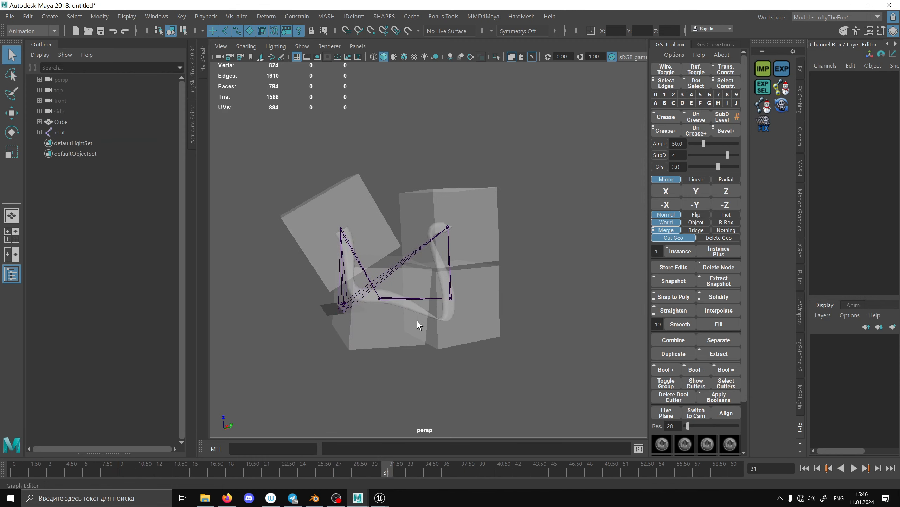
Step: Switch to Unreal Editor, delete the block actor from the level, and delete all assets in the Lesson1 folder
left_click(380, 497)
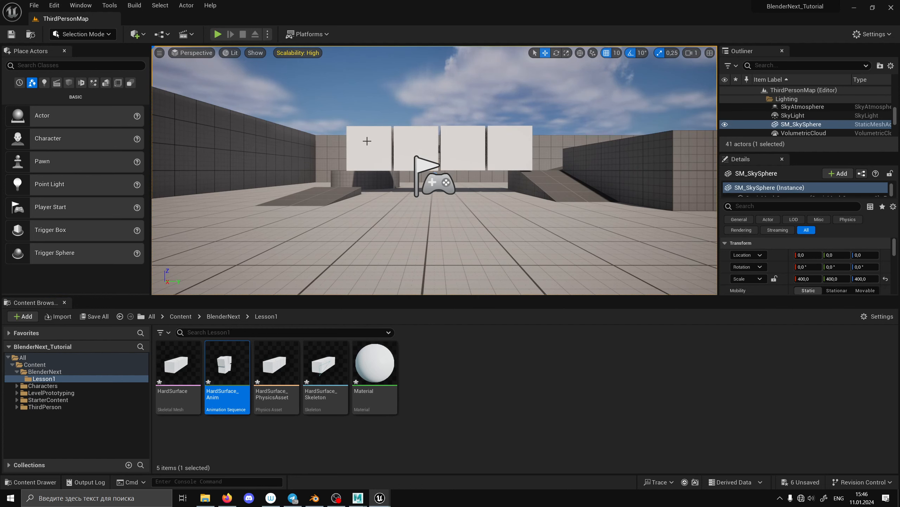
key("Delete")
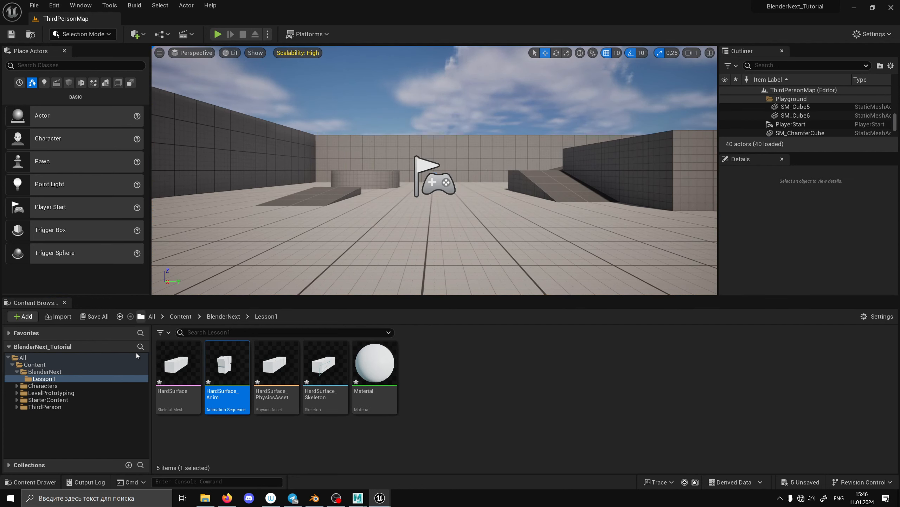
left_click(180, 387)
left_click(371, 388, "shift")
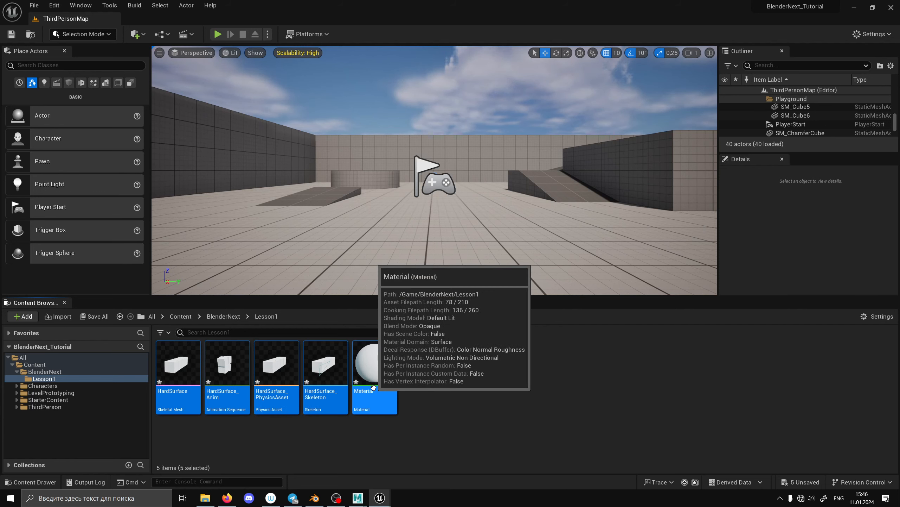
key("Delete")
left_click(345, 394)
Step: Import HardSurface-2.fbx into the Lesson1 folder as a skeletal mesh with its animation
right_click(365, 384)
mouse_move(393, 247)
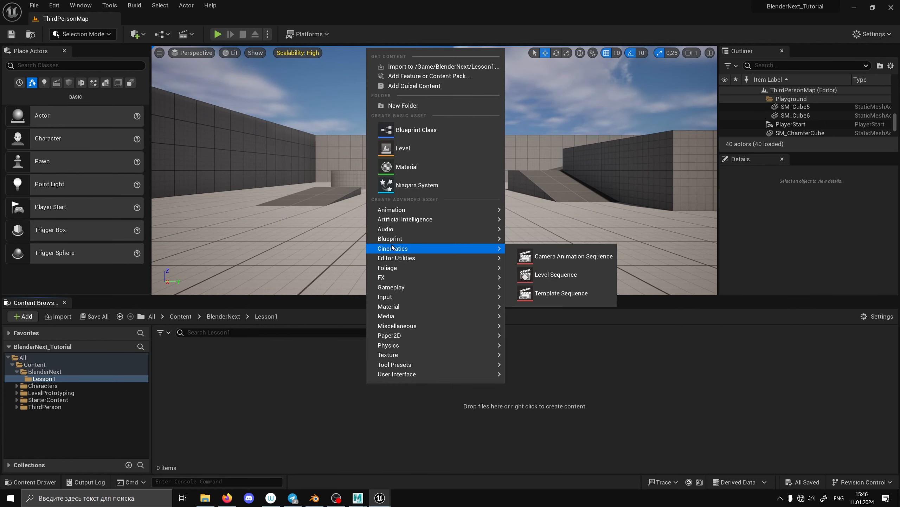
left_click(439, 66)
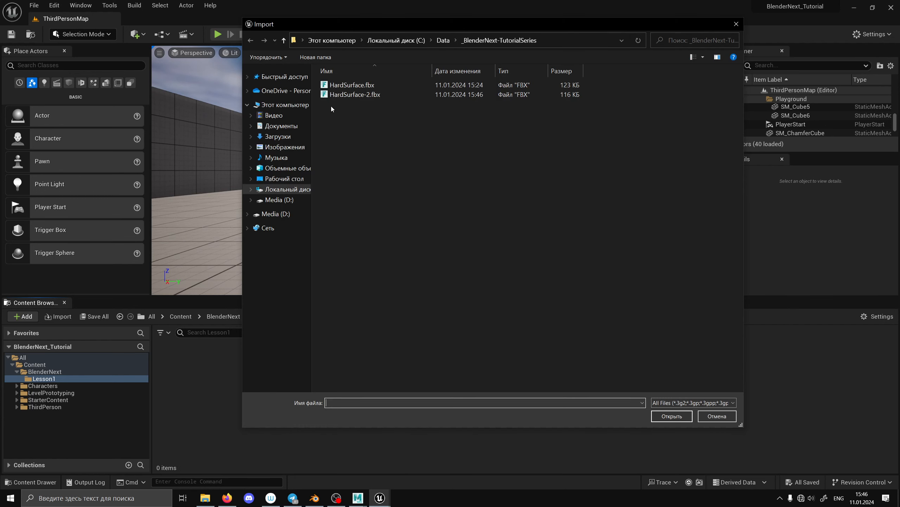
double_click(370, 94)
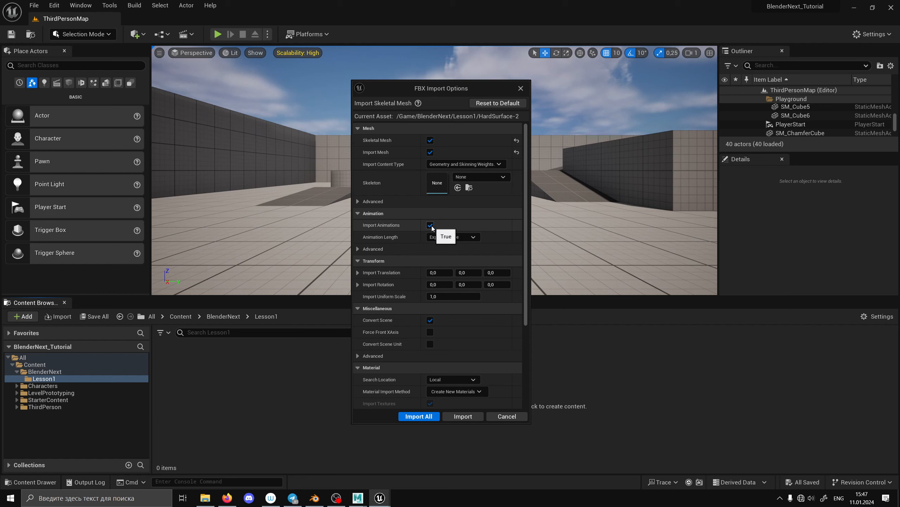
left_click(467, 416)
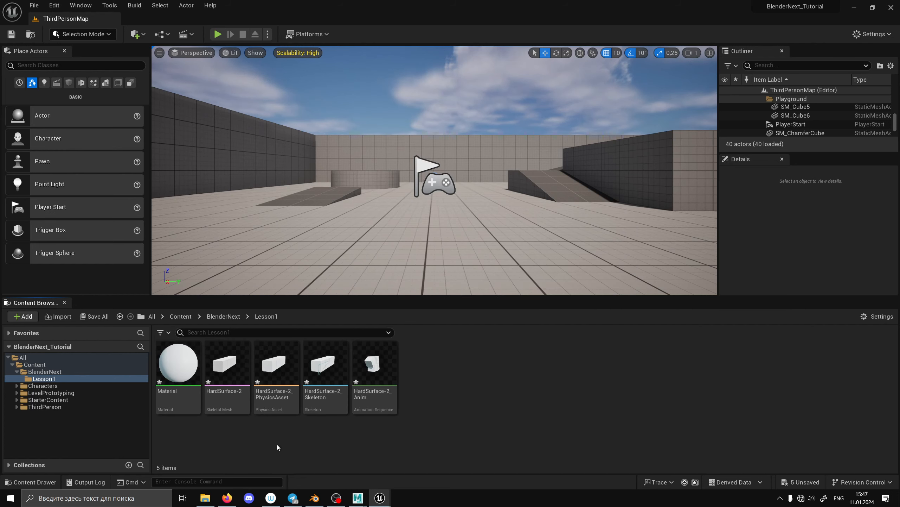
Step: Place the HardSurface-2_Anim animation sequence in the level and undo the extra copy of its actor
left_click(381, 370)
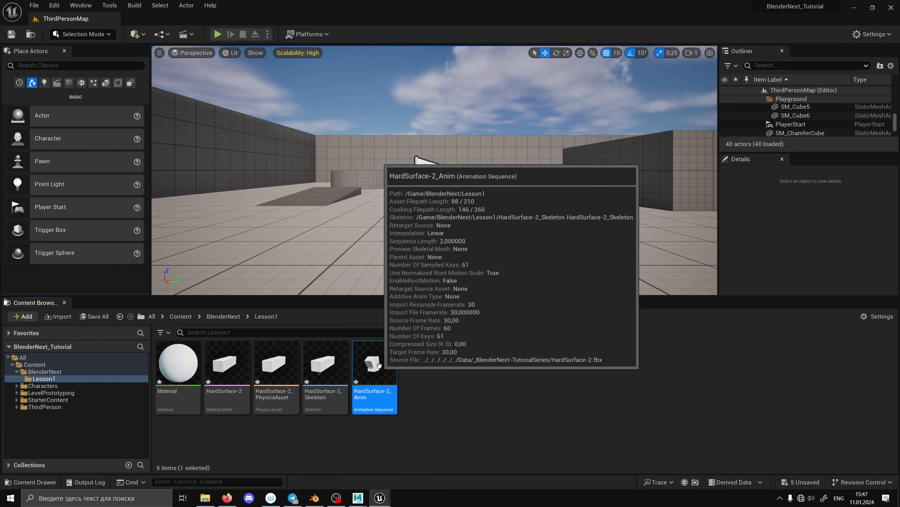
left_click_drag(381, 370, 405, 246)
scroll(419, 223, "up", 4)
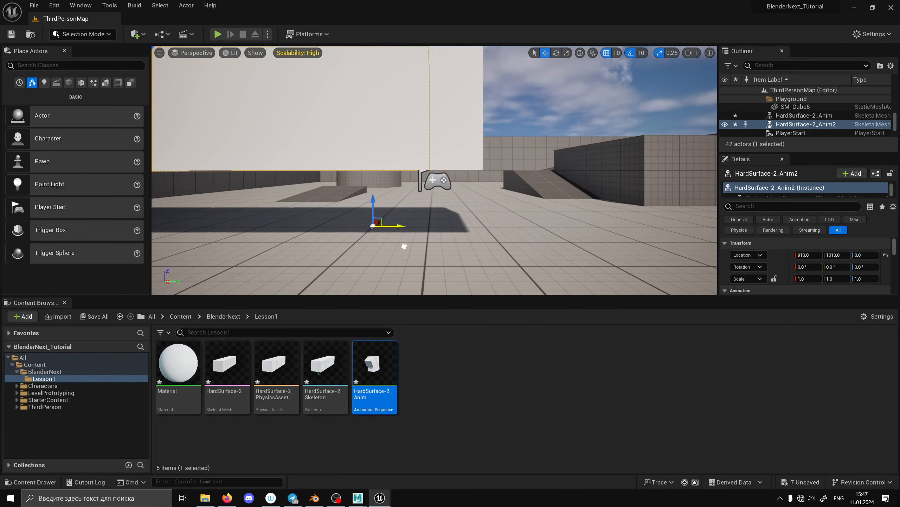
key("ctrl+z")
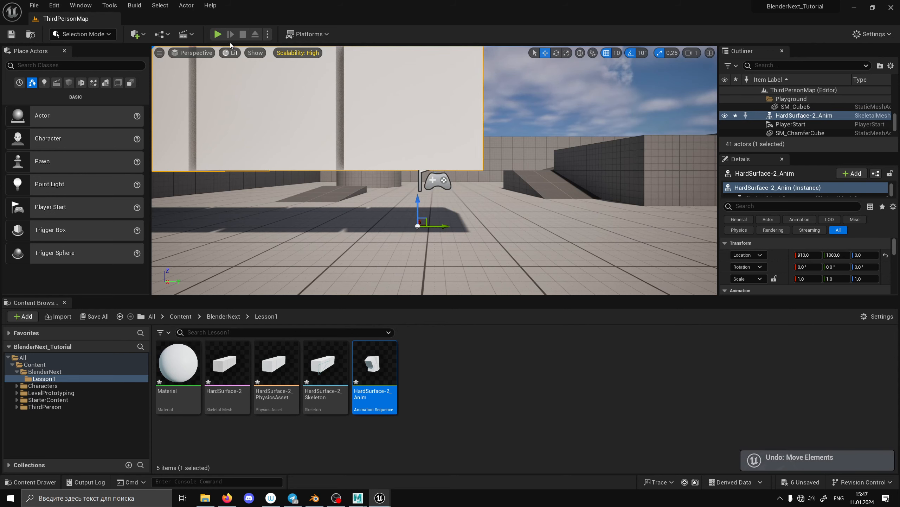
Step: Move the placed HardSurface-2_Anim actor along the X axis to 2090, farther from the player start
left_click(218, 34)
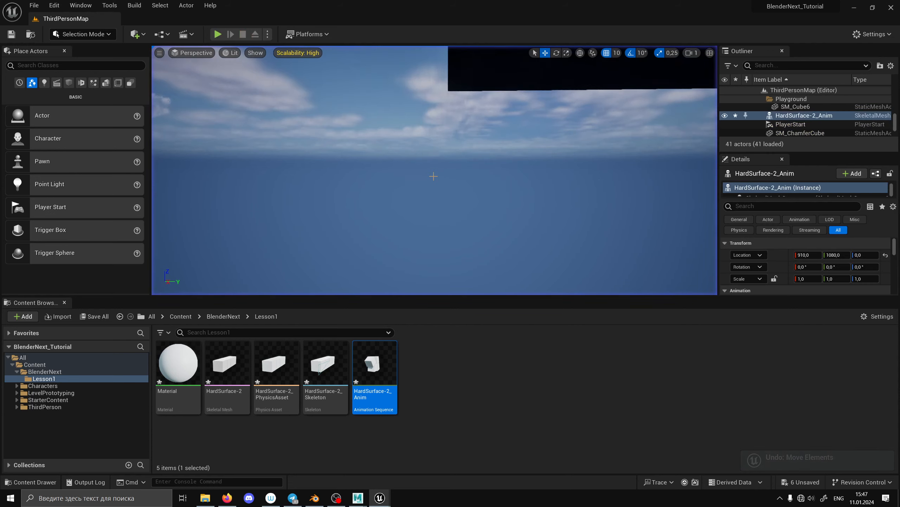
key("f")
left_click_drag(405, 215, 369, 269, "alt")
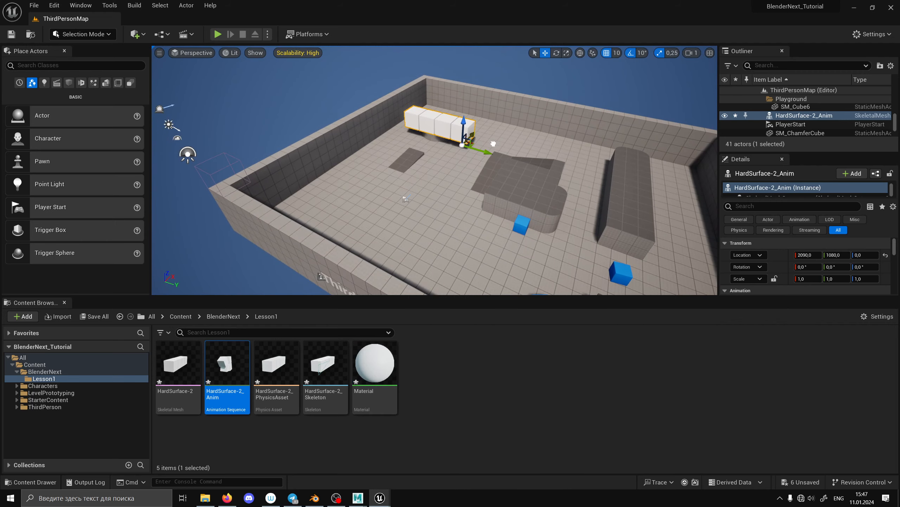
Step: Play the level, run the character around and jump onto the animated blocks to examine their movement, and stop the play session
left_click(218, 35)
key("w")
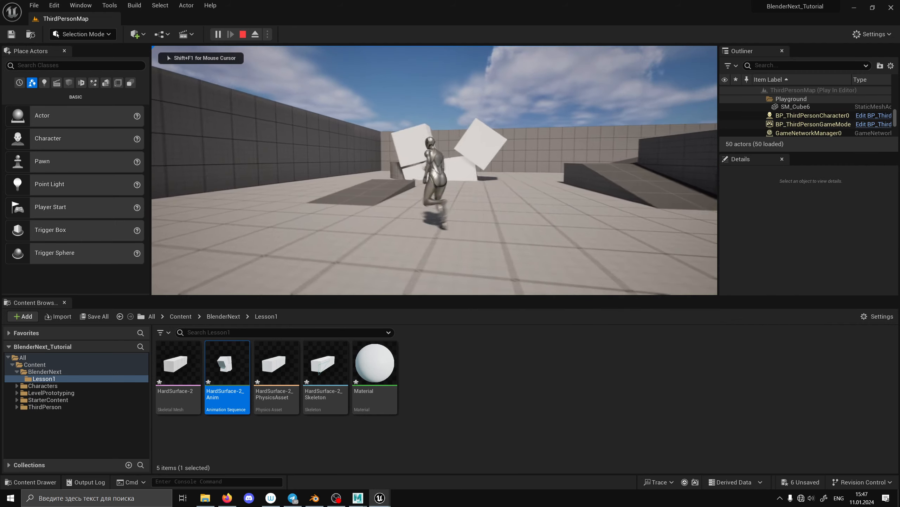
key("s")
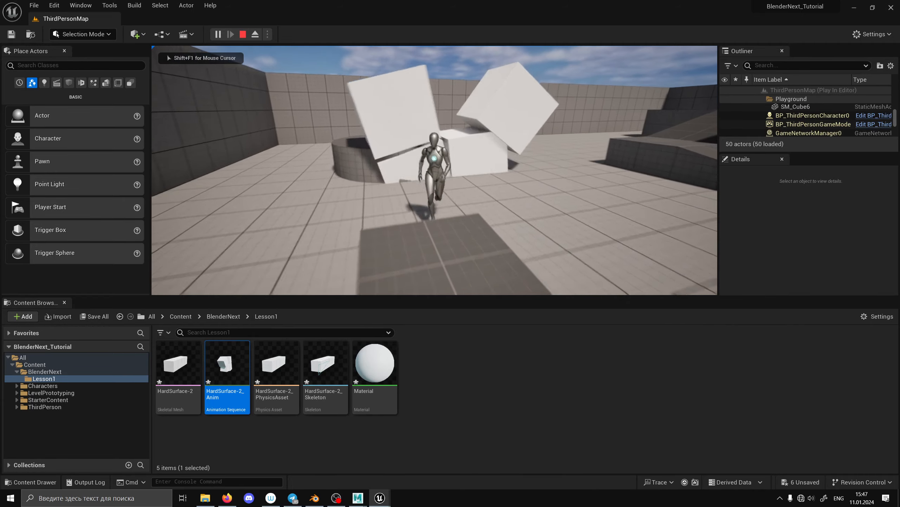
key("space")
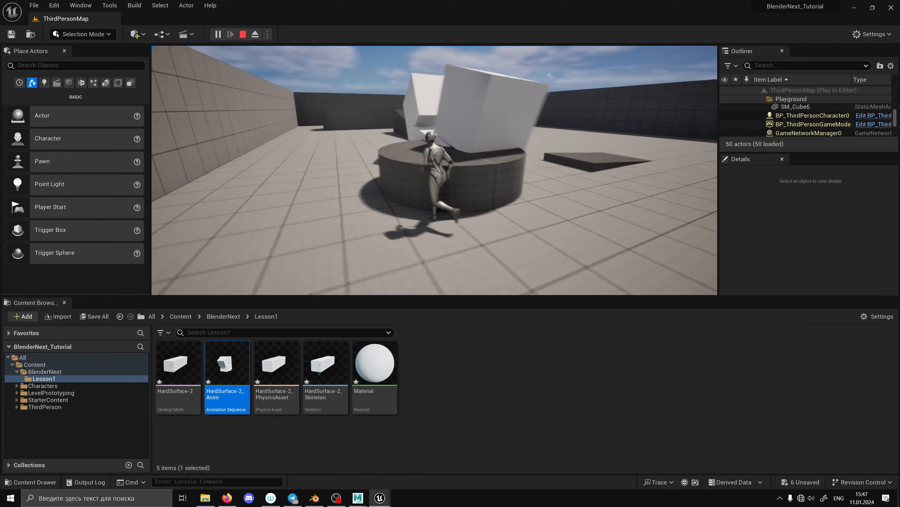
key("space")
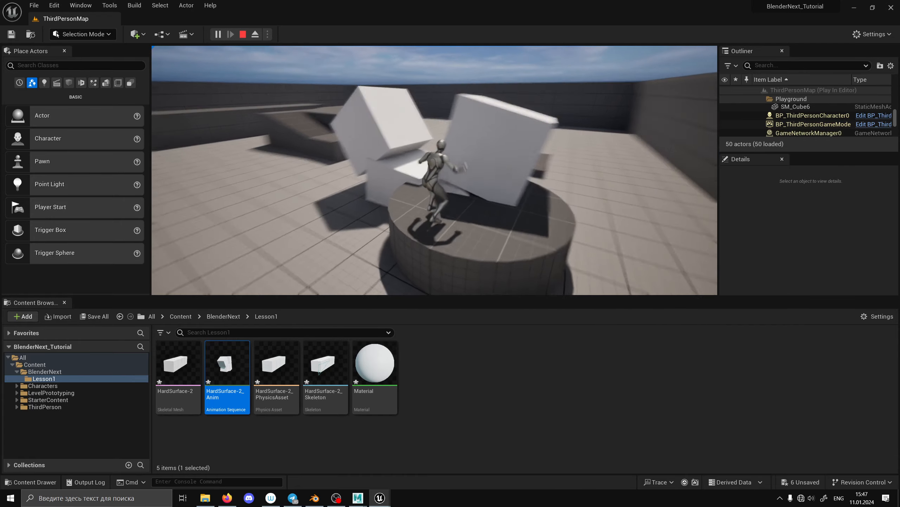
key("space")
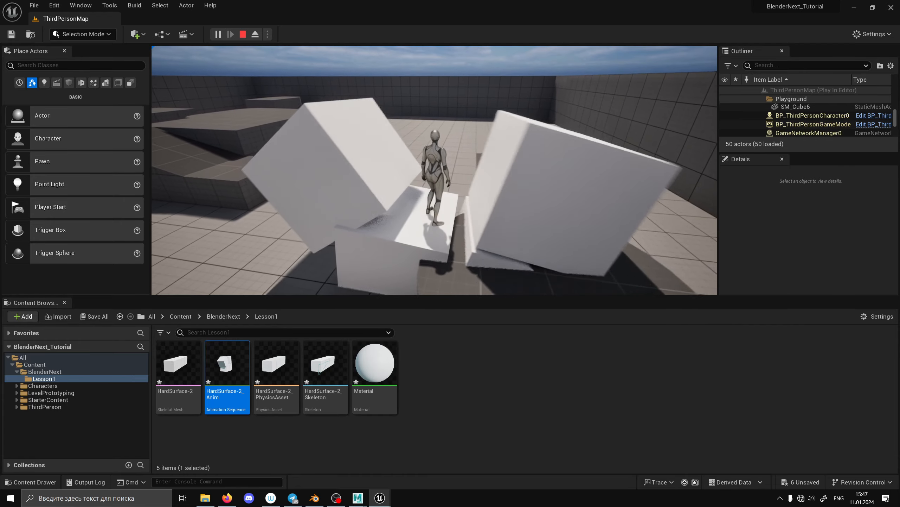
key("w")
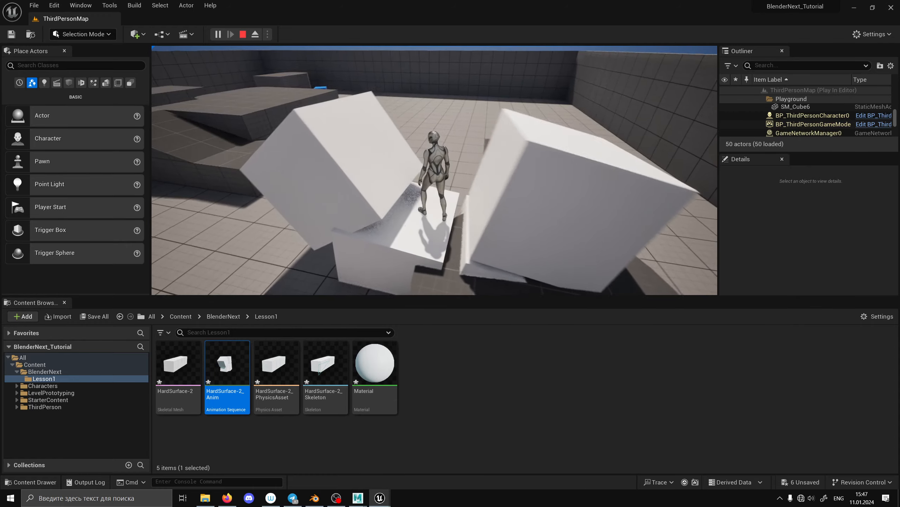
key("w")
key("space")
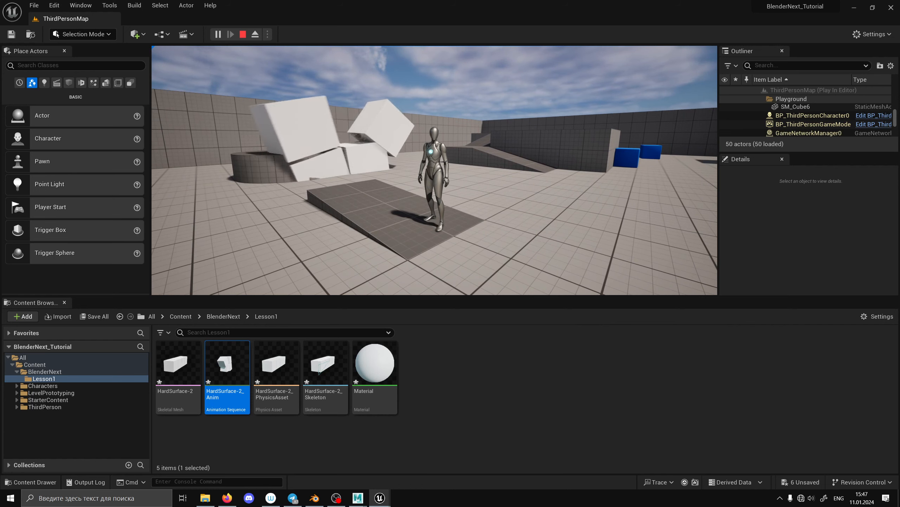
key("Escape")
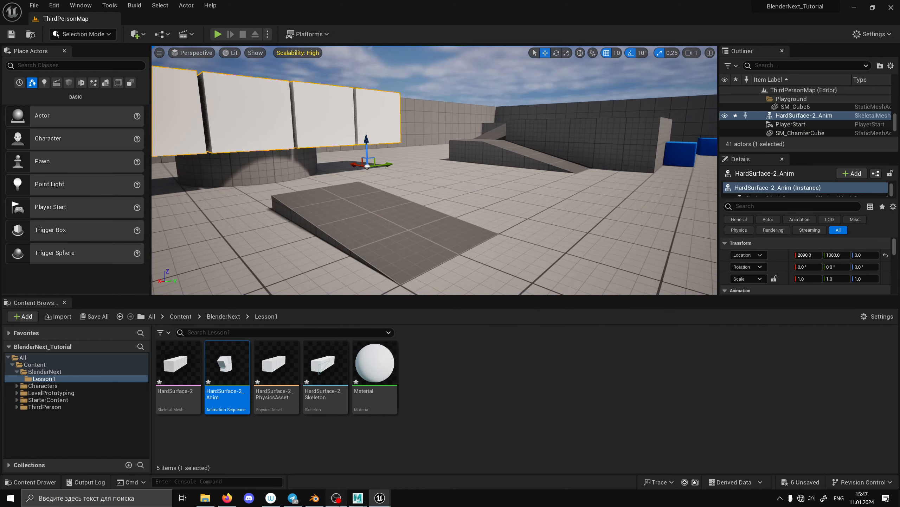